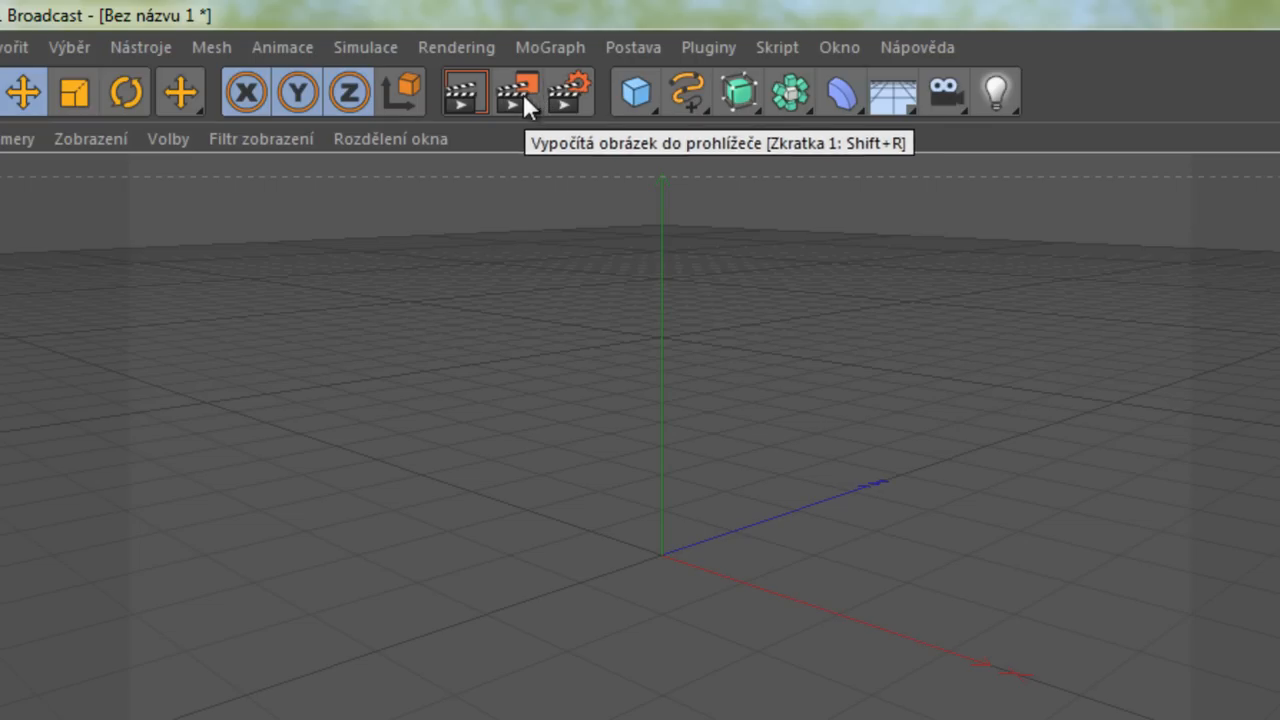
Add a floor object (Podlaha) to the scene.
click(459, 92)
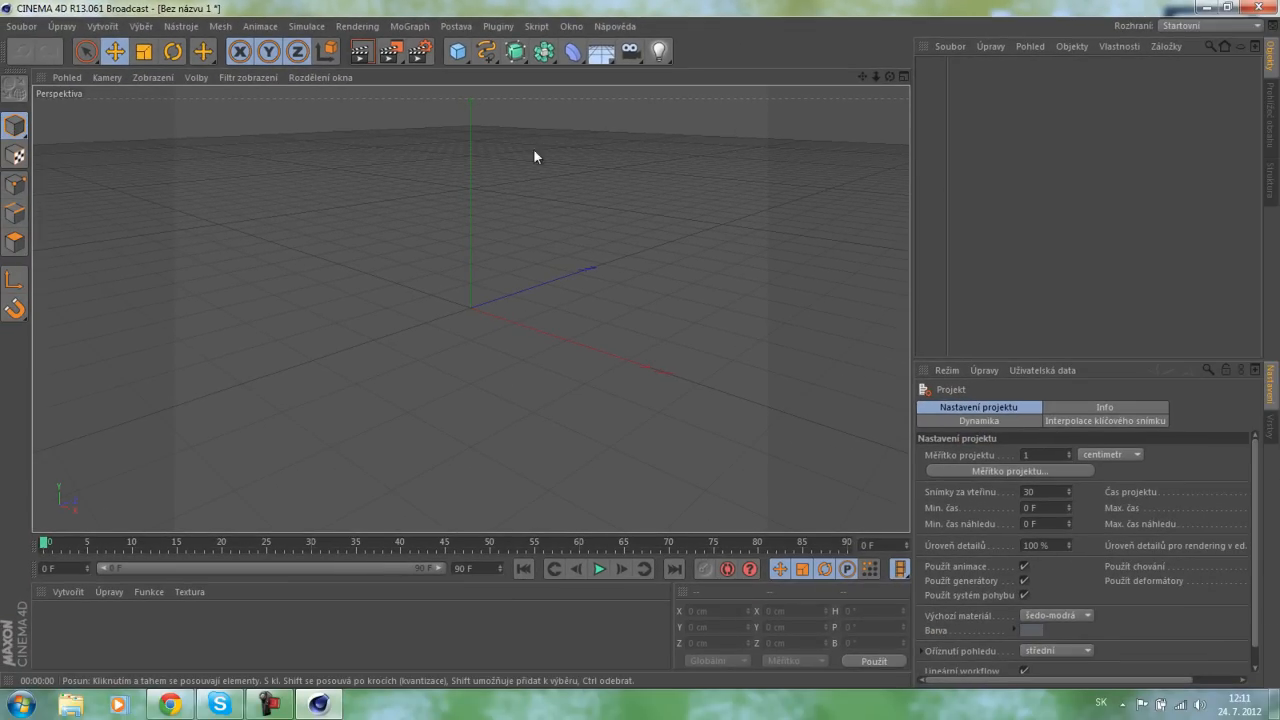
click(464, 56)
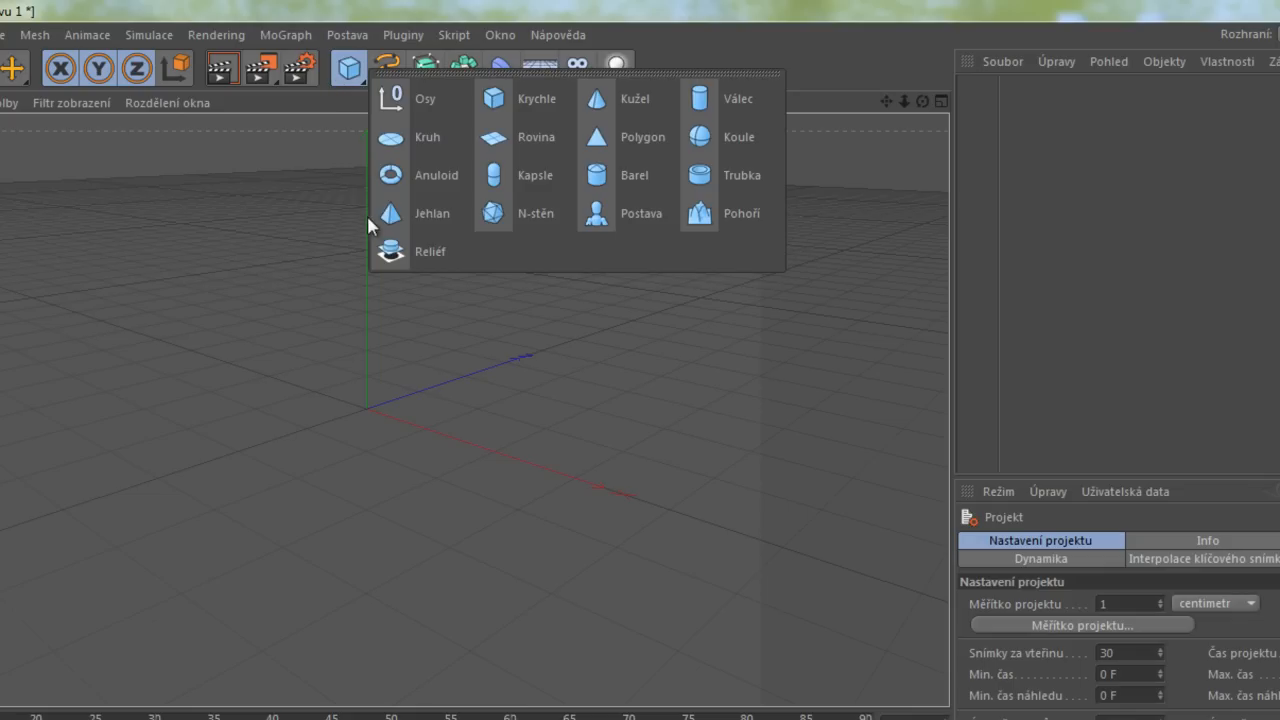
click(615, 72)
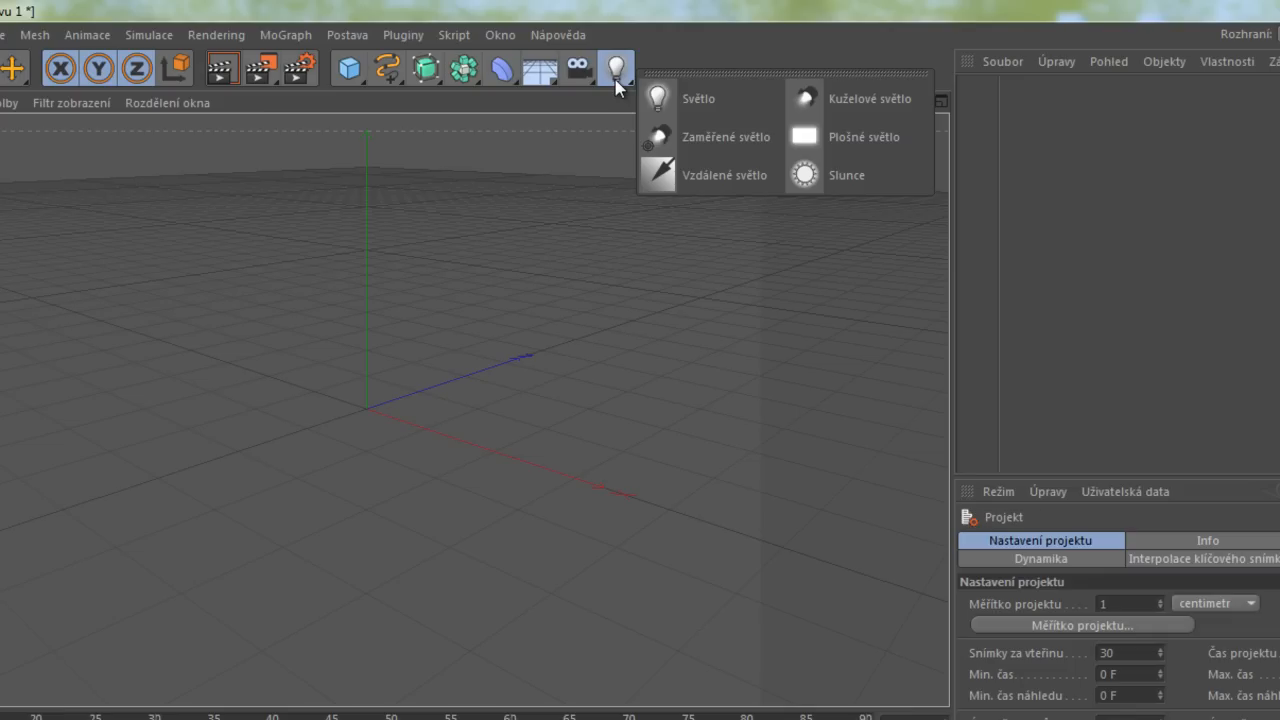
click(548, 81)
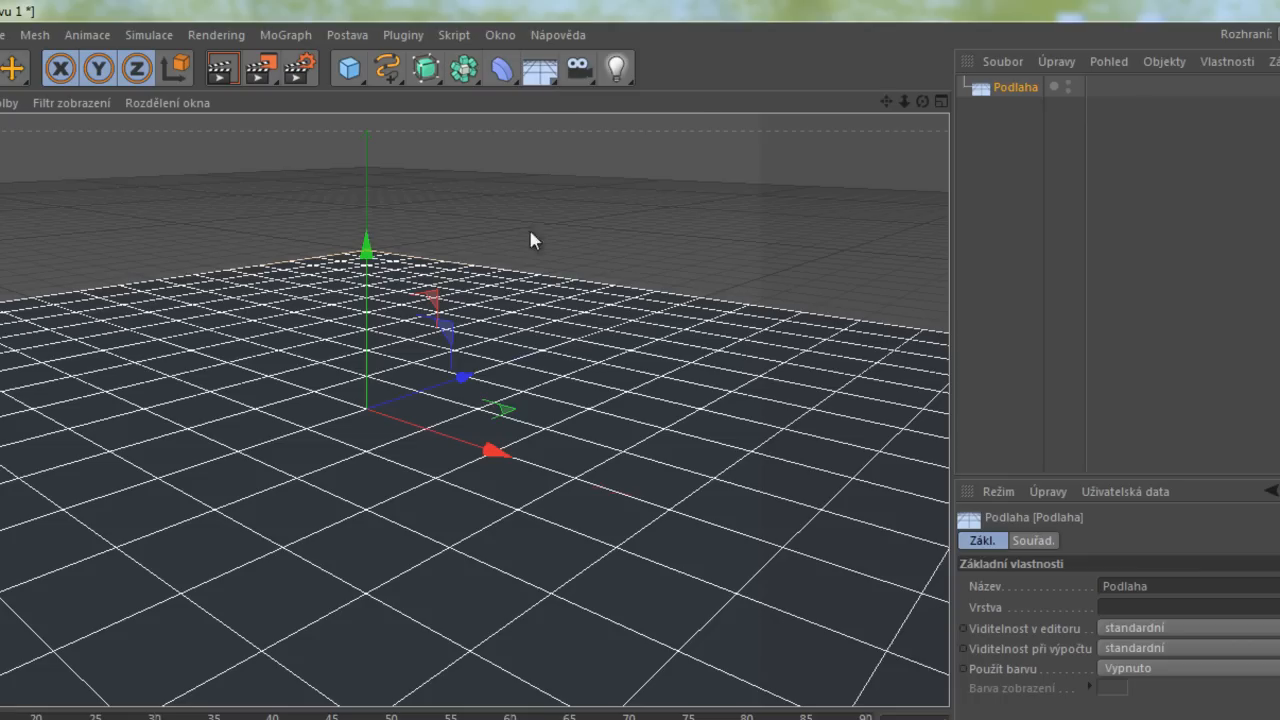
mouse_move(366, 323)
mouse_down()
mouse_move(363, 380)
mouse_move(367, 333)
mouse_up()
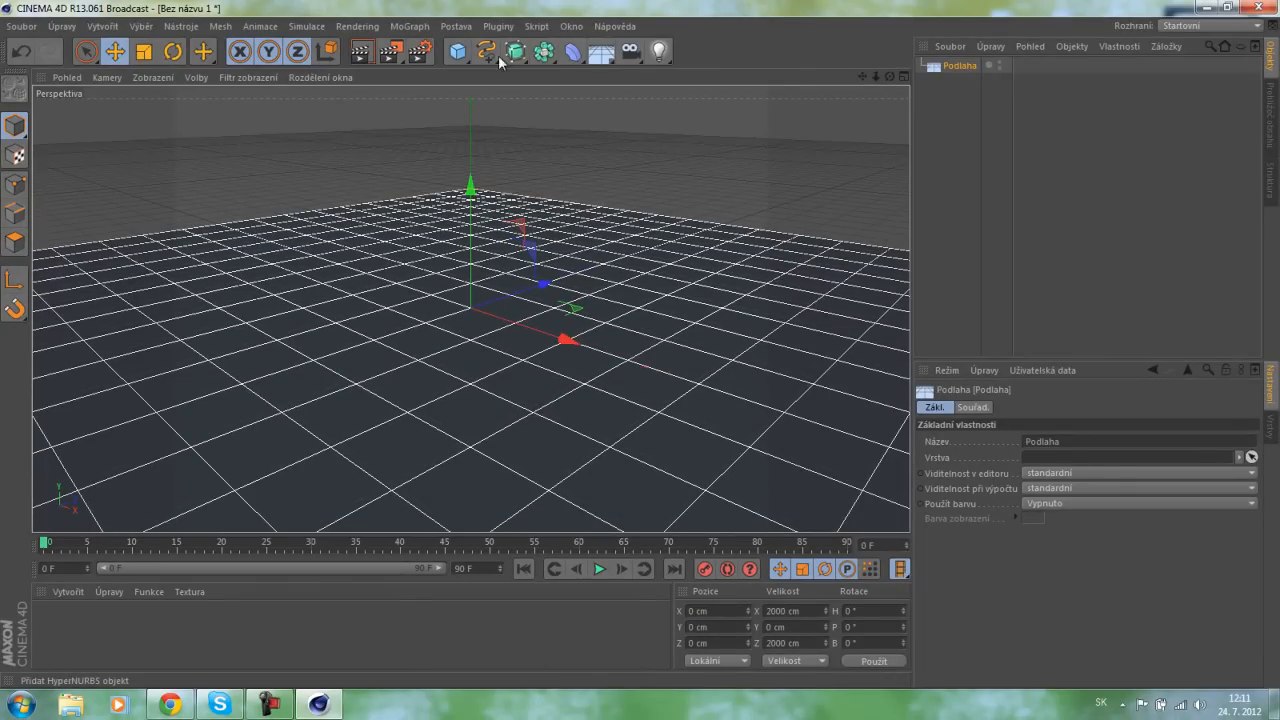
click(539, 57)
click(571, 53)
click(568, 51)
click(568, 51)
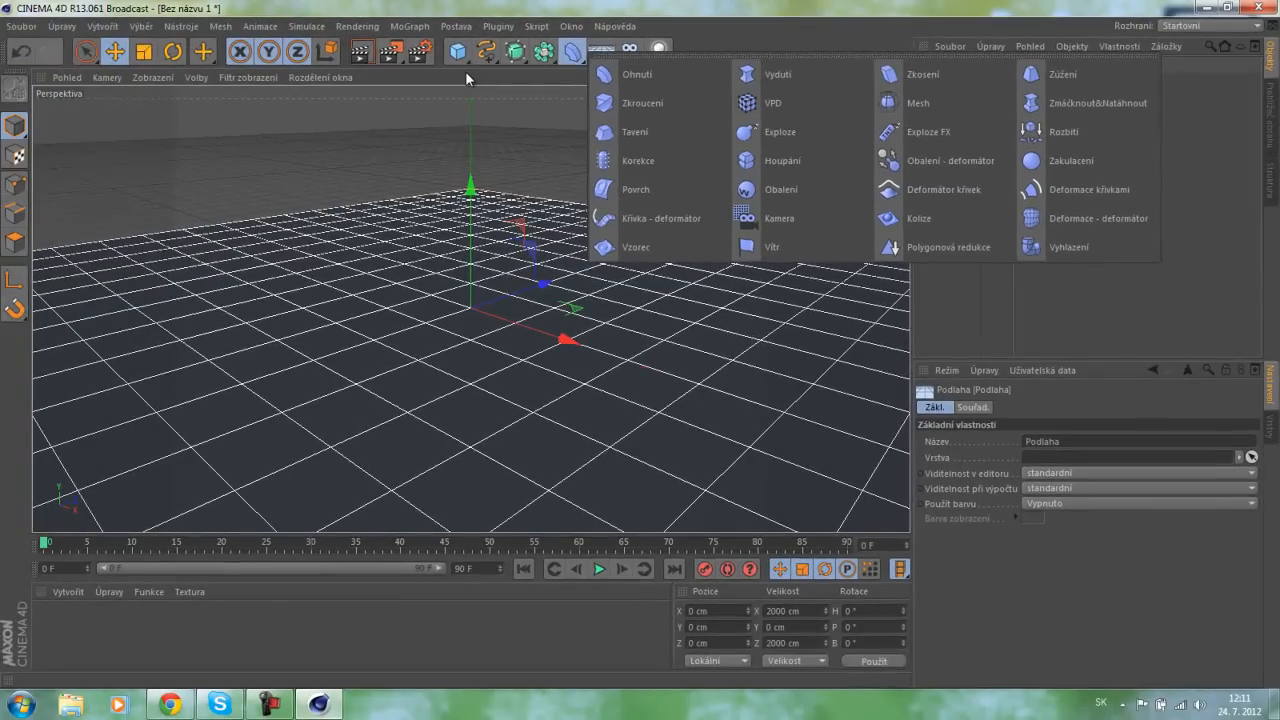
click(466, 78)
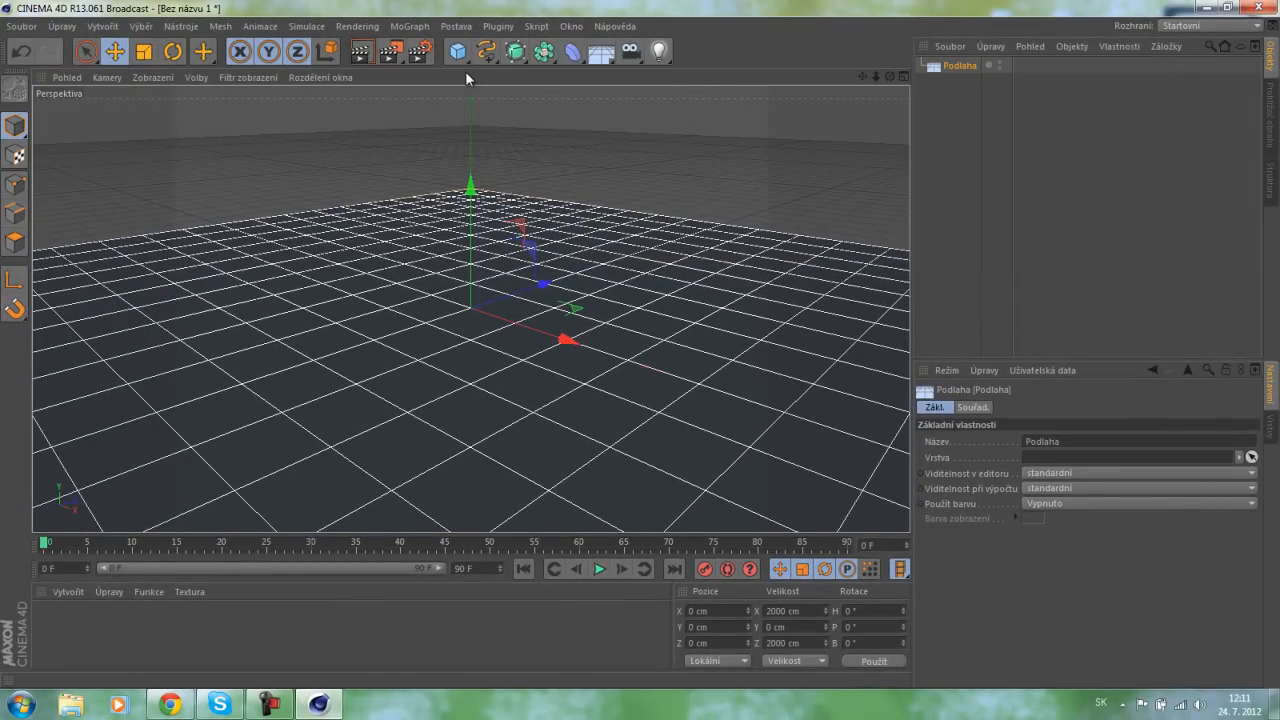
click(490, 58)
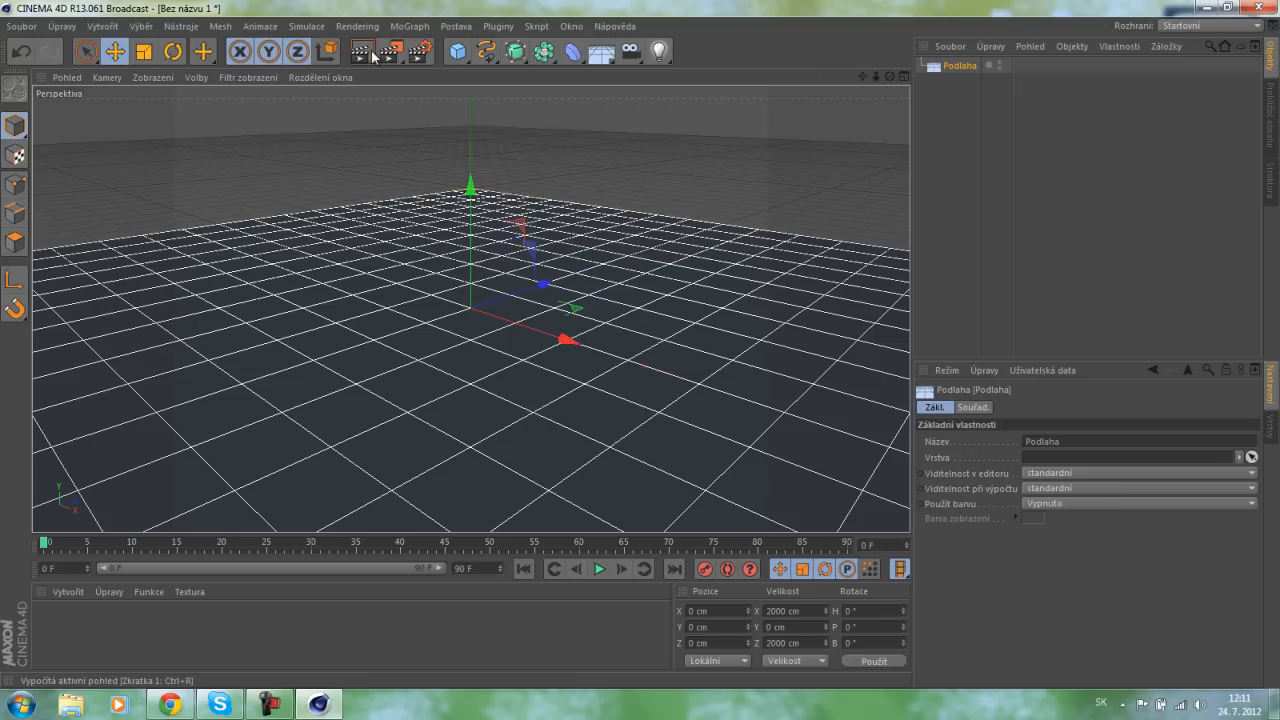
Add a MoText object and raise it along the Y axis to about 74 cm.
click(409, 26)
click(400, 211)
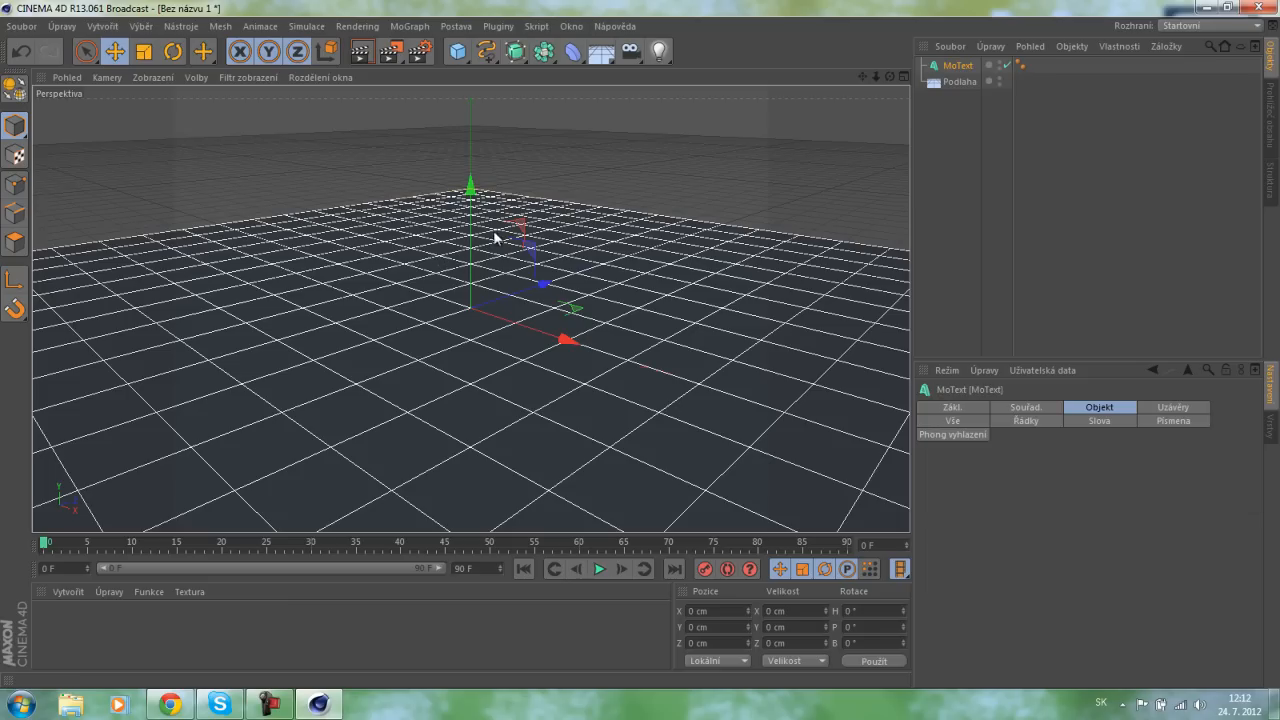
drag(469, 248, 470, 204)
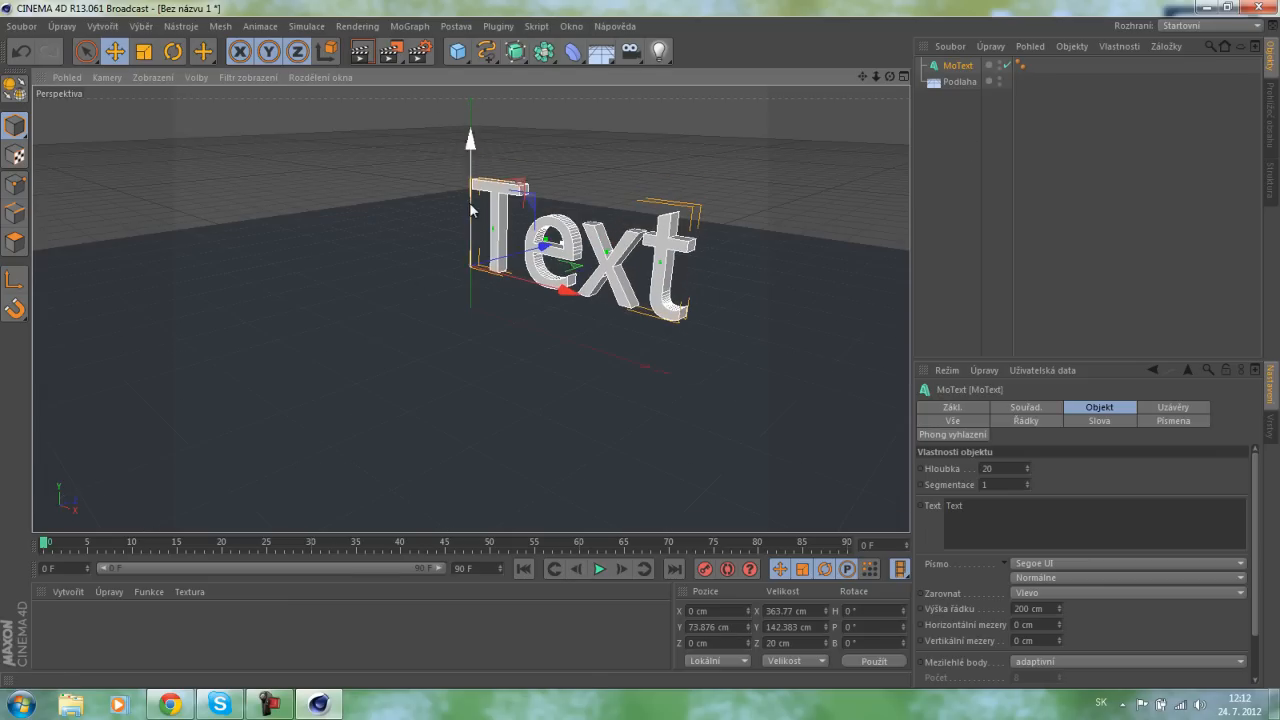
Lower the MoText object along the Y axis to about 30 cm.
click(409, 26)
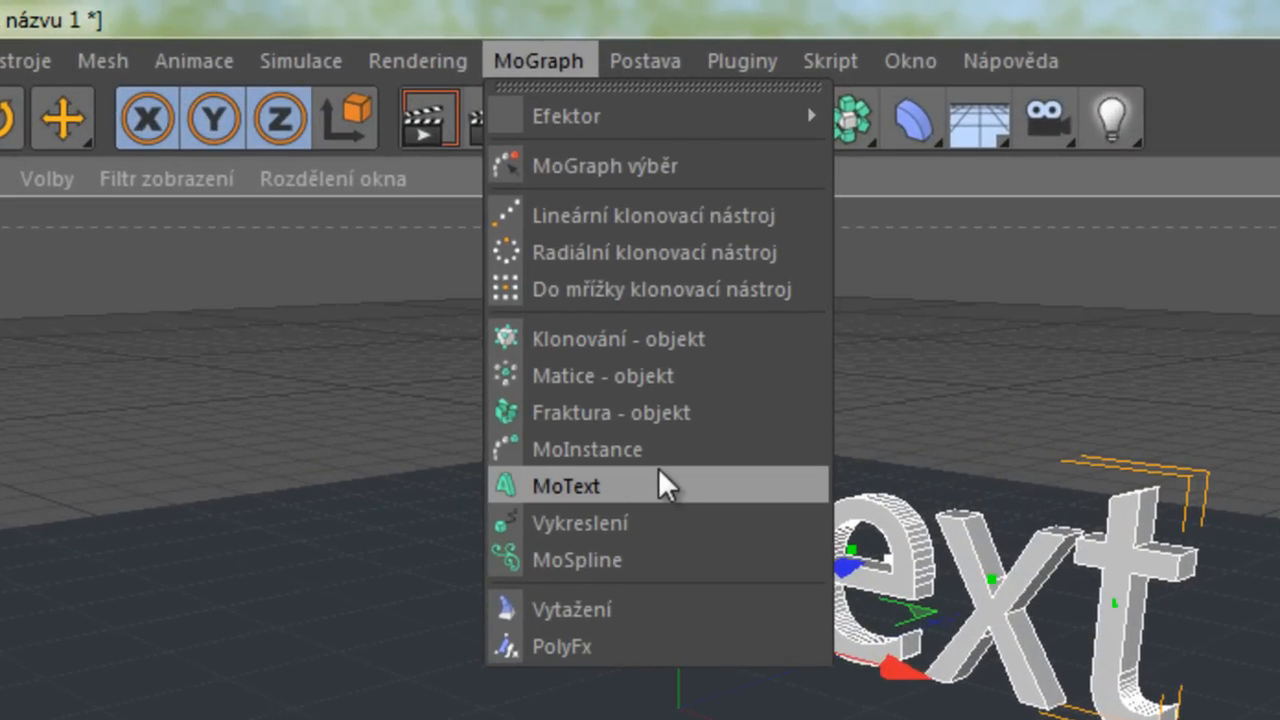
click(664, 486)
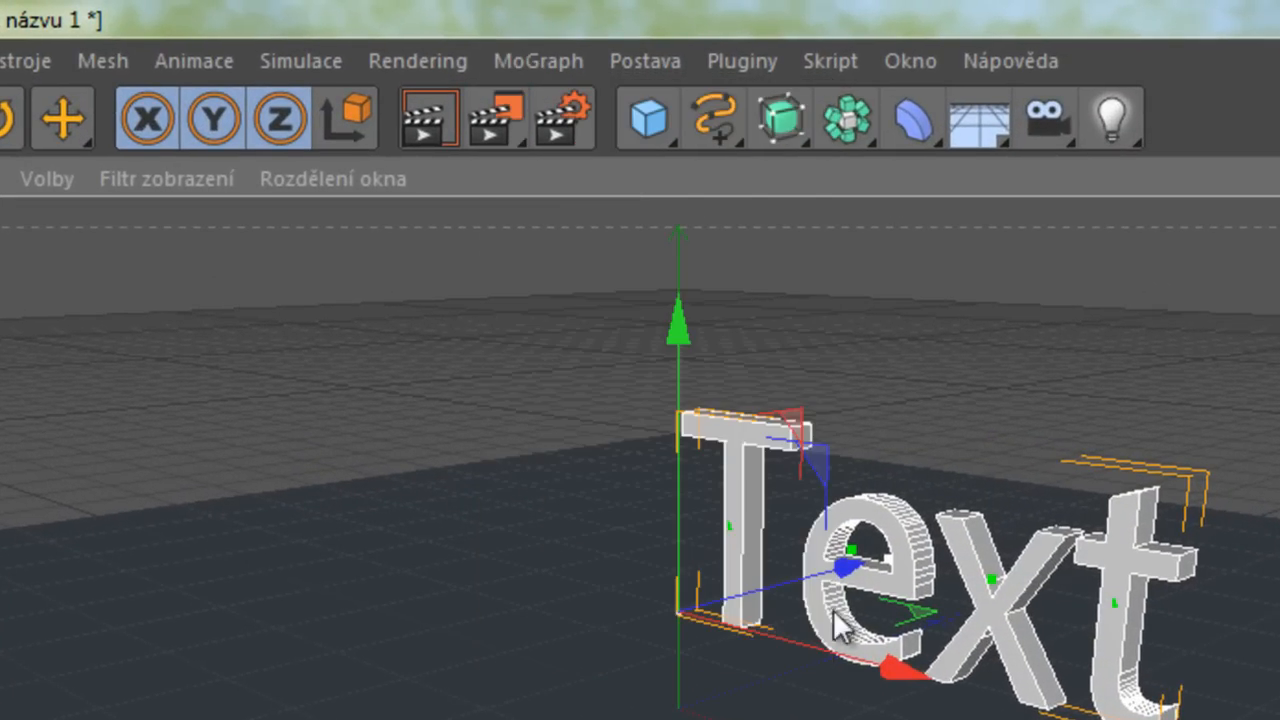
alt+drag(1139, 563, 1151, 538)
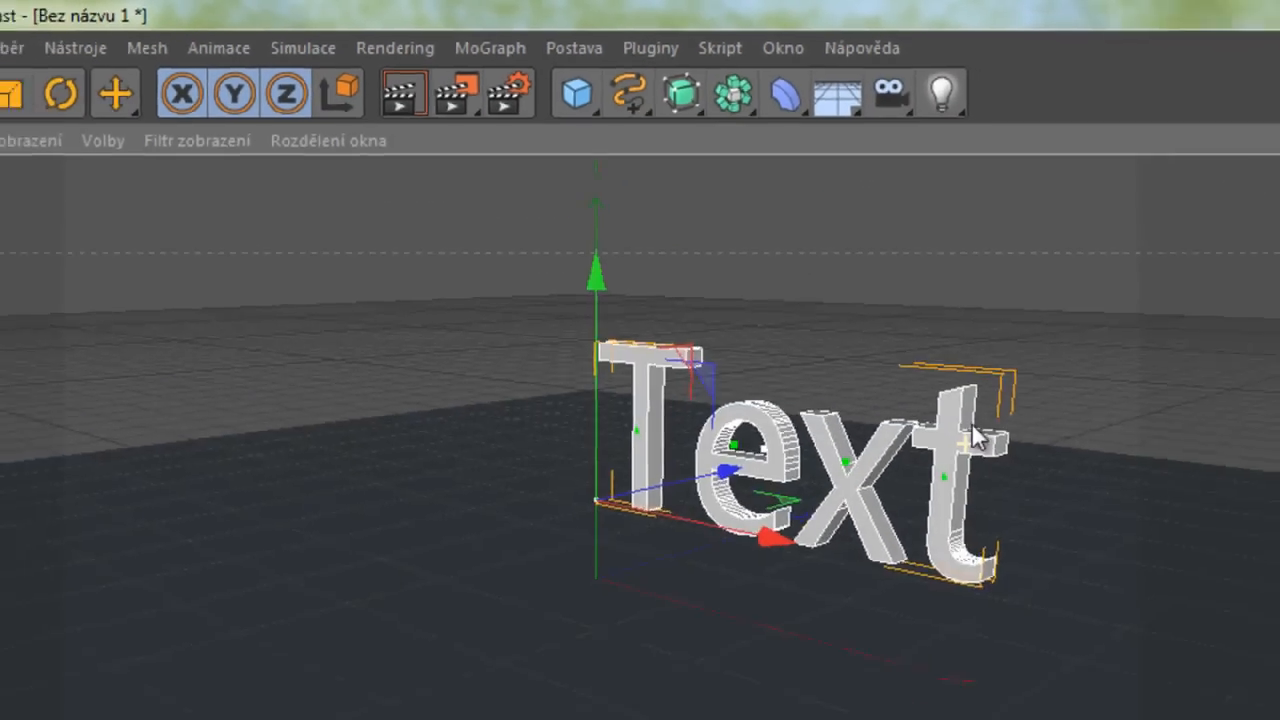
alt+drag(972, 424, 985, 438)
drag(588, 279, 586, 336)
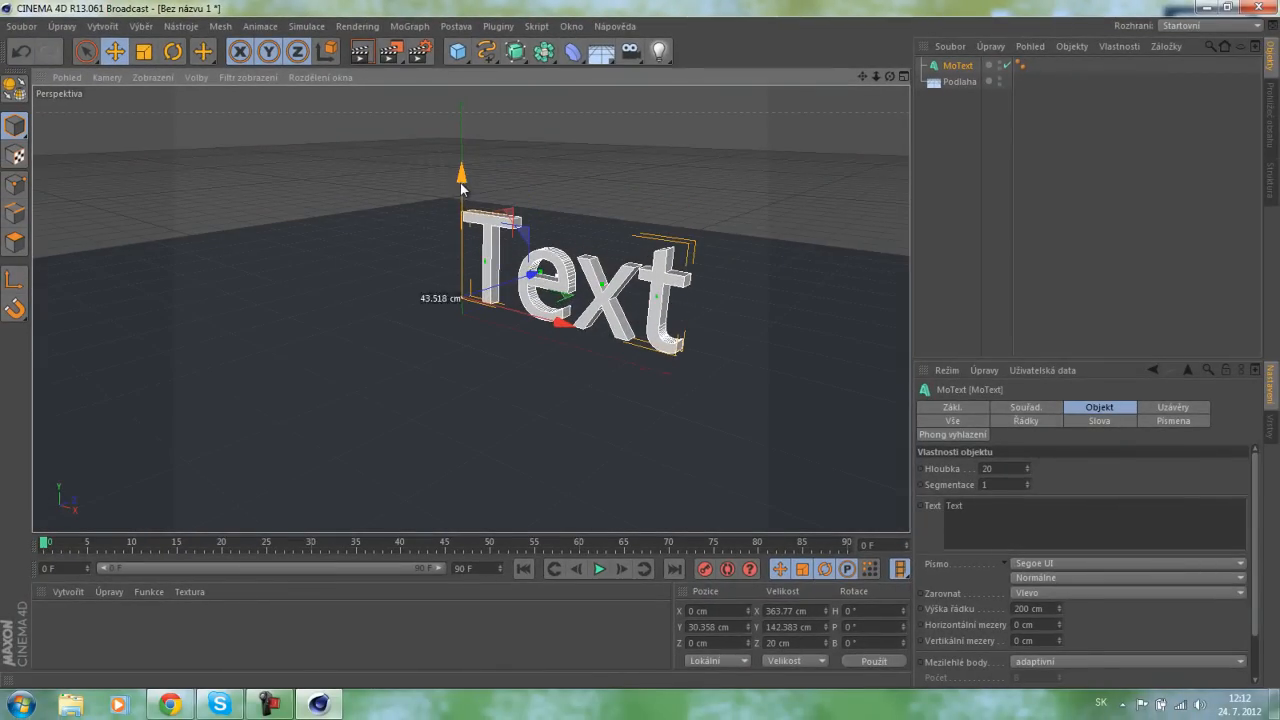
drag(461, 188, 461, 188)
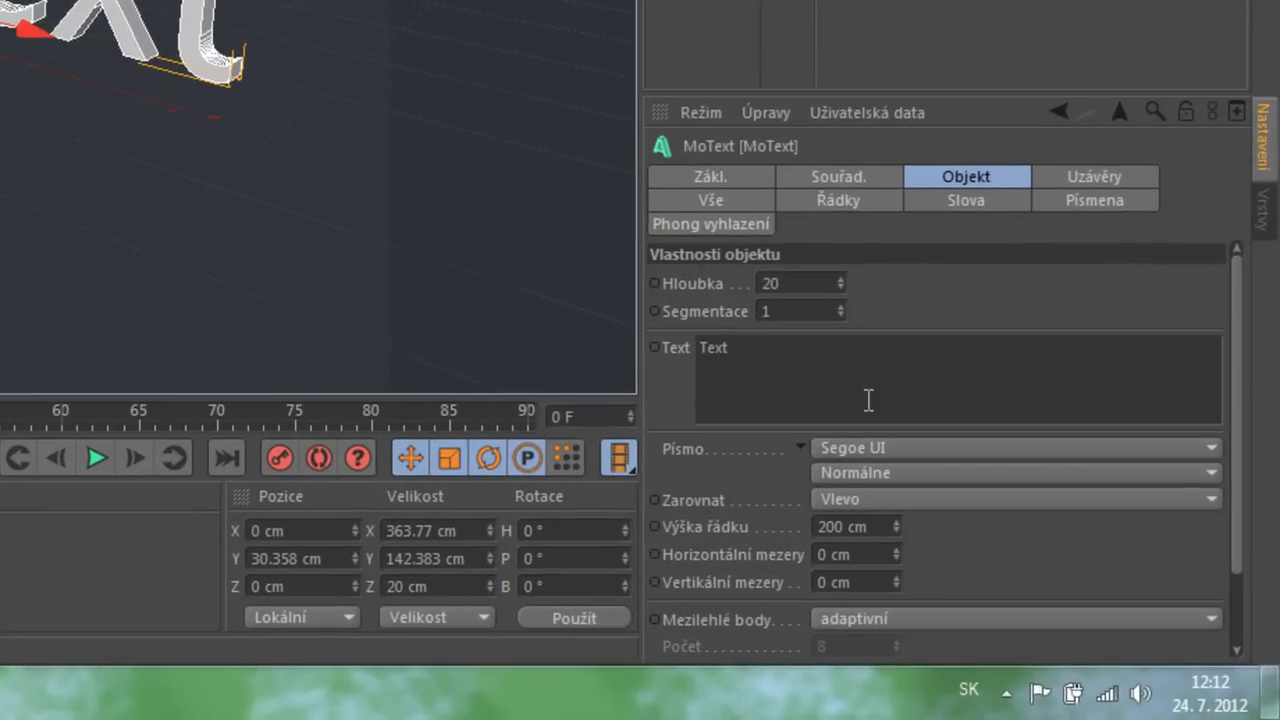
Replace the MoText content with 12snowy12 and move the text to about X -504 cm, Y 40 cm.
click(1050, 515)
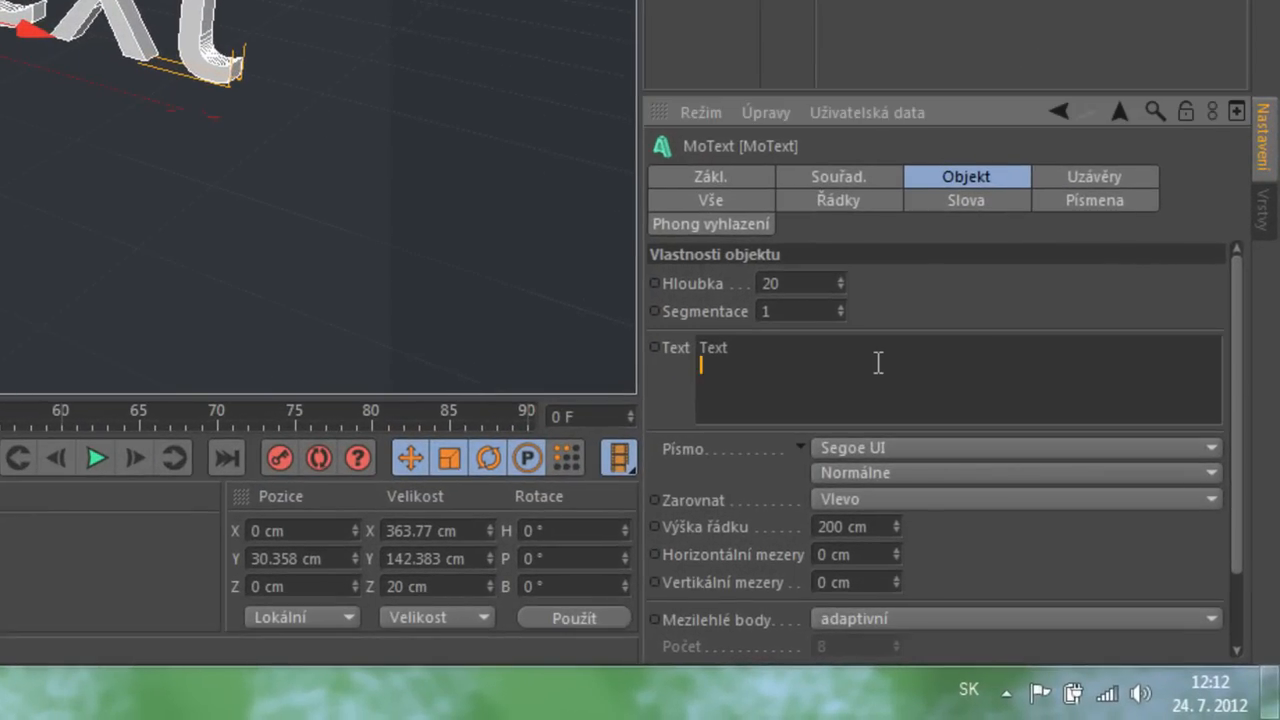
text(q)
key(Delete)
key(Delete)
text(12snowy12)
drag(4, 36, 359, 288)
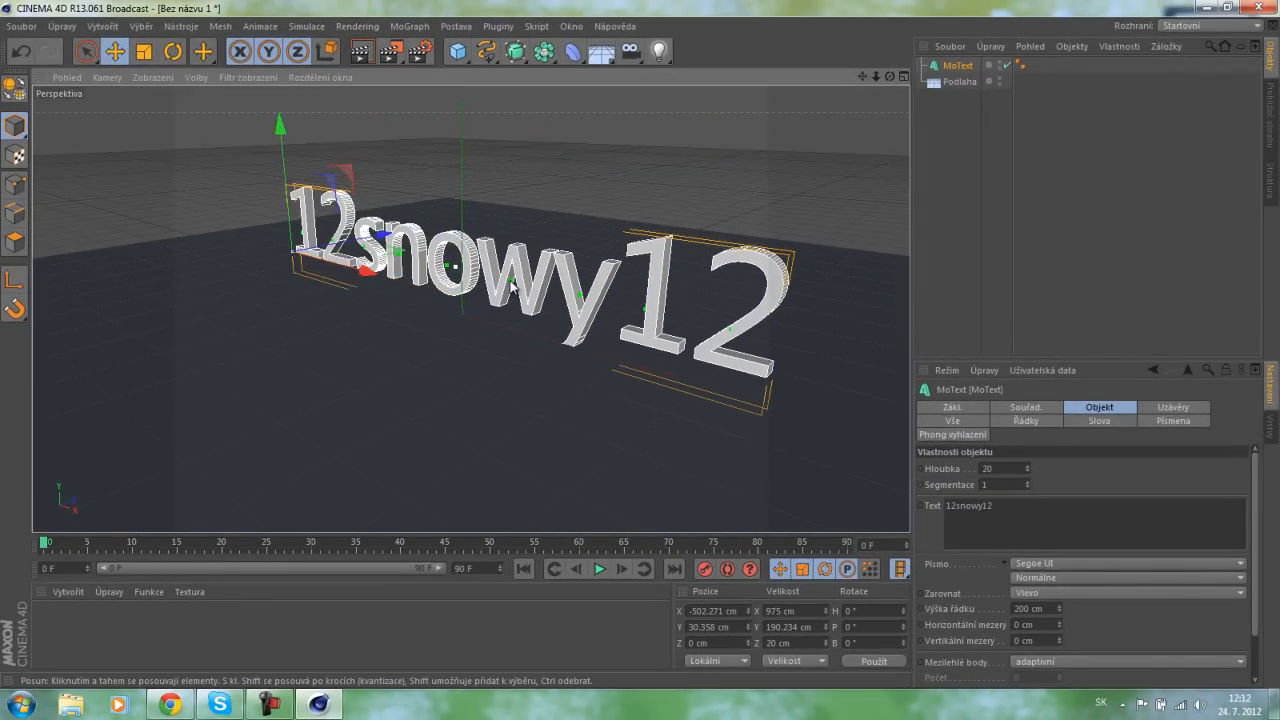
drag(511, 281, 514, 272)
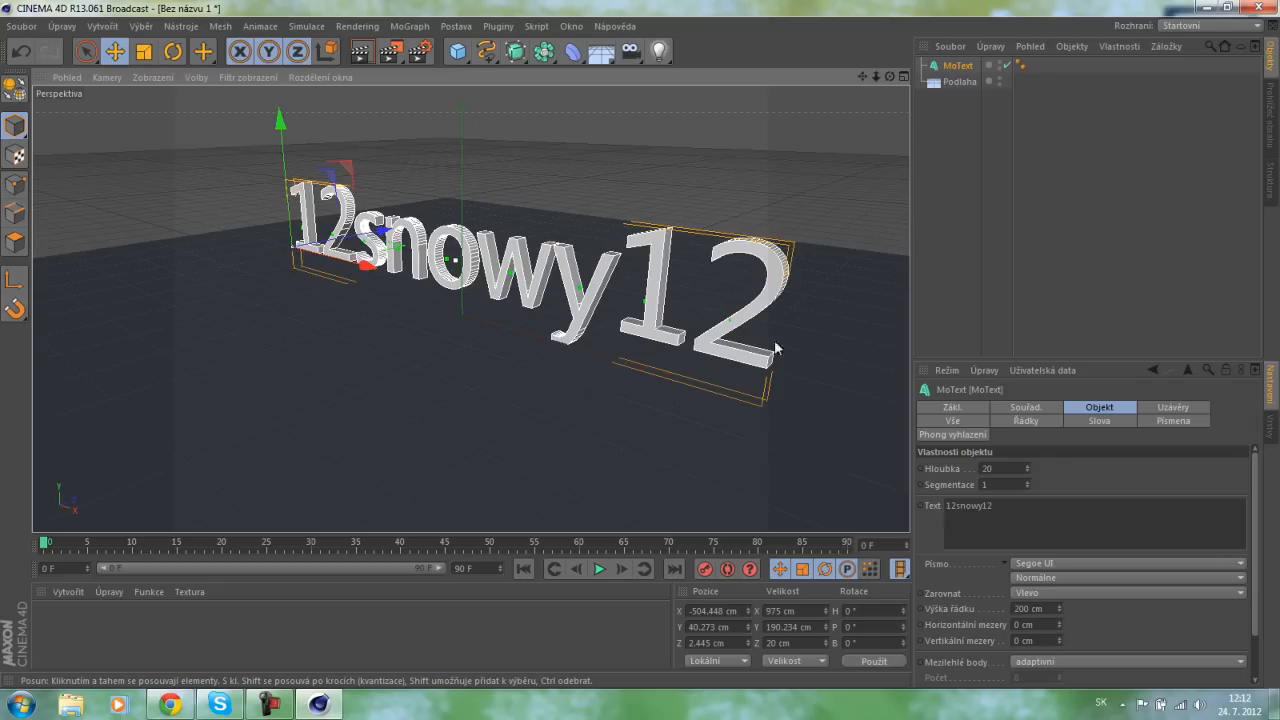
Set the text's depth (Hloubka) to 40 and its segmentation (Segmentace) to 3.
click(1027, 482)
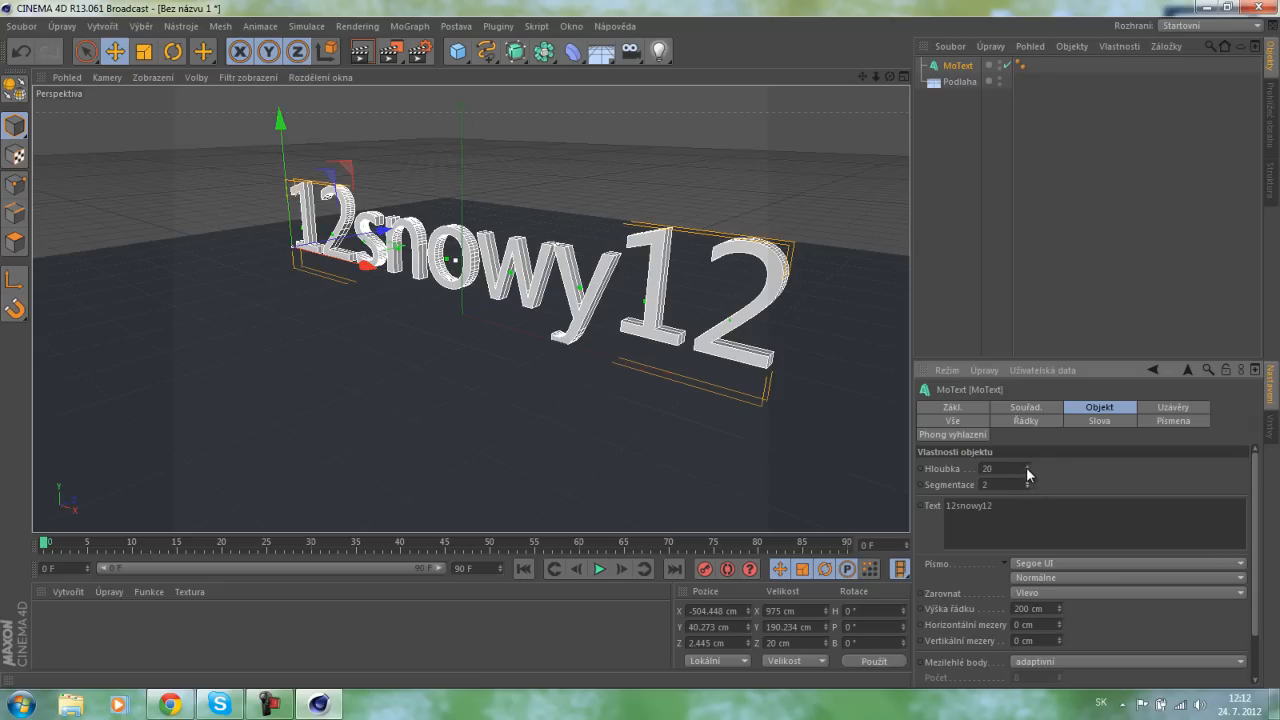
drag(1009, 468, 839, 455)
text(40)
key(Return)
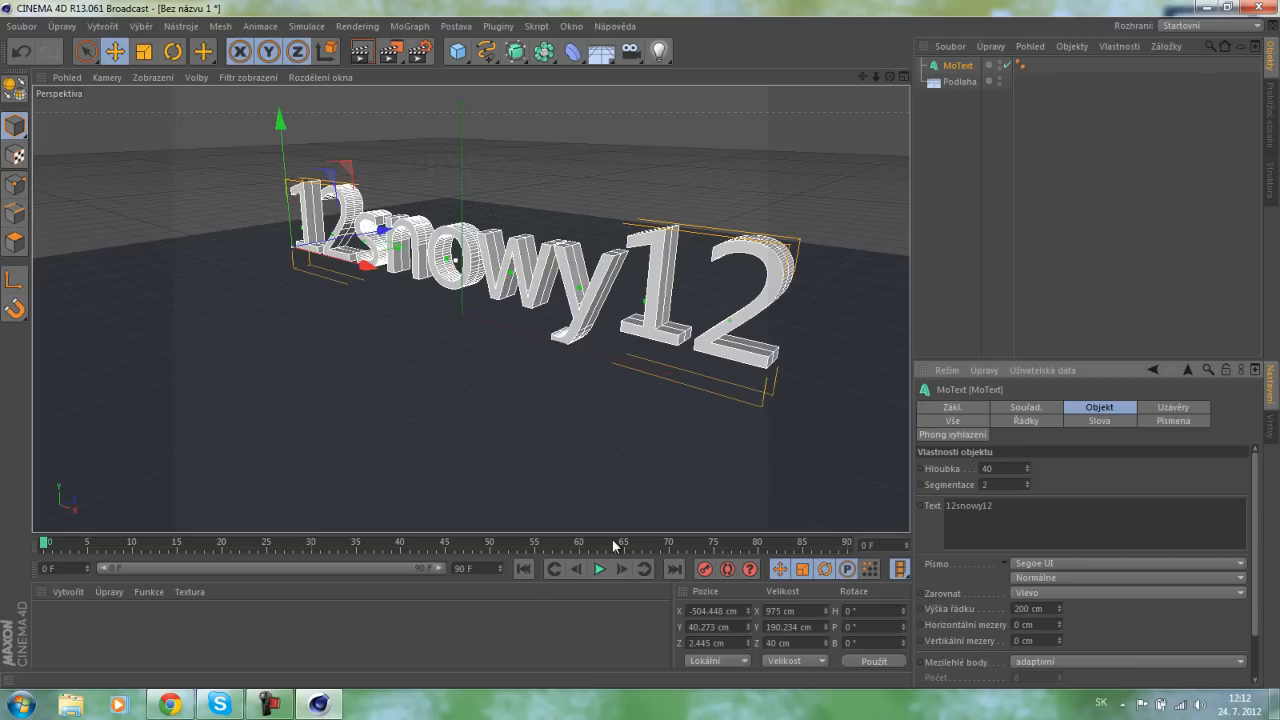
click(1028, 482)
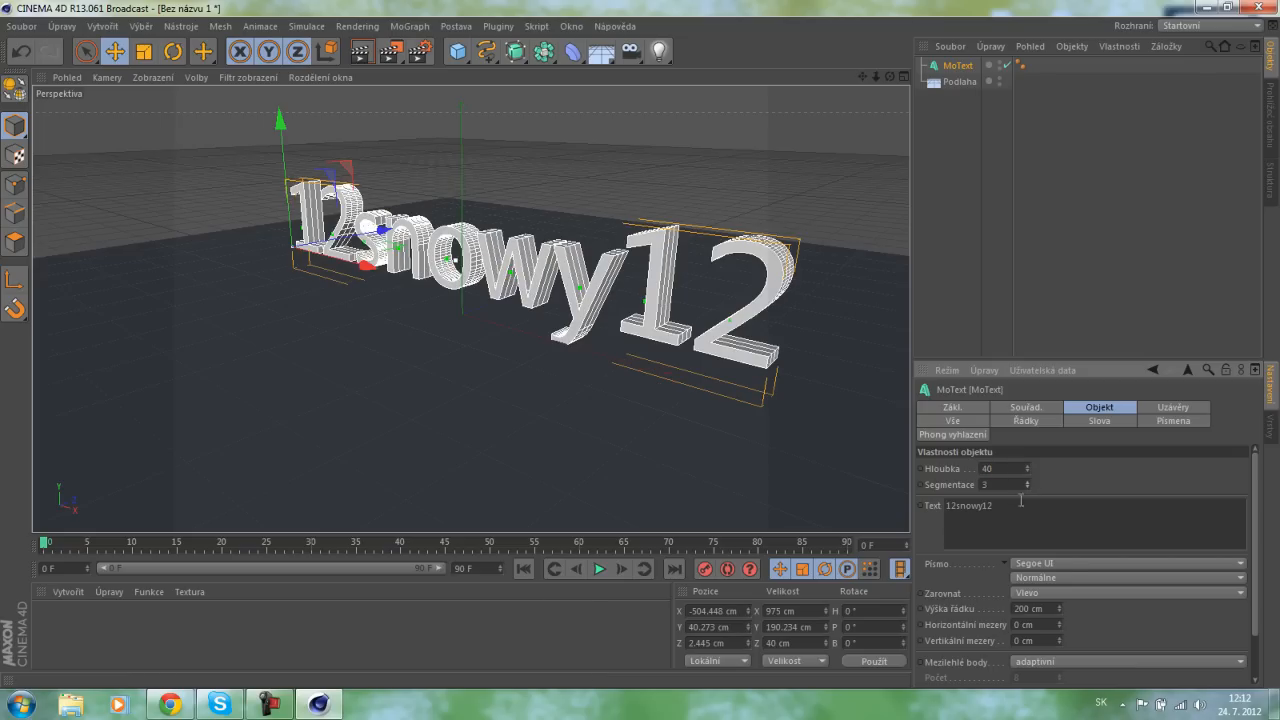
Try the Poplar Std font on the text and settle on Stencil Std.
click(1047, 562)
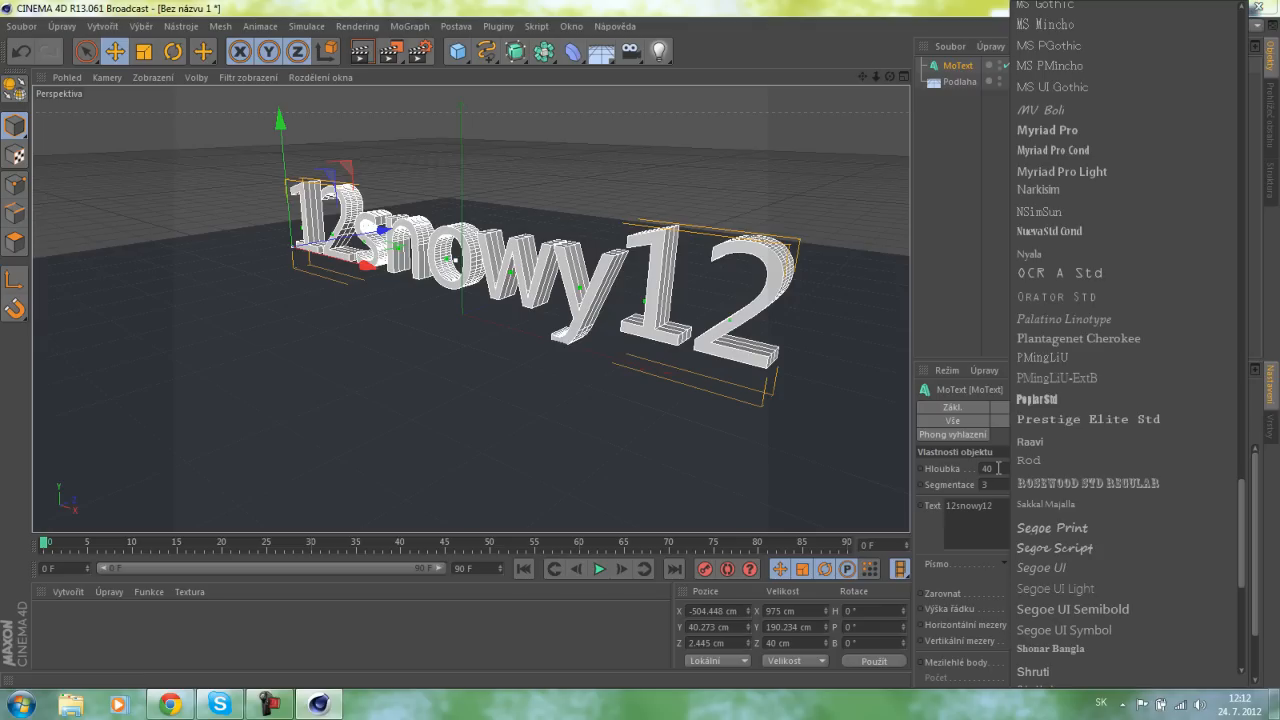
click(1093, 399)
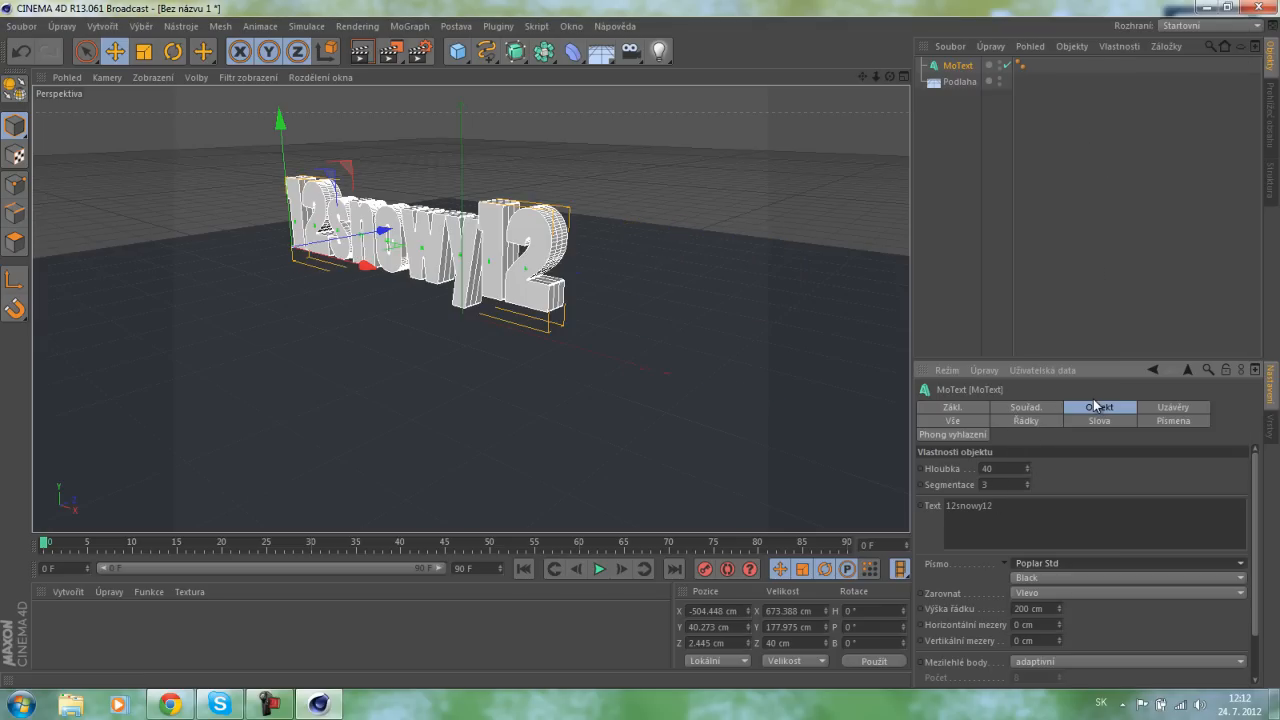
click(1053, 564)
scroll(1136, 593, down, 5)
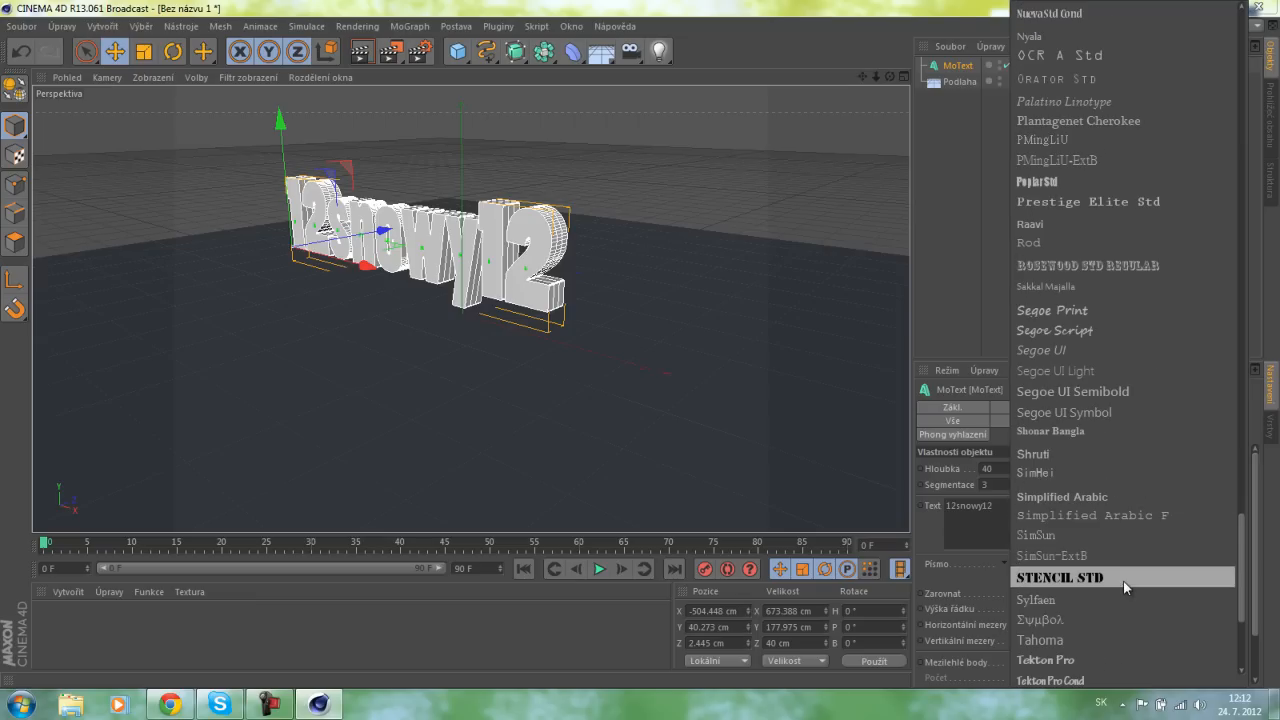
click(1123, 579)
scroll(720, 438, down, 2)
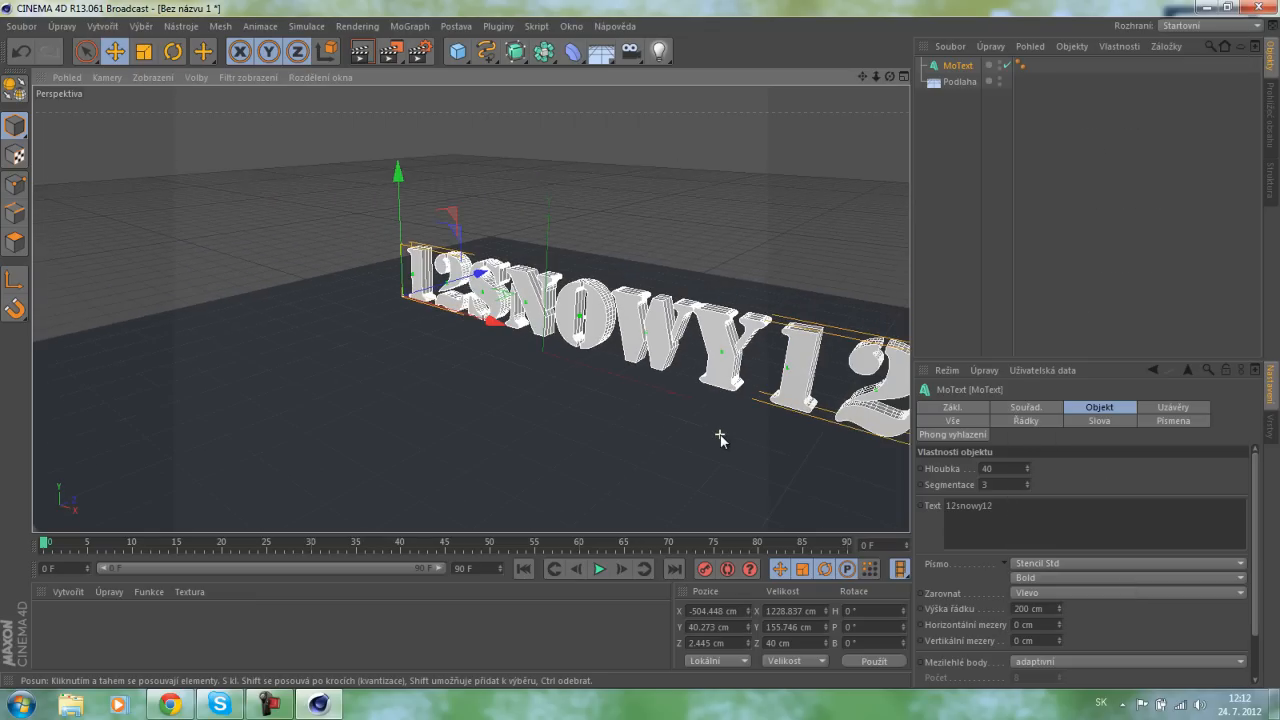
alt+drag(722, 433, 690, 396)
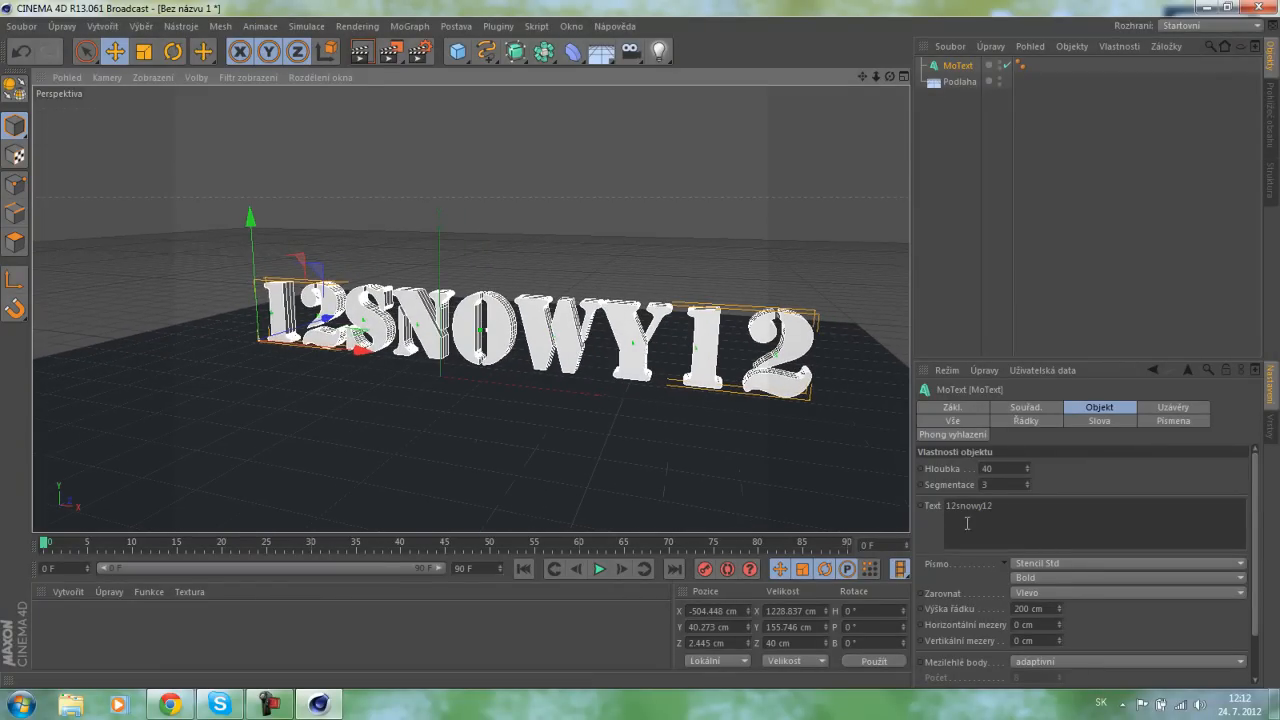
Examine the text's alignment, line height, spacing and intermediate-point options.
click(1049, 594)
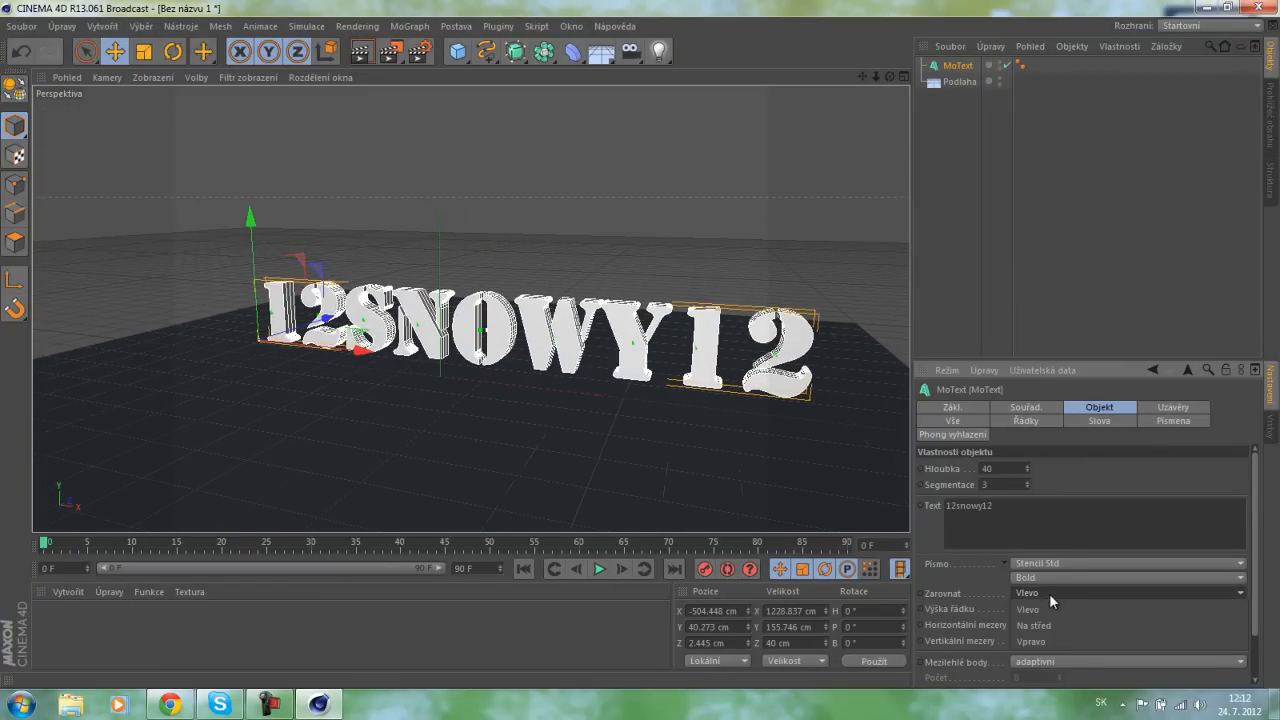
click(1014, 593)
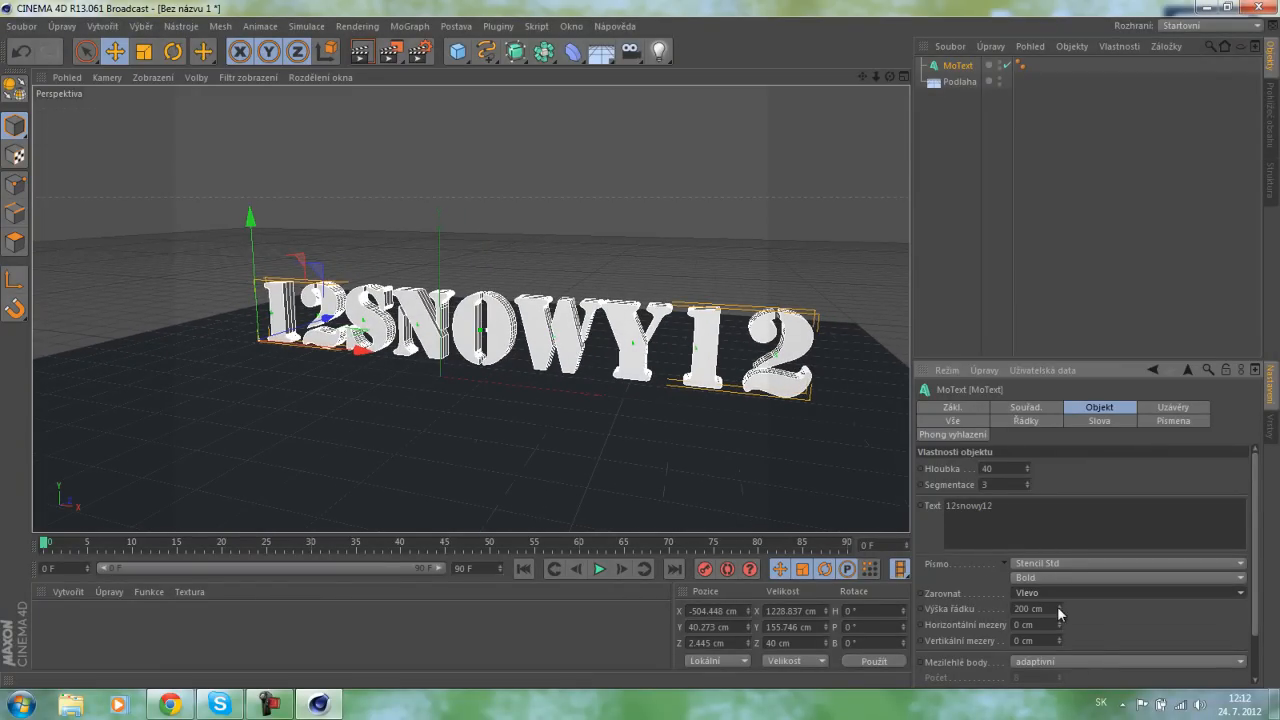
double_click(1060, 611)
click(1061, 625)
double_click(1061, 605)
click(1061, 628)
scroll(1120, 634, down, 2)
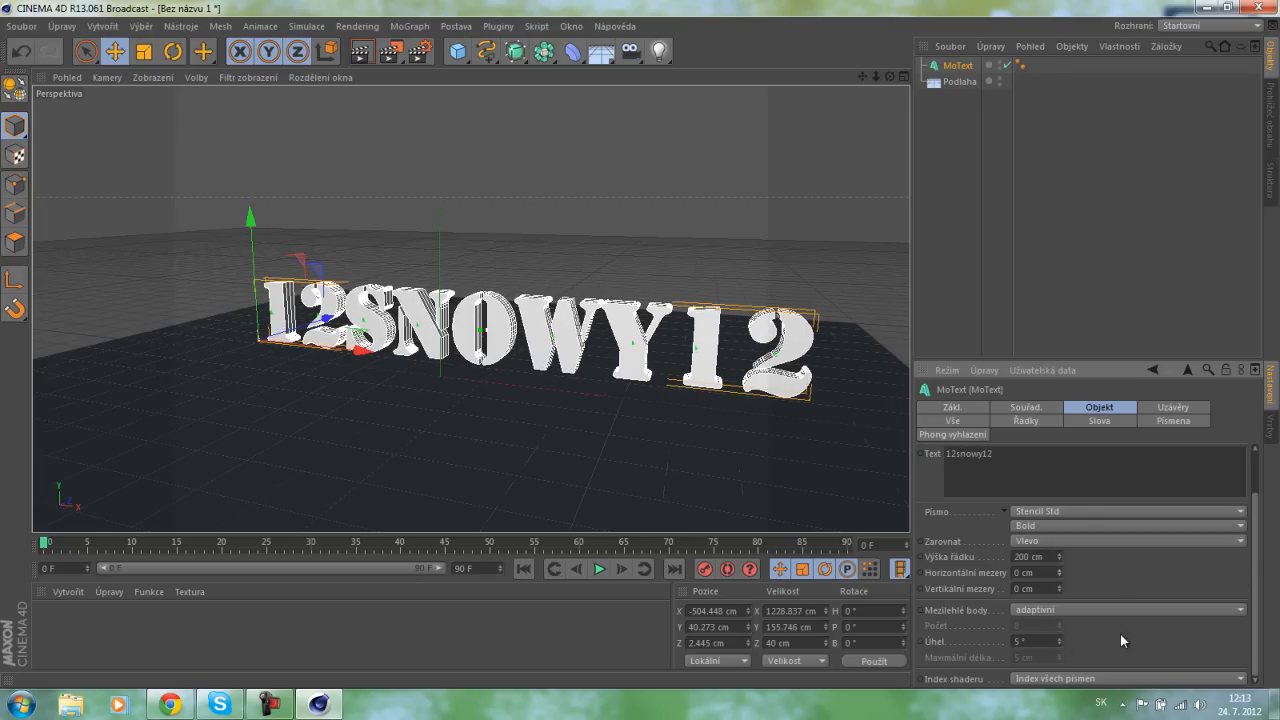
click(1058, 606)
click(1058, 609)
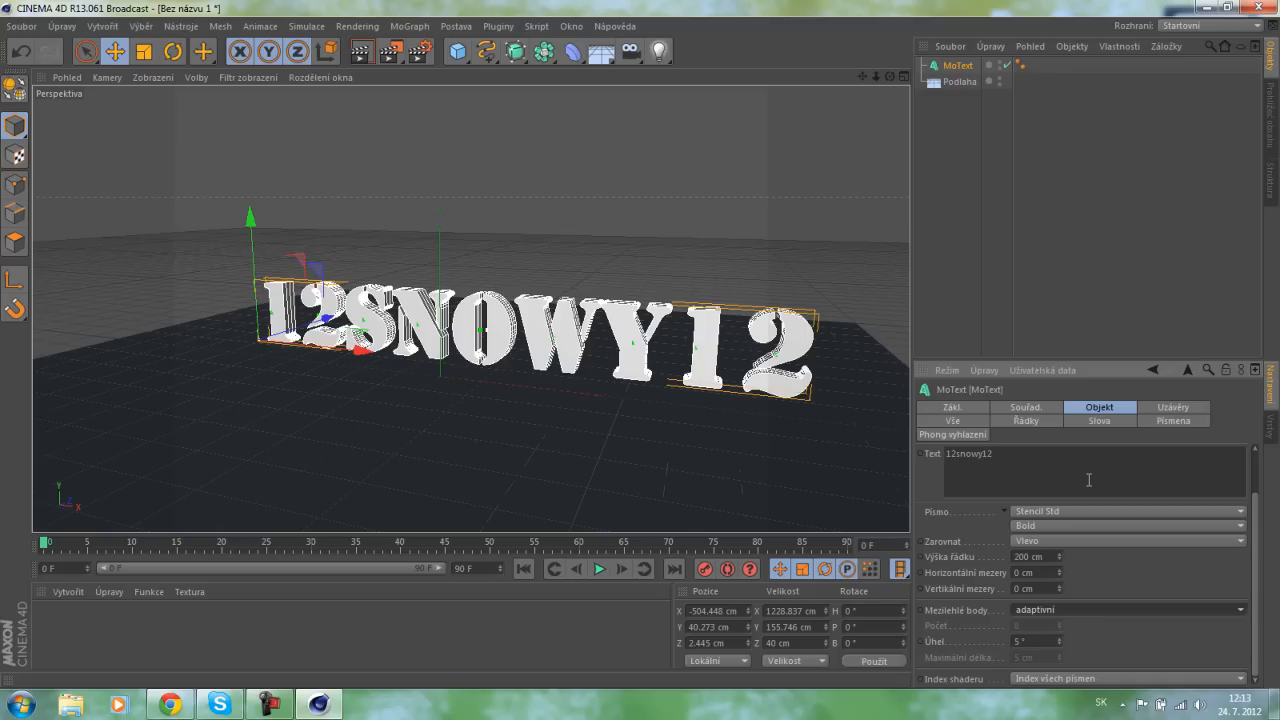
Set both the start and end caps of the text to Zaoblený uzávěr (fillet cap).
click(1173, 407)
click(1045, 464)
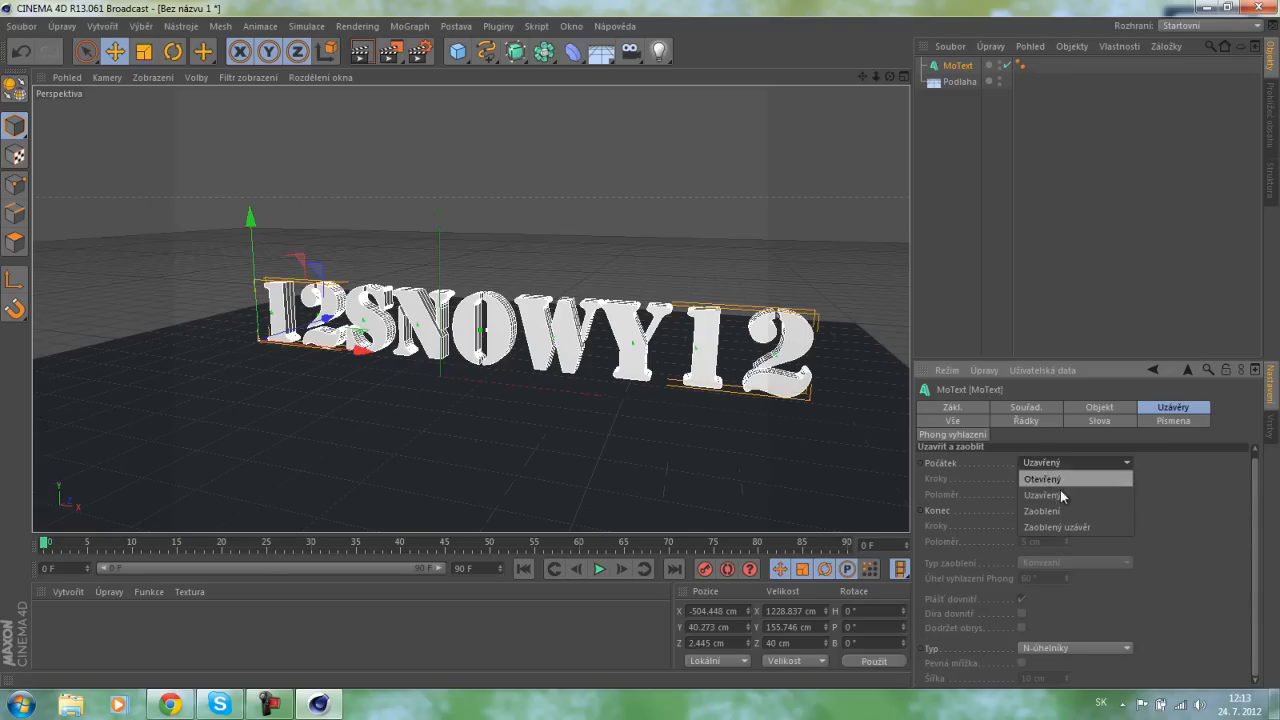
click(1079, 528)
click(1054, 508)
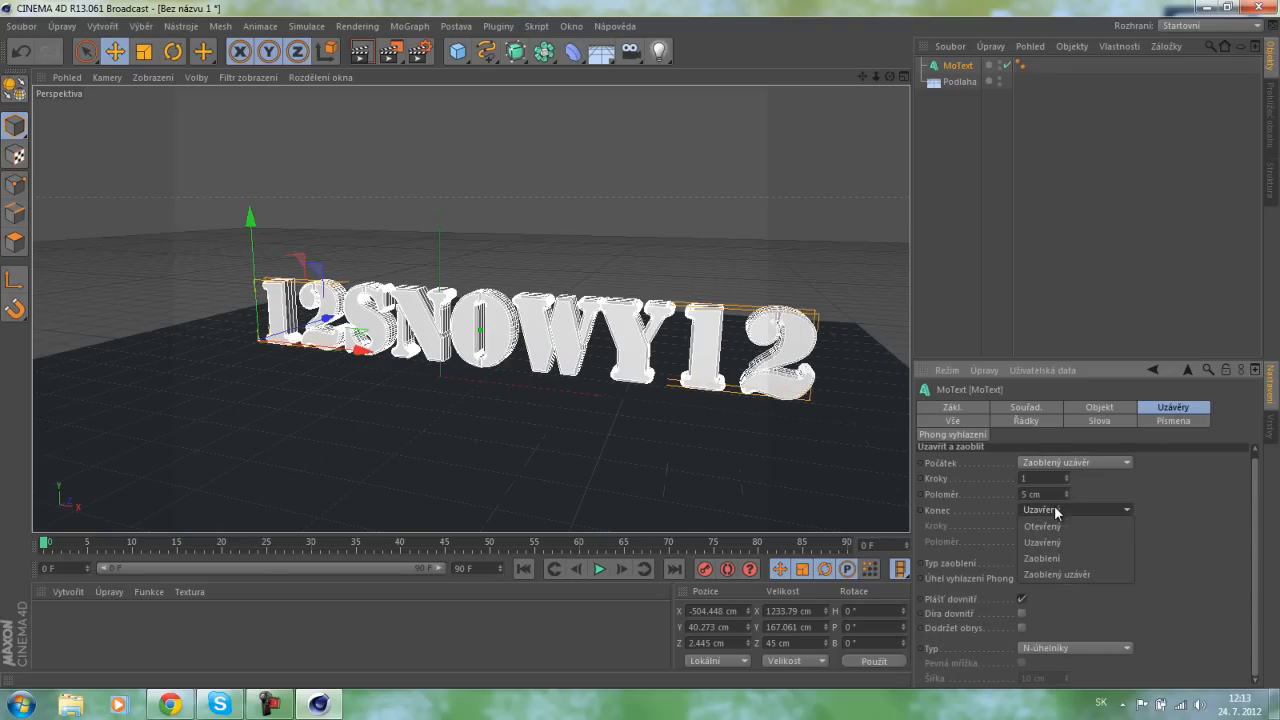
click(1065, 566)
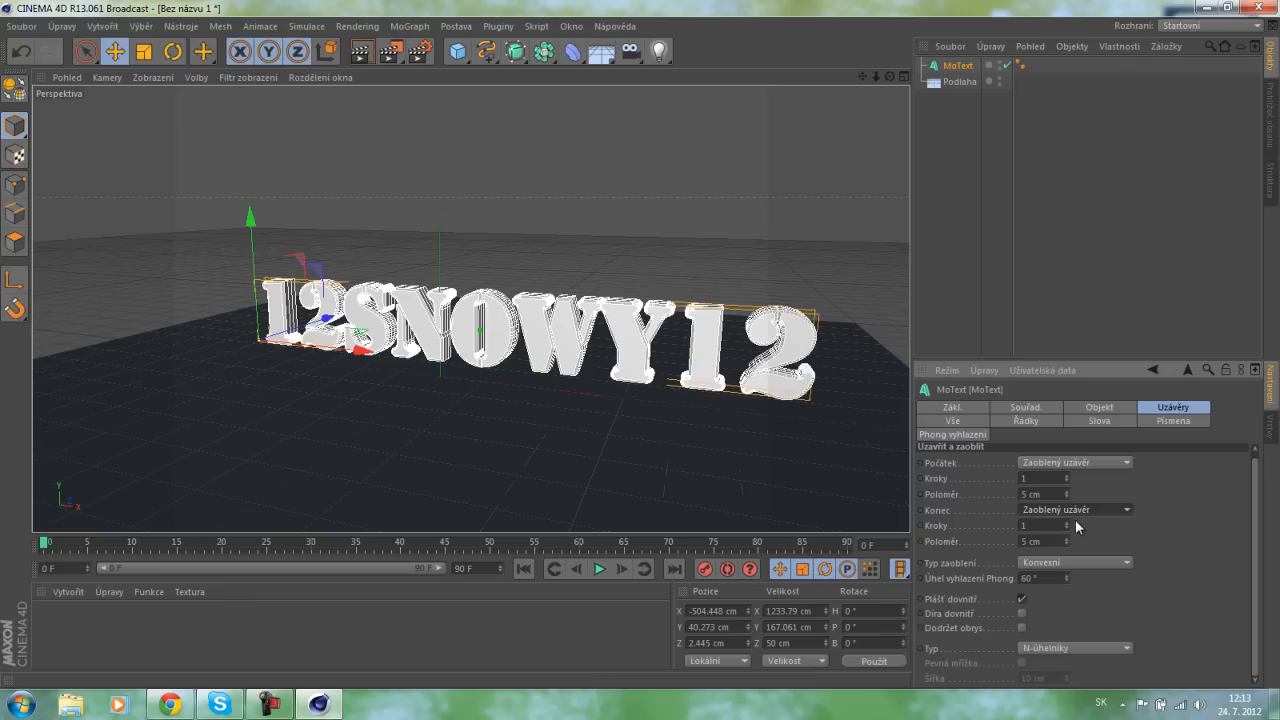
Try a radius of 100 cm on the start cap of the text.
double_click(1049, 494)
text(100)
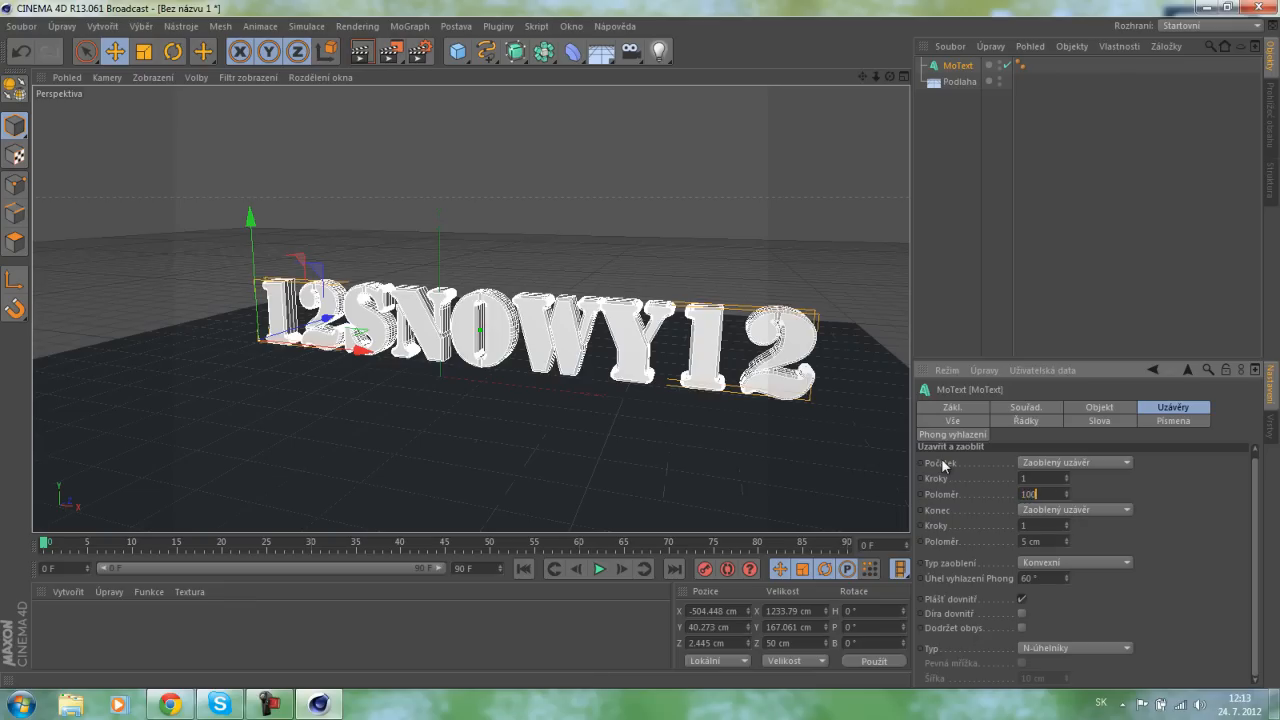
key(Return)
Set both the start and end cap radius (Poloměr) to 10 cm and render a preview of the view.
double_click(1035, 494)
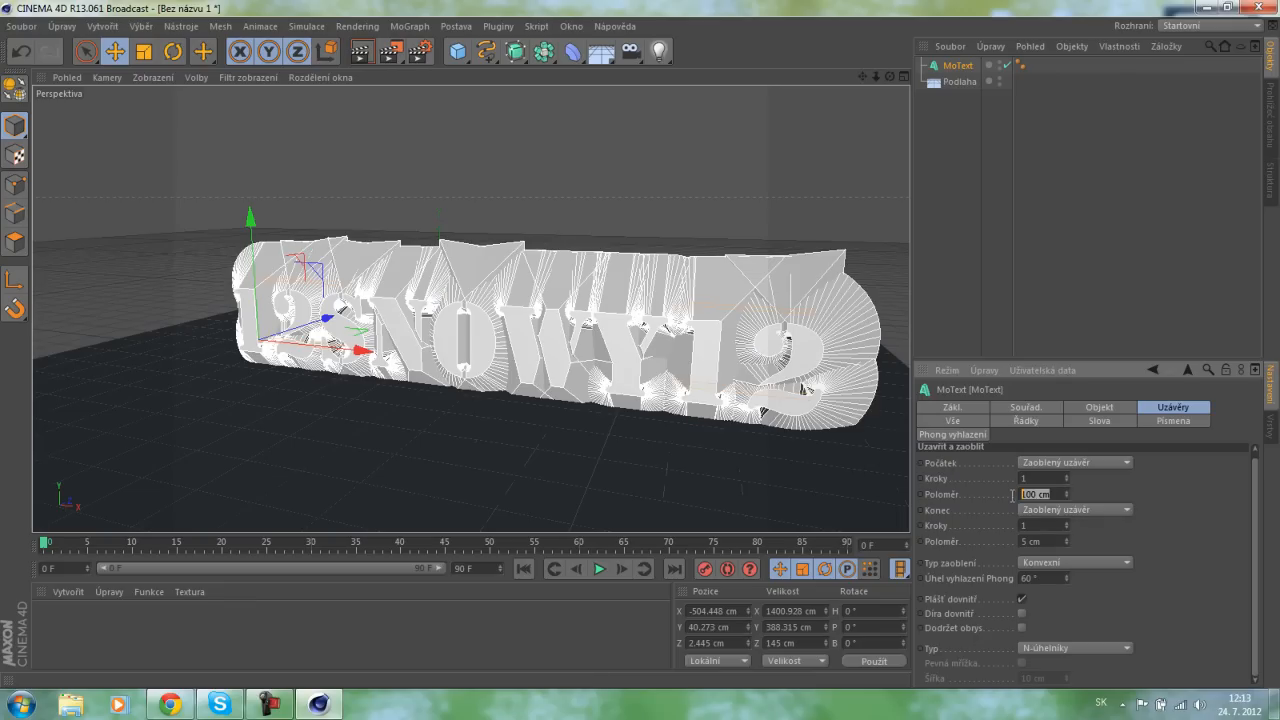
text(10)
key(Tab)
key(Tab)
key(Tab)
text(10)
key(Return)
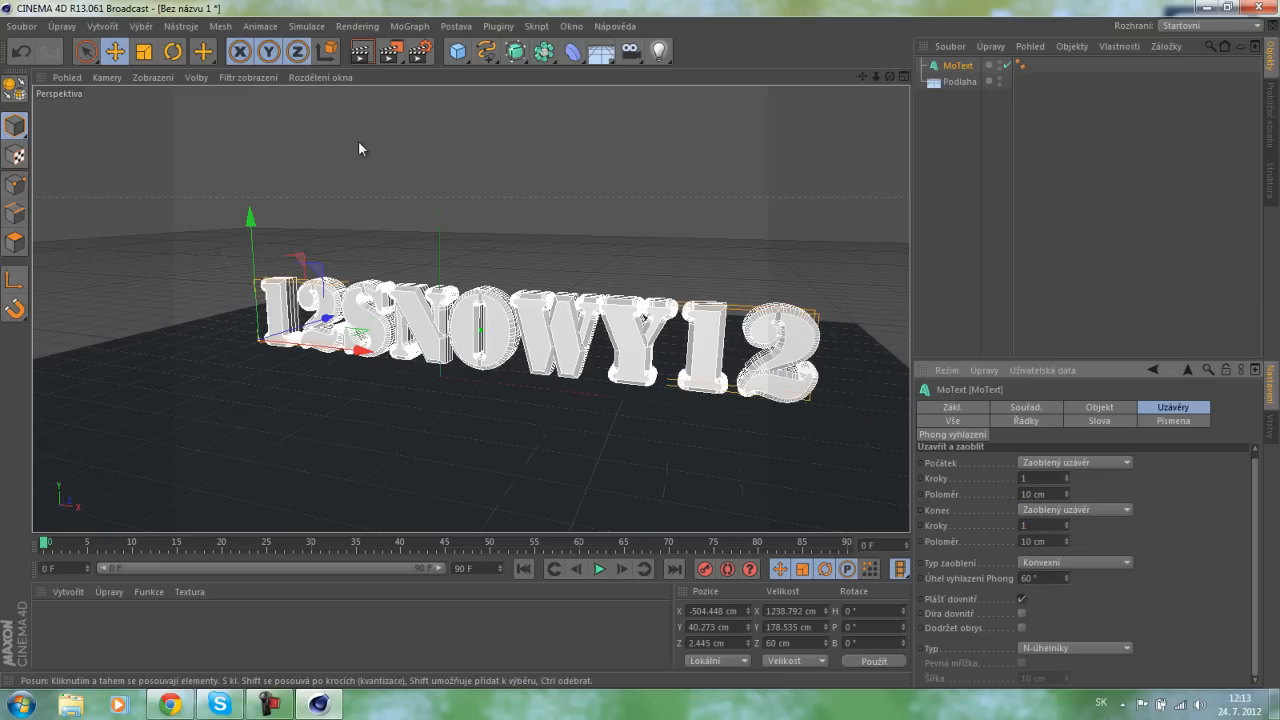
click(362, 52)
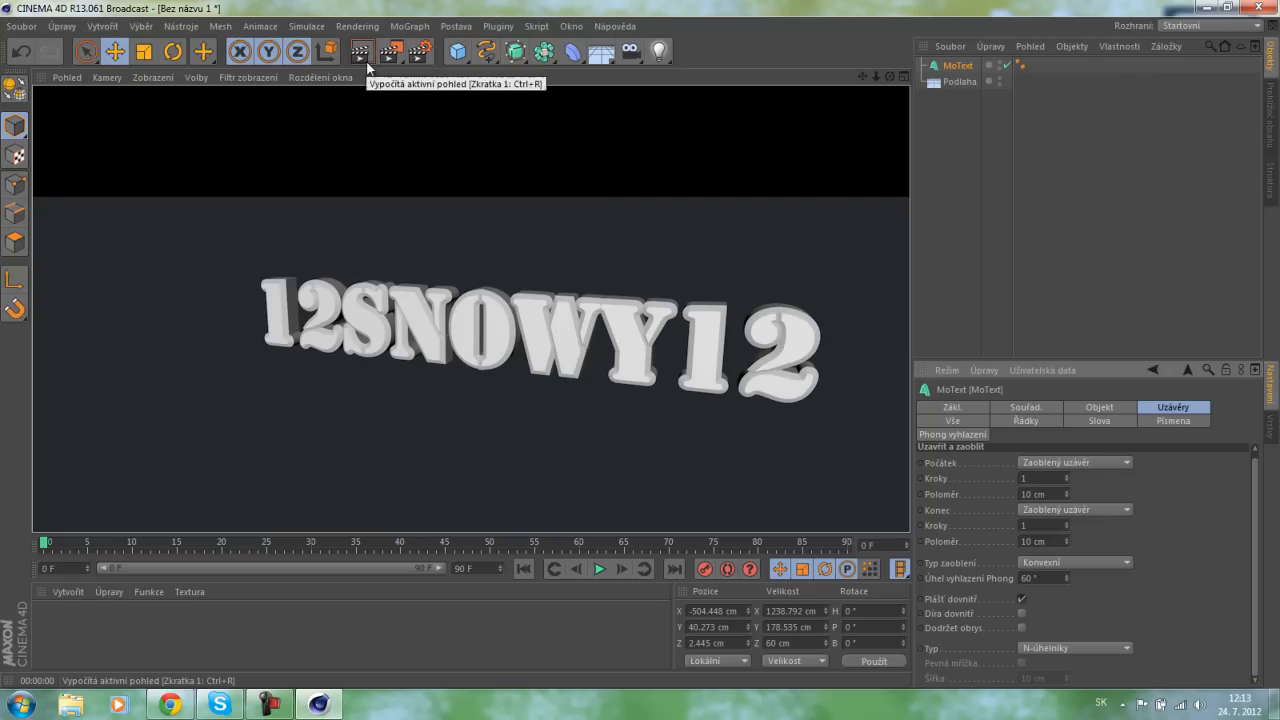
click(594, 373)
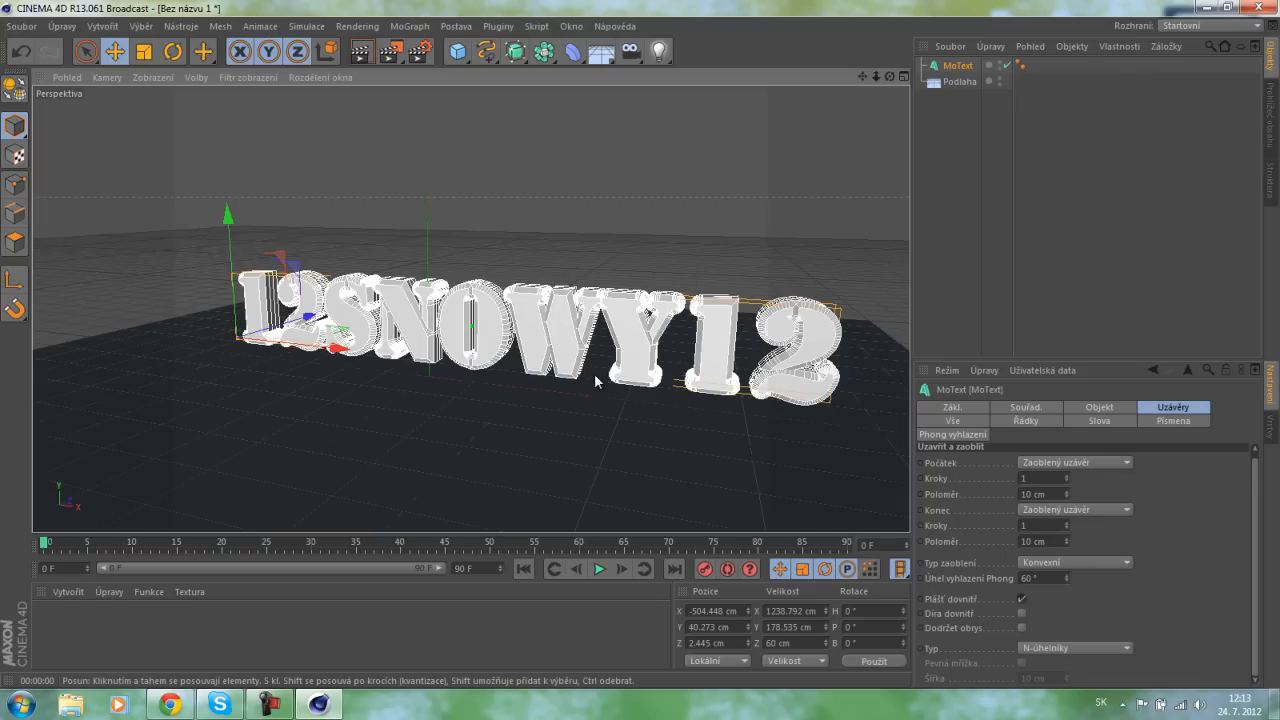
Add a light and move it up beyond the start of the text, at about X -660, Y 292, Z -197 cm.
click(659, 52)
click(711, 80)
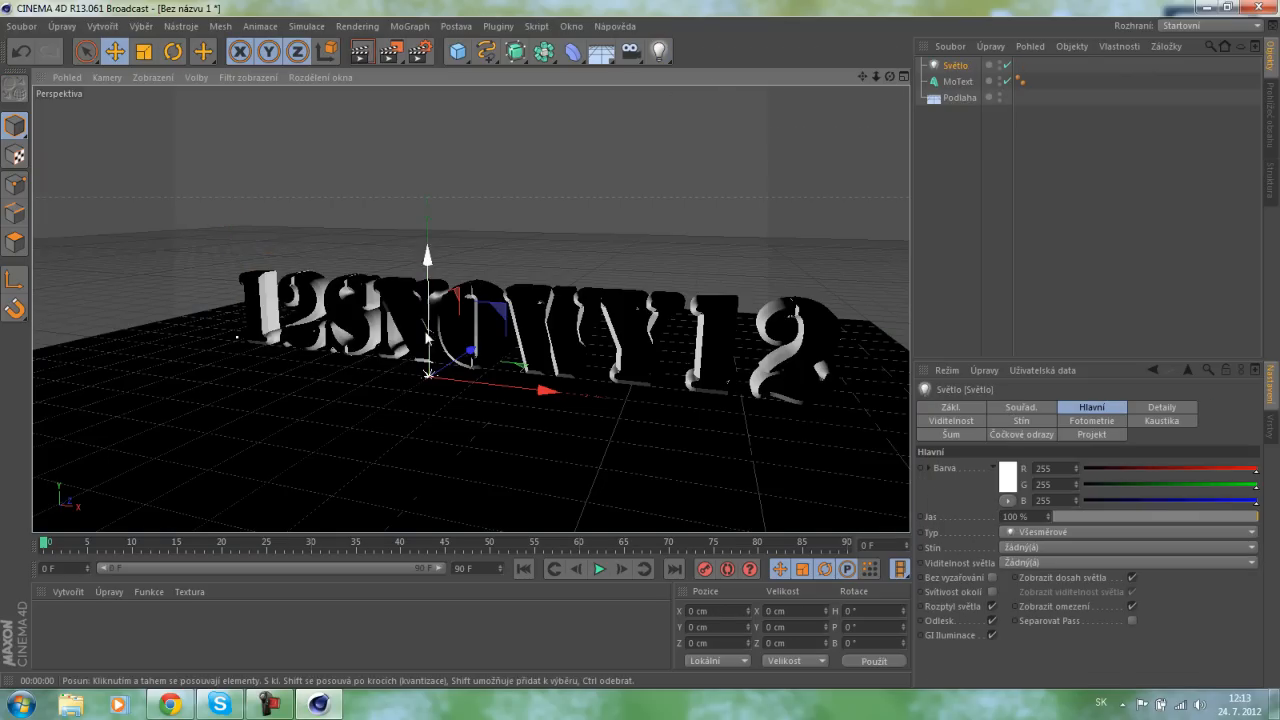
drag(400, 365, 72, 229)
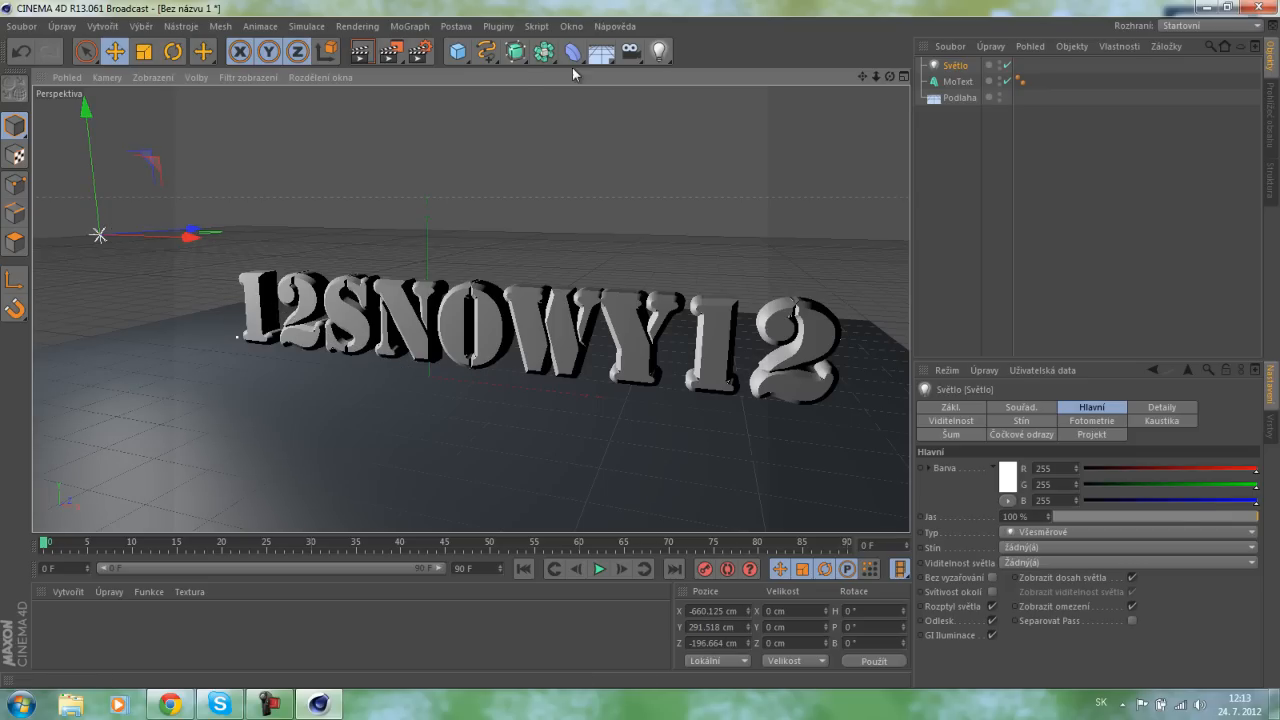
Add a second light beyond the end of the text, at about X 764, Y 235, Z 0 cm, and render a preview.
click(659, 52)
drag(431, 374, 722, 346)
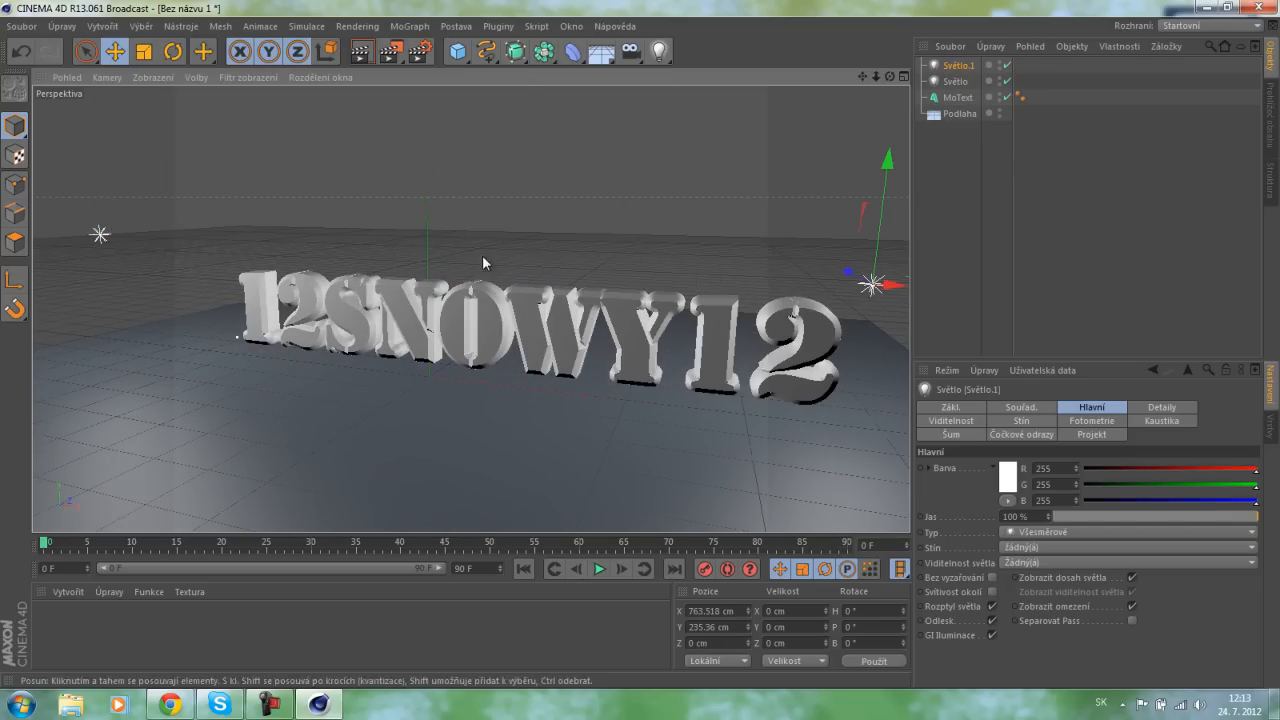
click(358, 52)
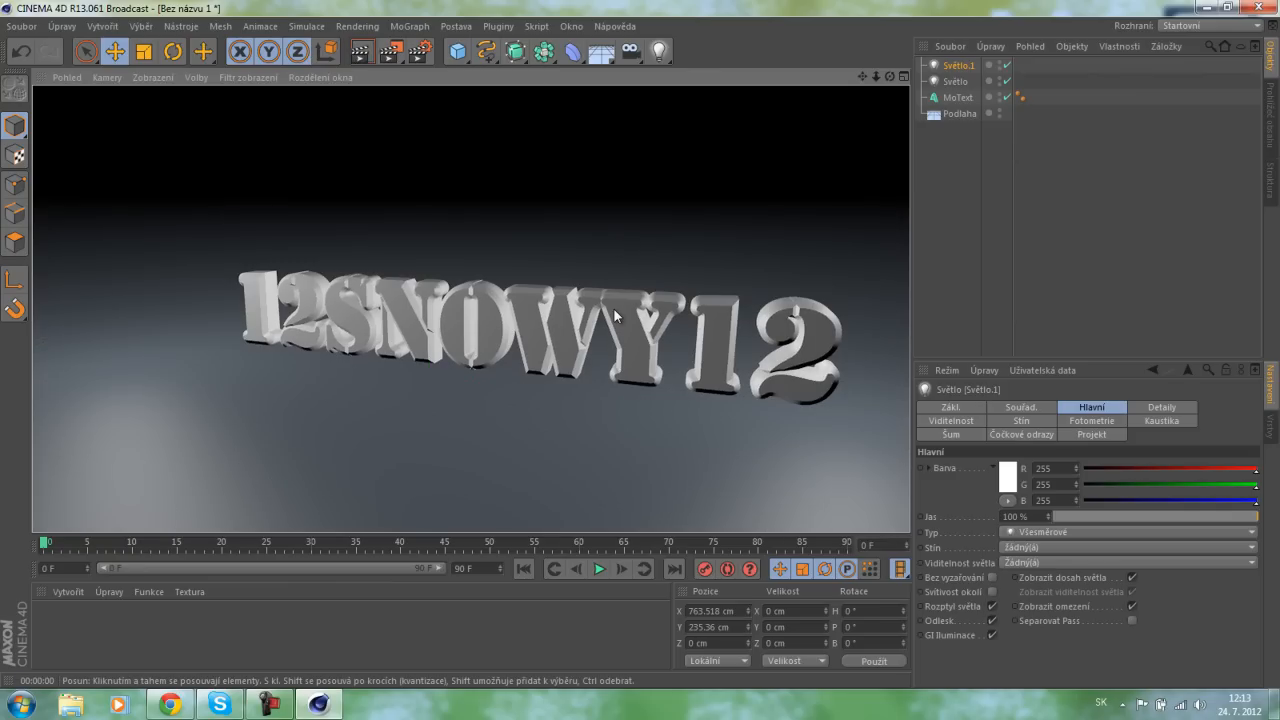
scroll(591, 317, down, 1)
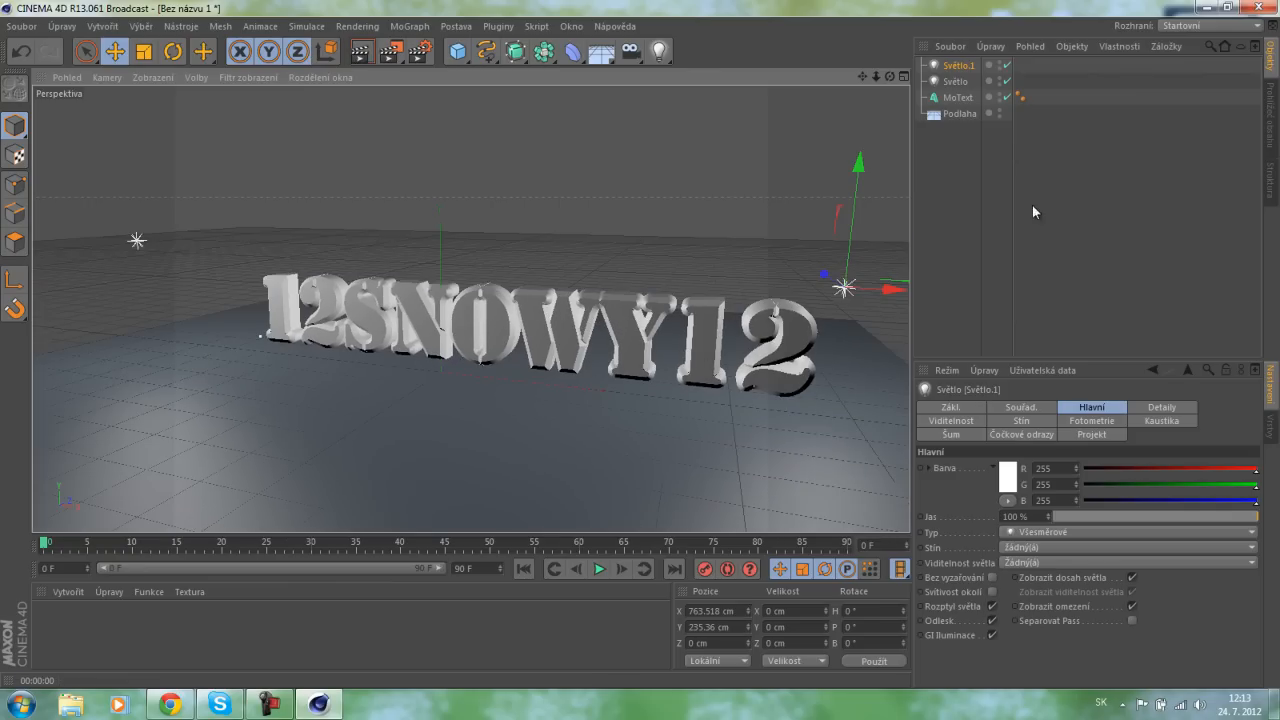
Try Uzavřený on the MoText's start cap and Zaoblení on both caps, and render a preview.
click(958, 97)
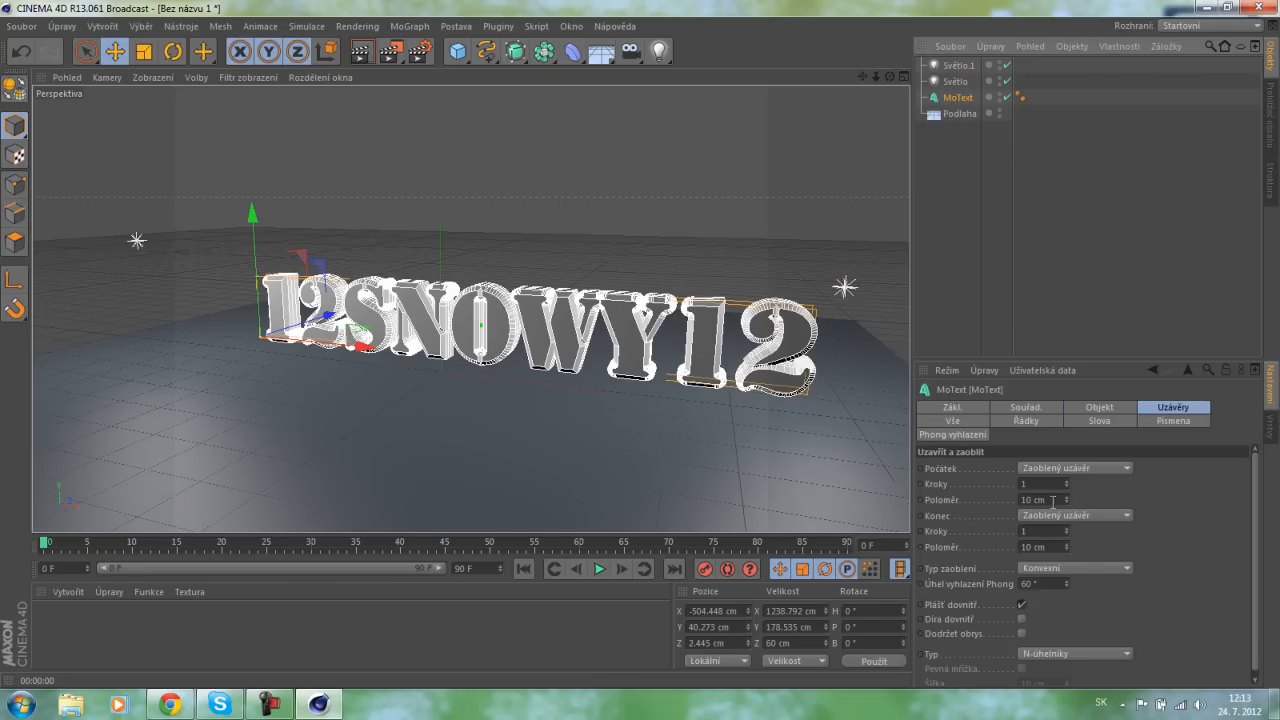
click(1061, 463)
click(1090, 500)
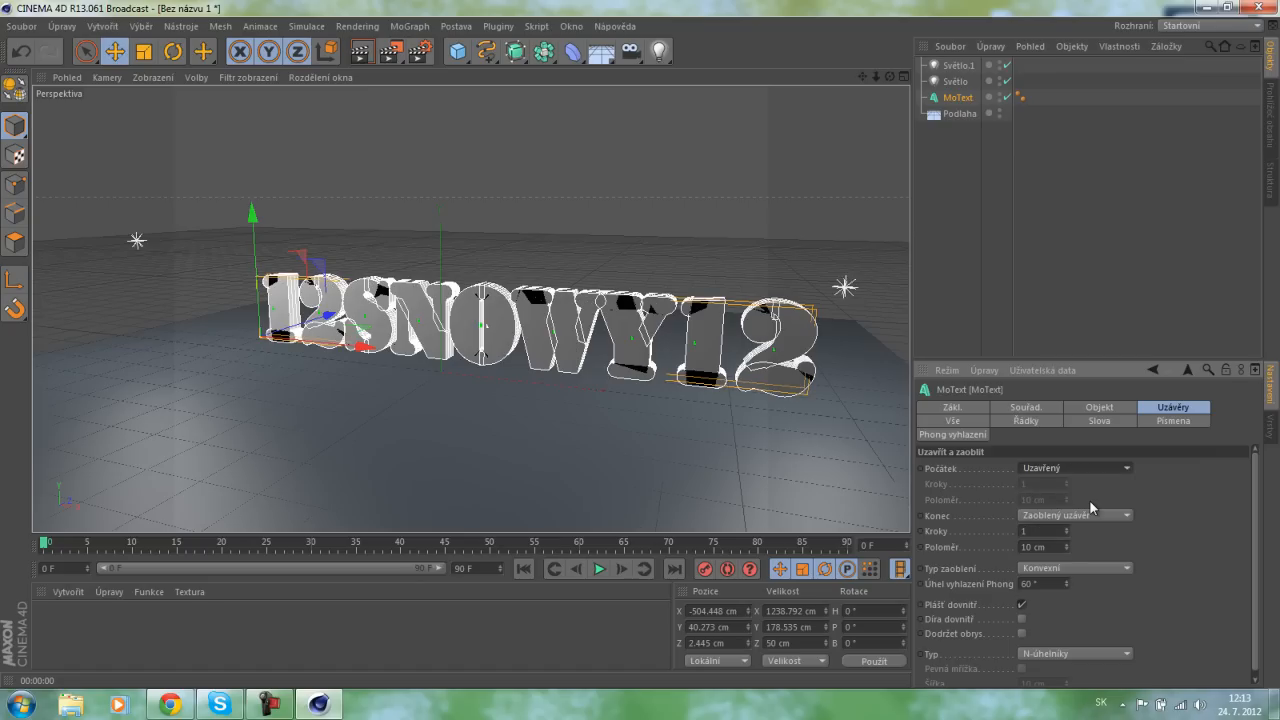
click(1065, 468)
click(1073, 509)
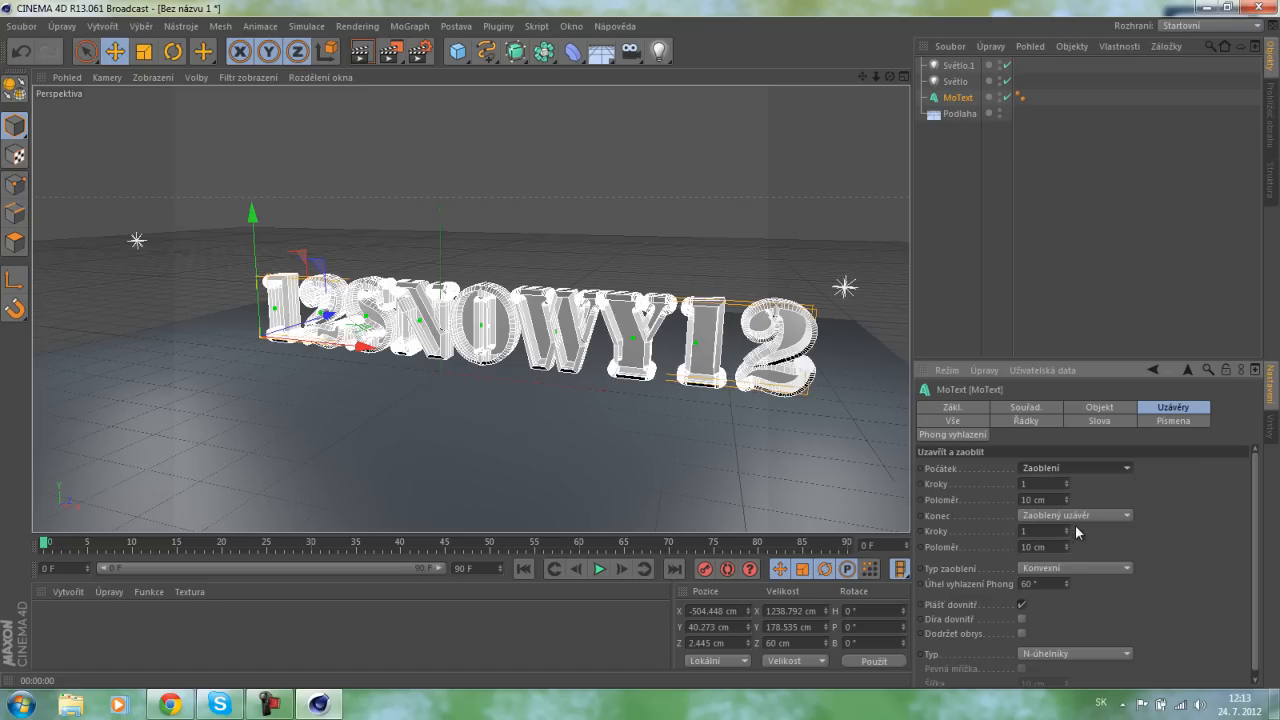
click(1068, 516)
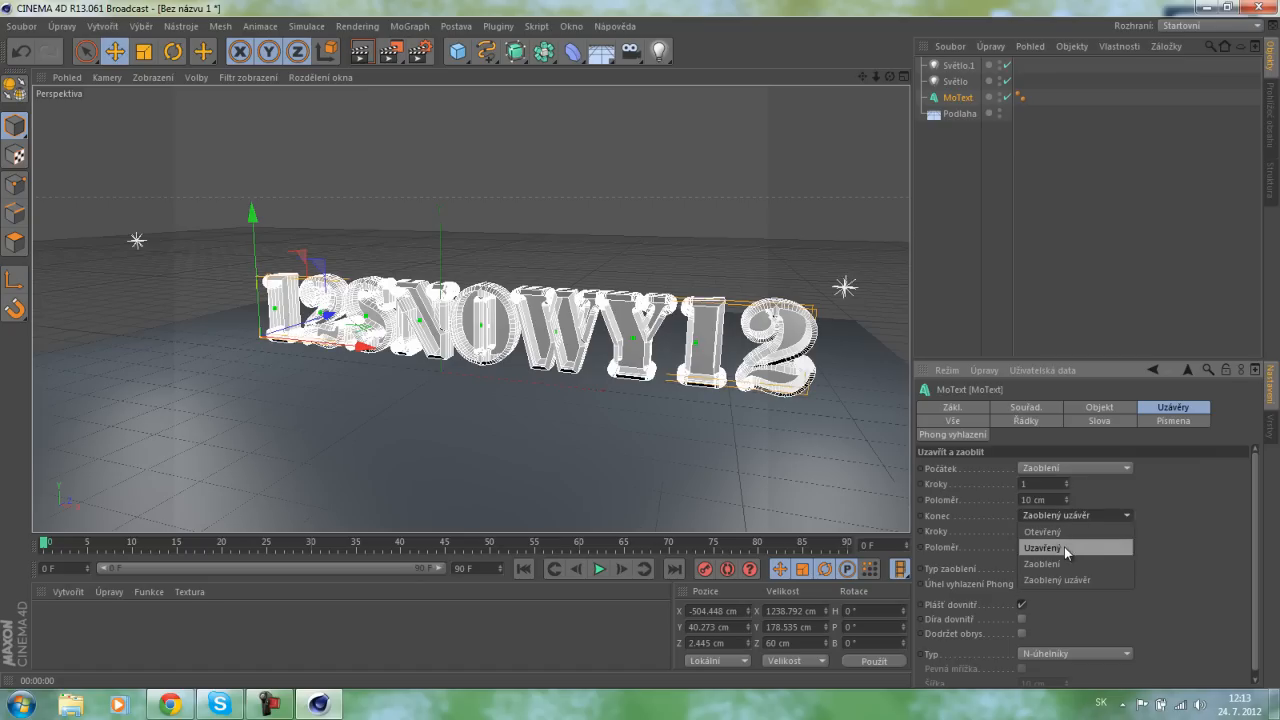
click(1065, 562)
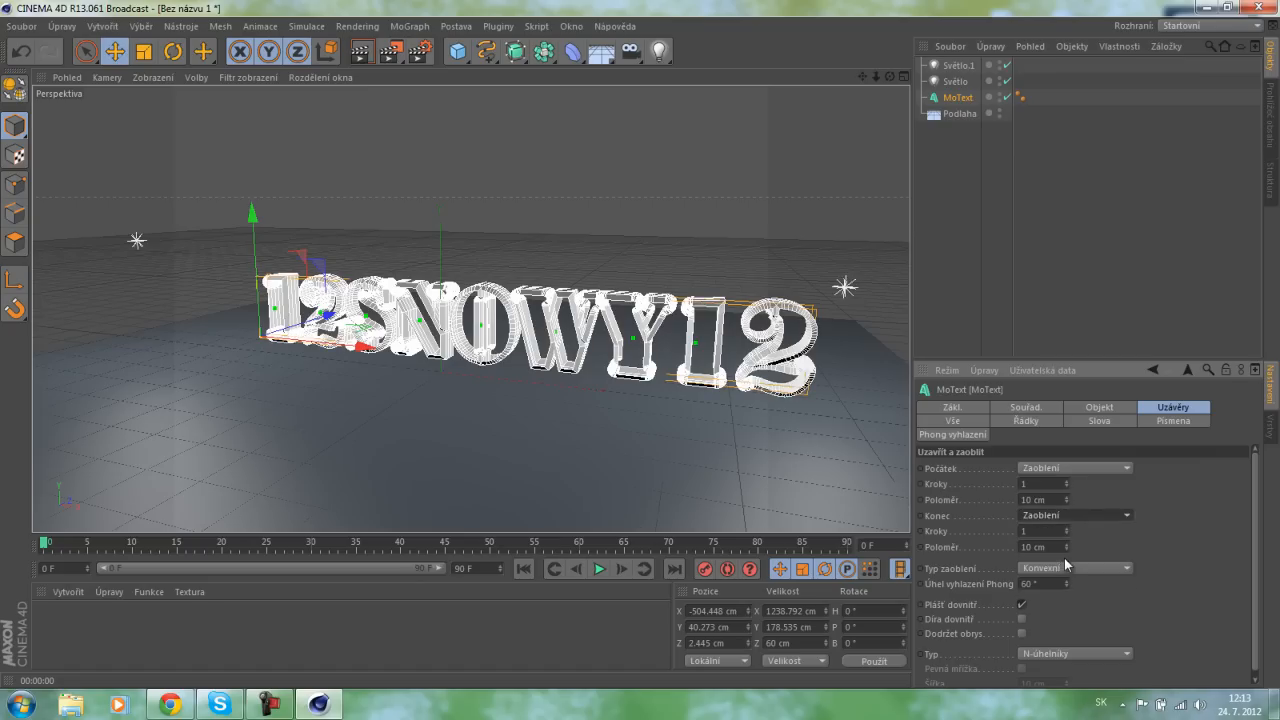
click(360, 61)
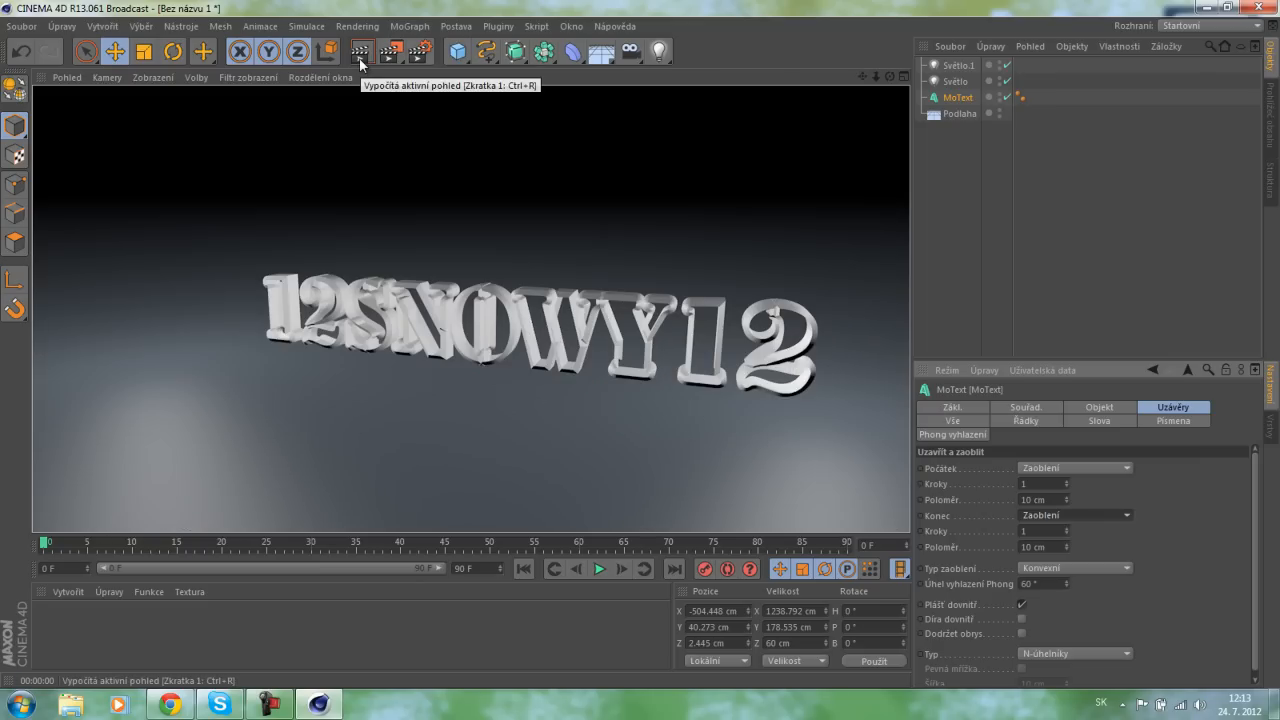
click(185, 230)
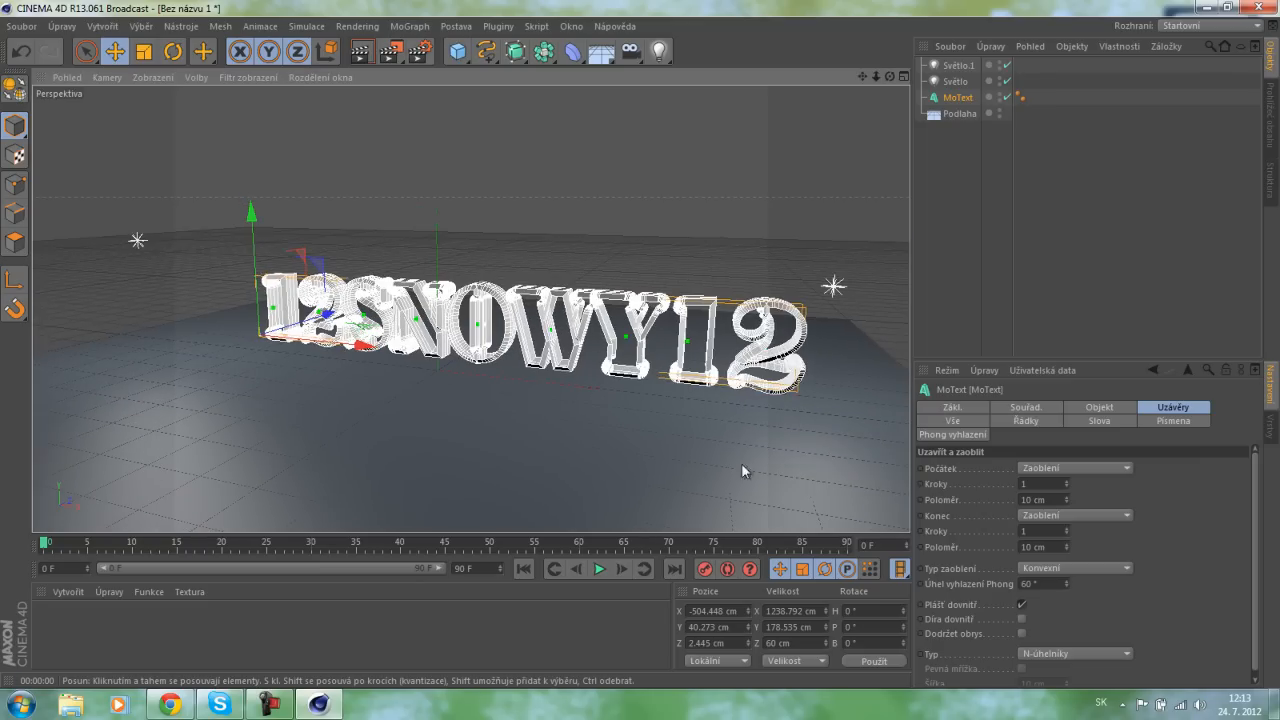
Return both the end and start caps of the text to Zaoblený uzávěr.
click(1070, 515)
click(1073, 576)
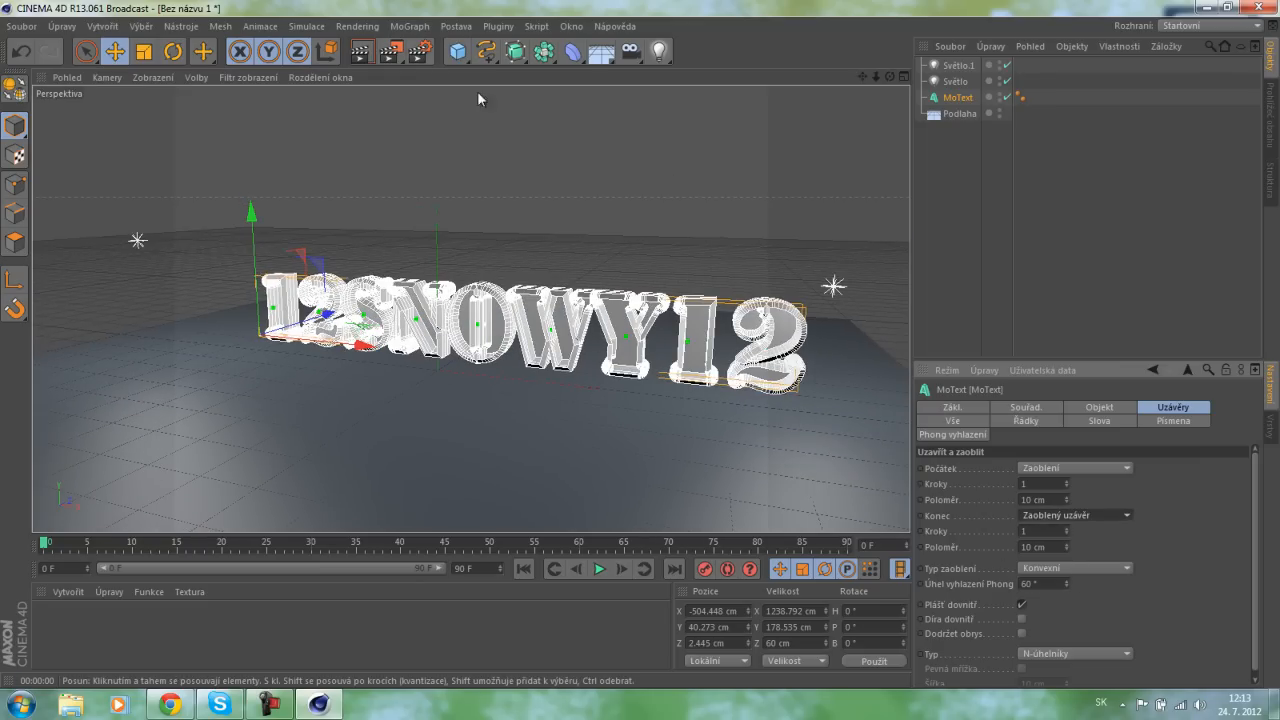
click(1075, 467)
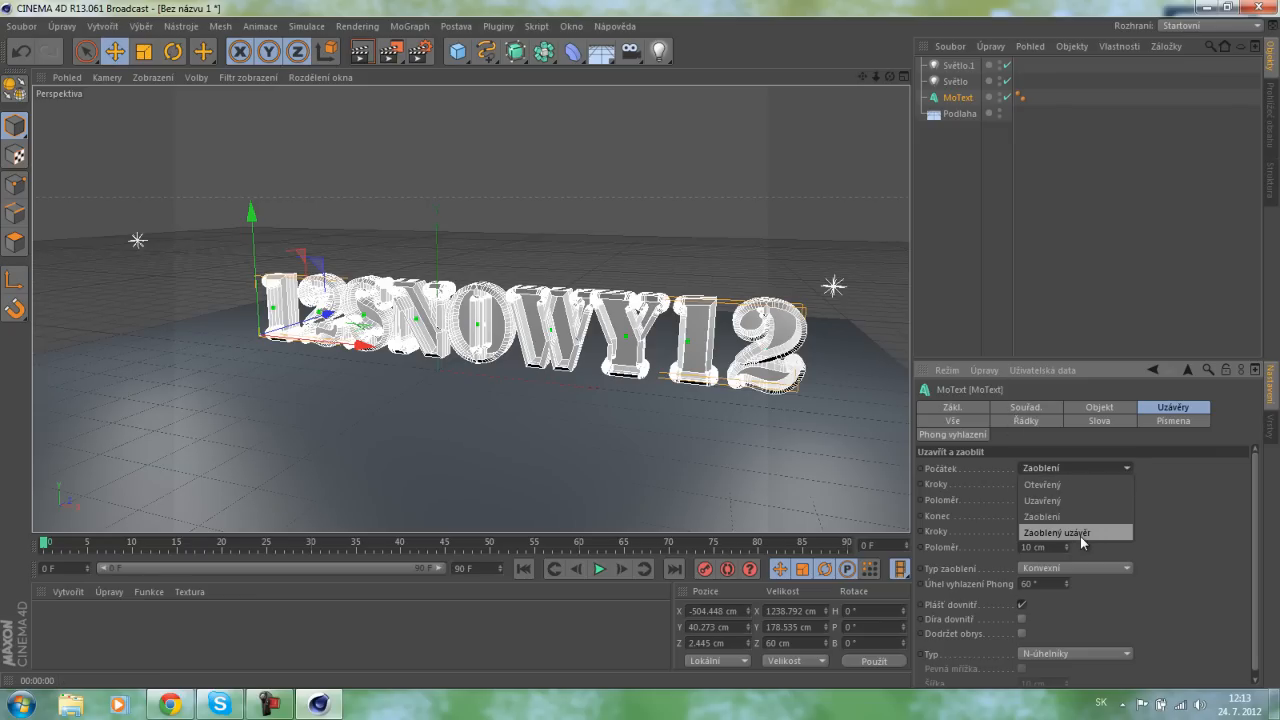
click(1080, 536)
Set both the start and end caps of the text to Uzavřený (closed) and render a preview.
click(1060, 467)
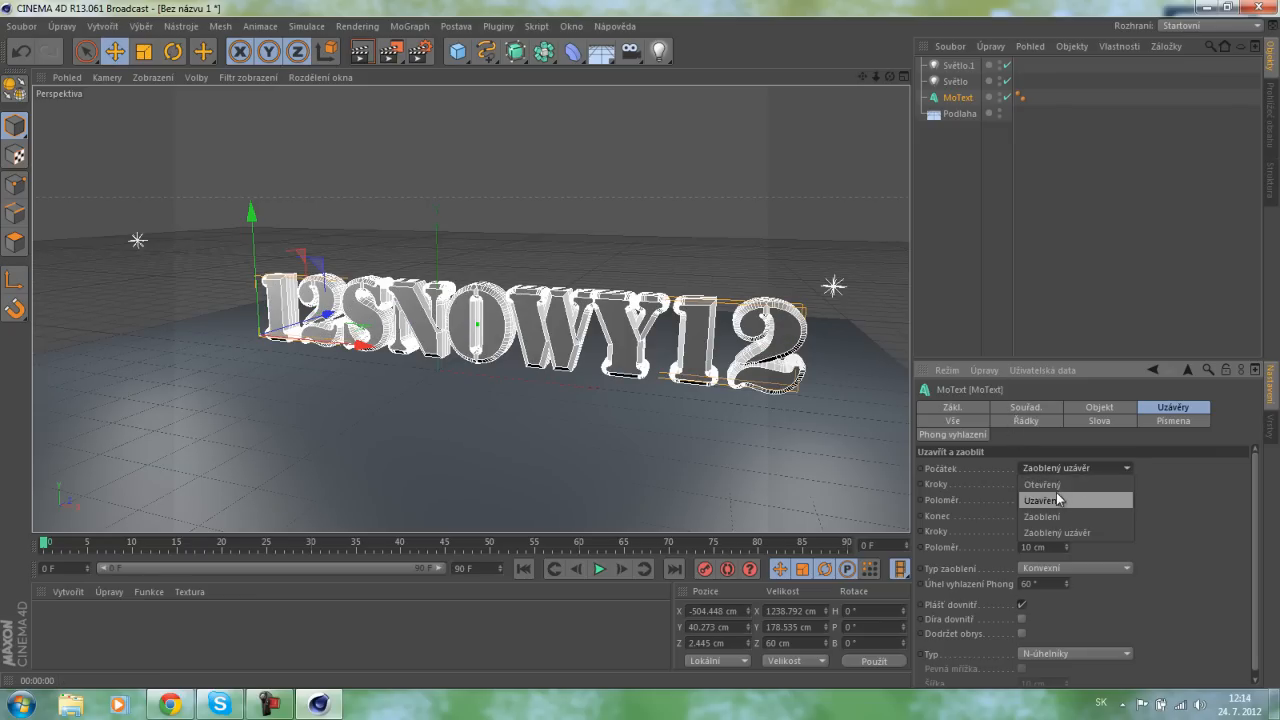
click(1056, 492)
click(1069, 564)
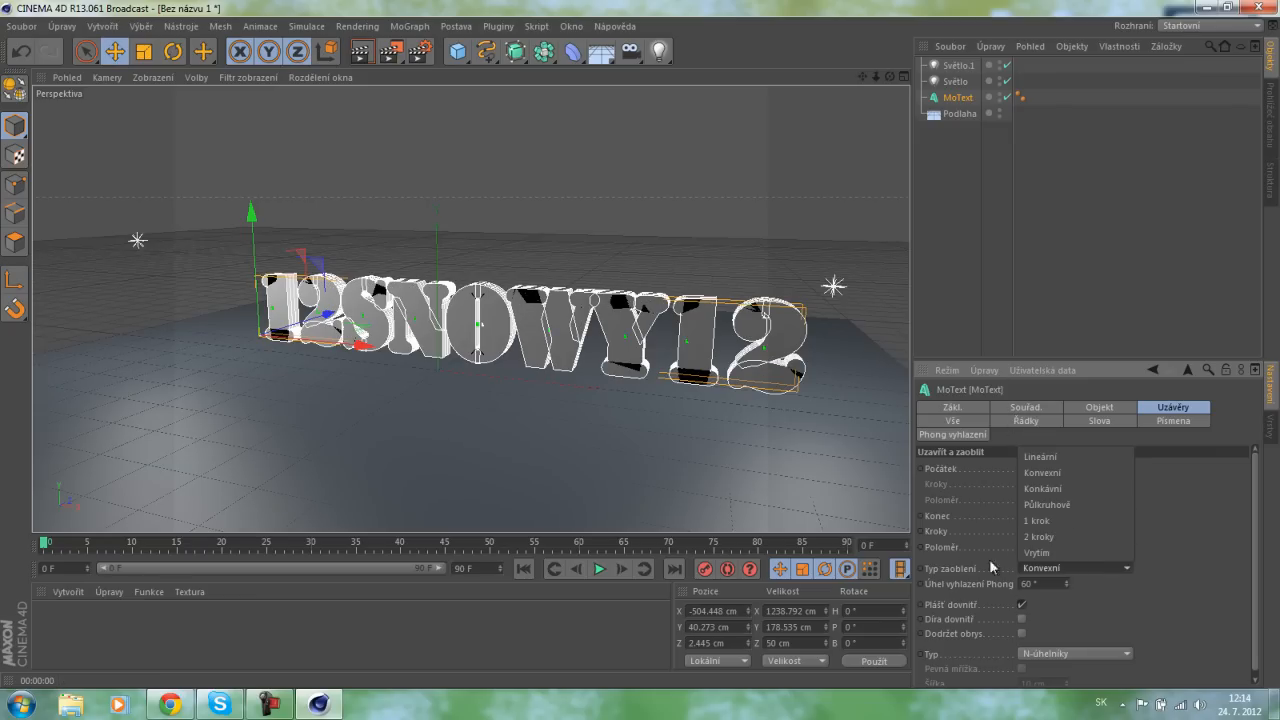
click(1080, 515)
click(1067, 549)
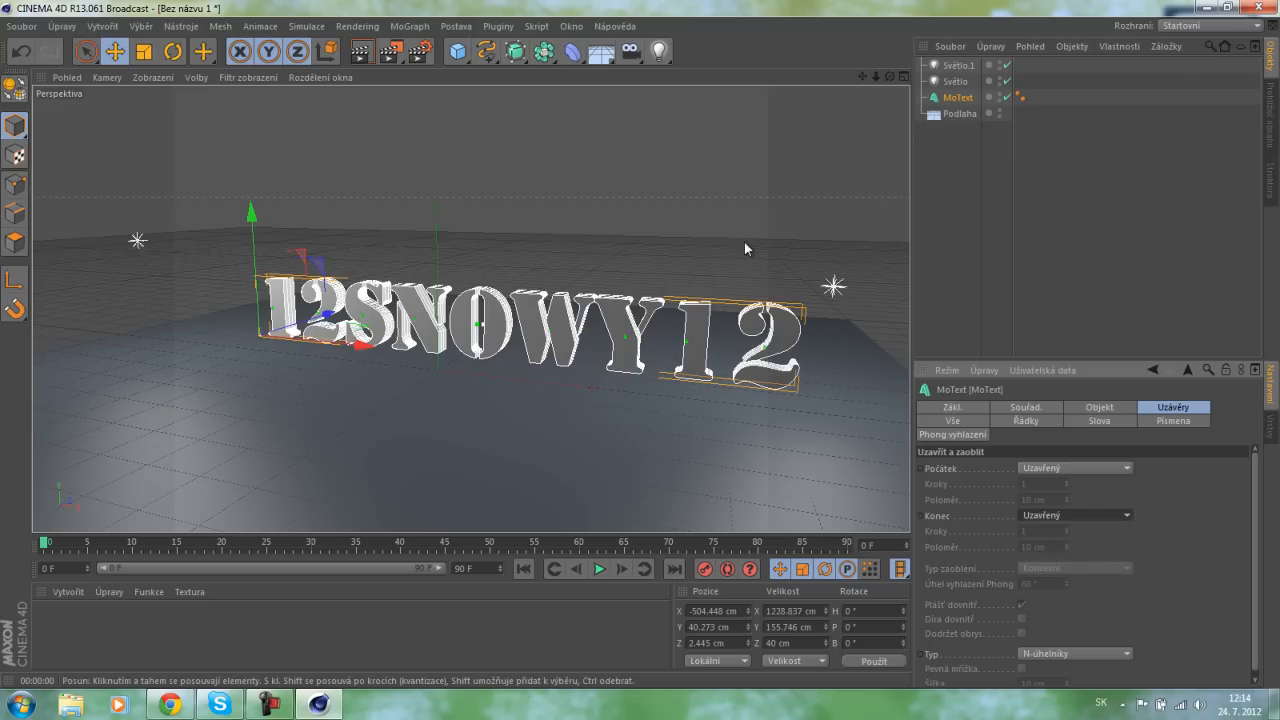
click(363, 51)
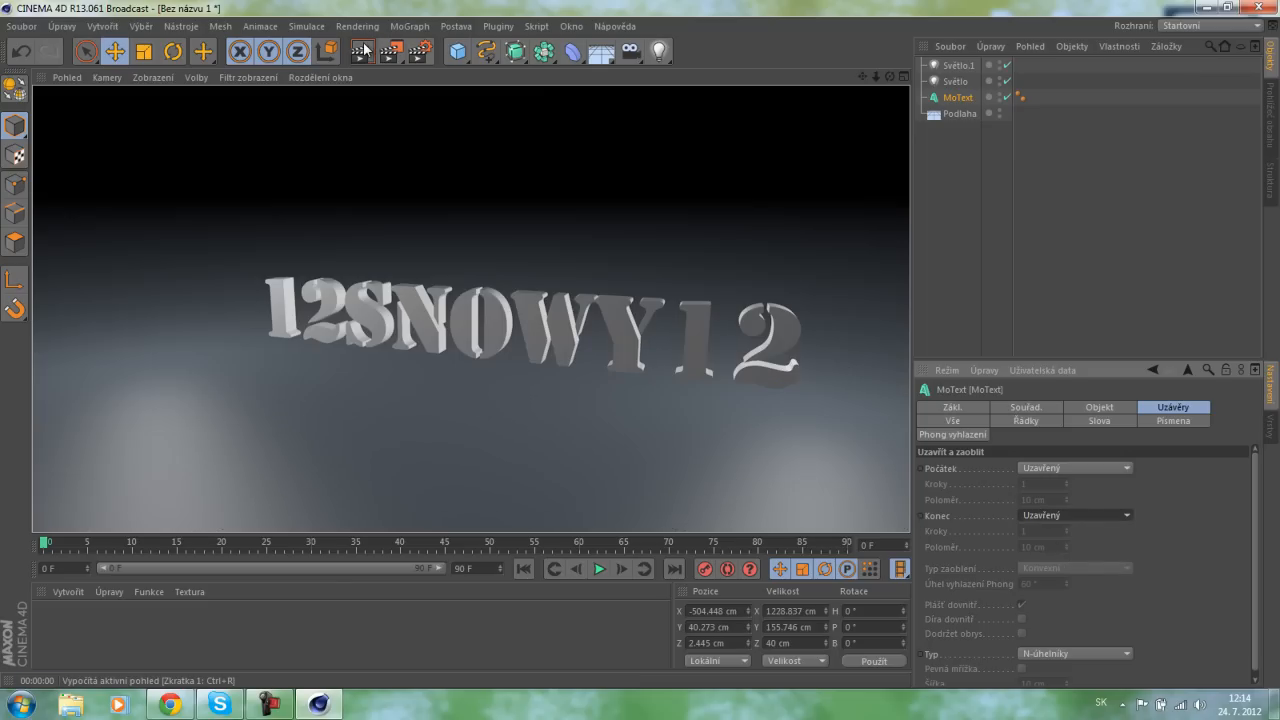
click(657, 364)
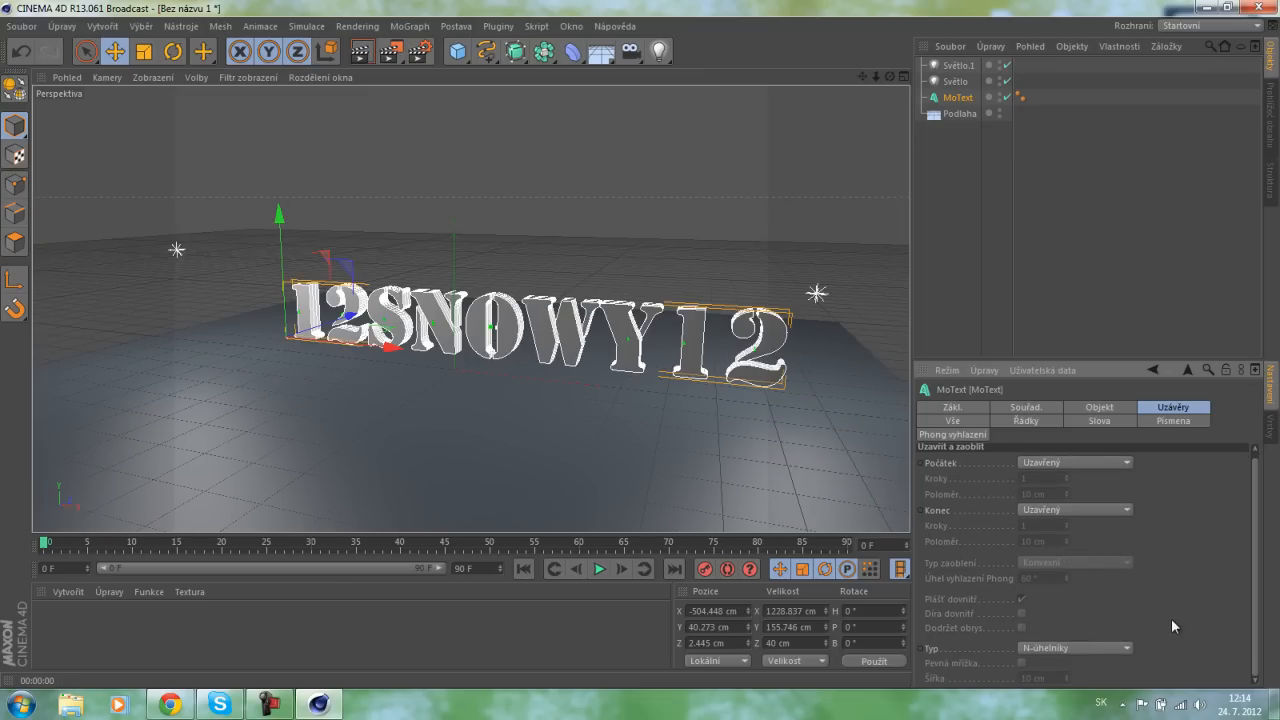
Try Čtyřúhelníky (quadrangles) as the polygon type of the text's caps.
click(1124, 650)
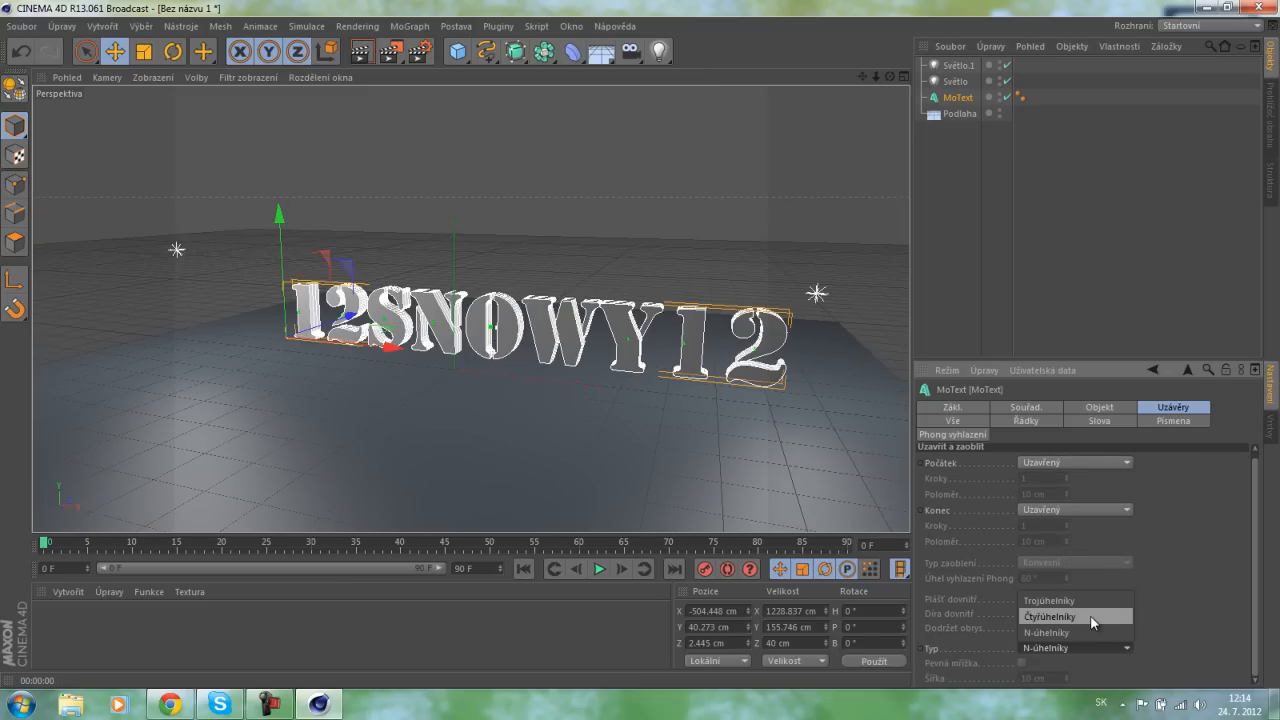
click(1090, 615)
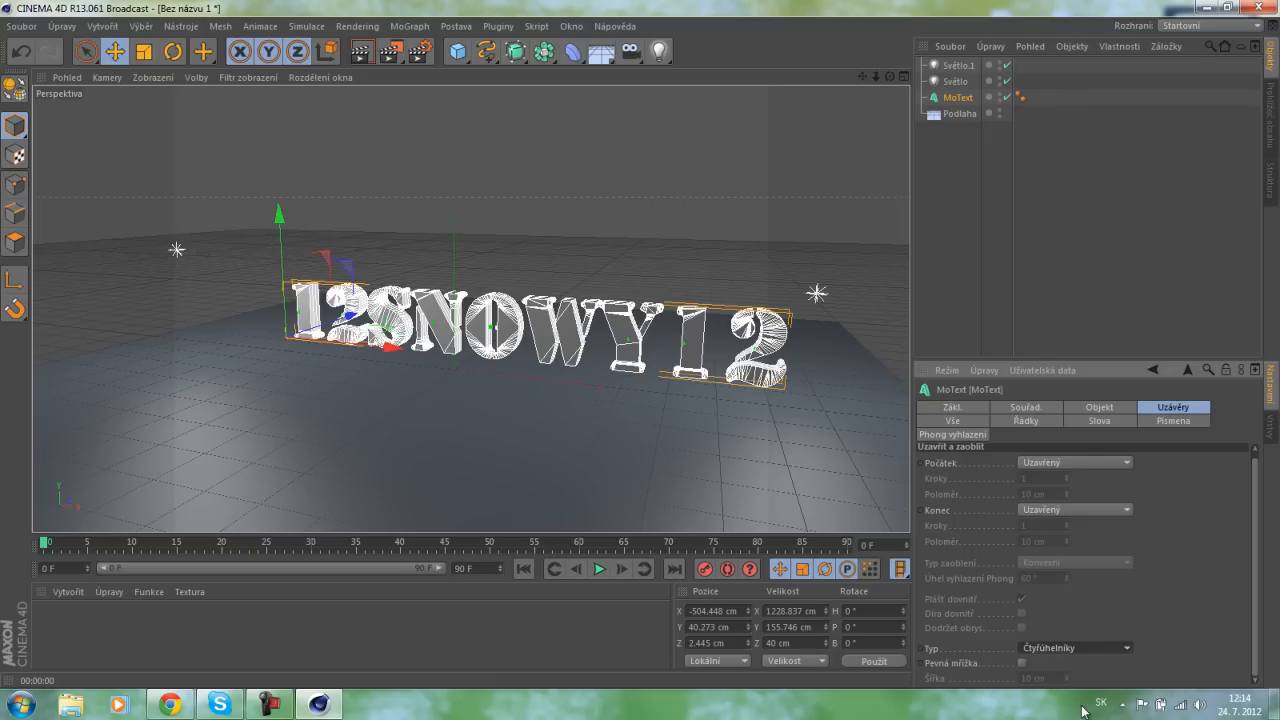
Look through the text's coordinate, basic, line and object settings, ending back at the cap settings.
click(1068, 410)
click(1013, 408)
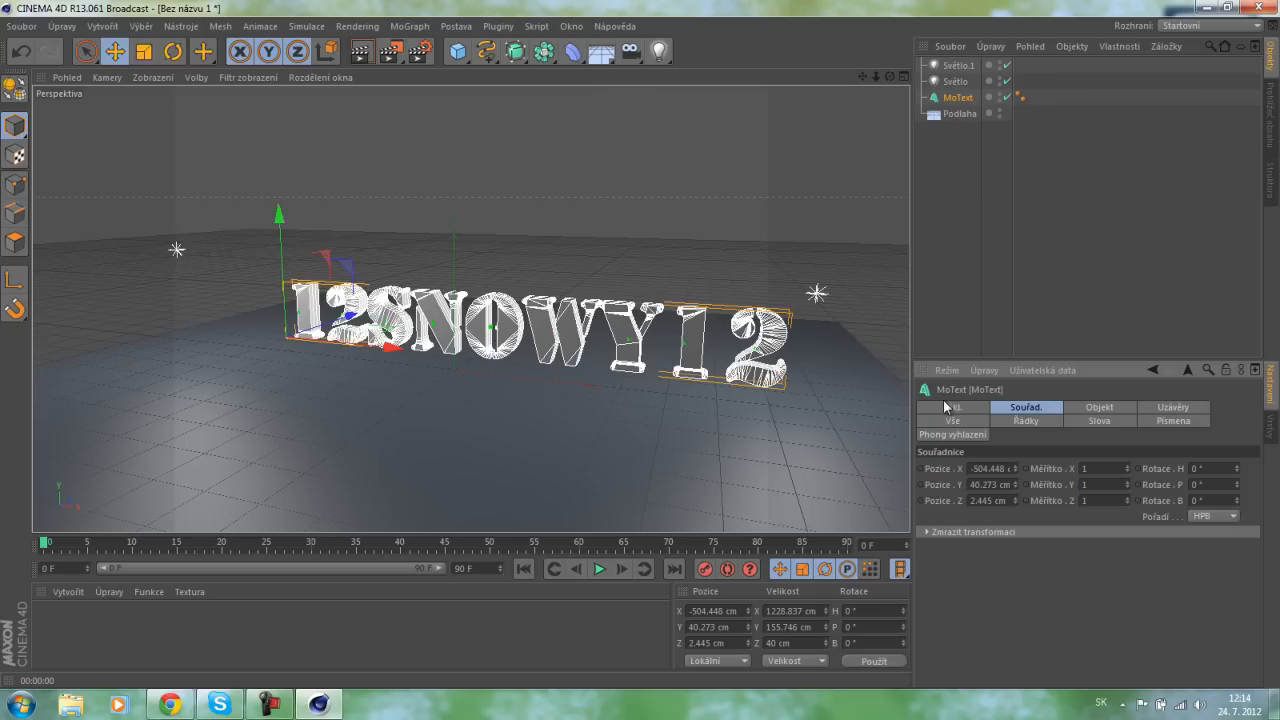
click(944, 405)
click(1028, 421)
click(1097, 410)
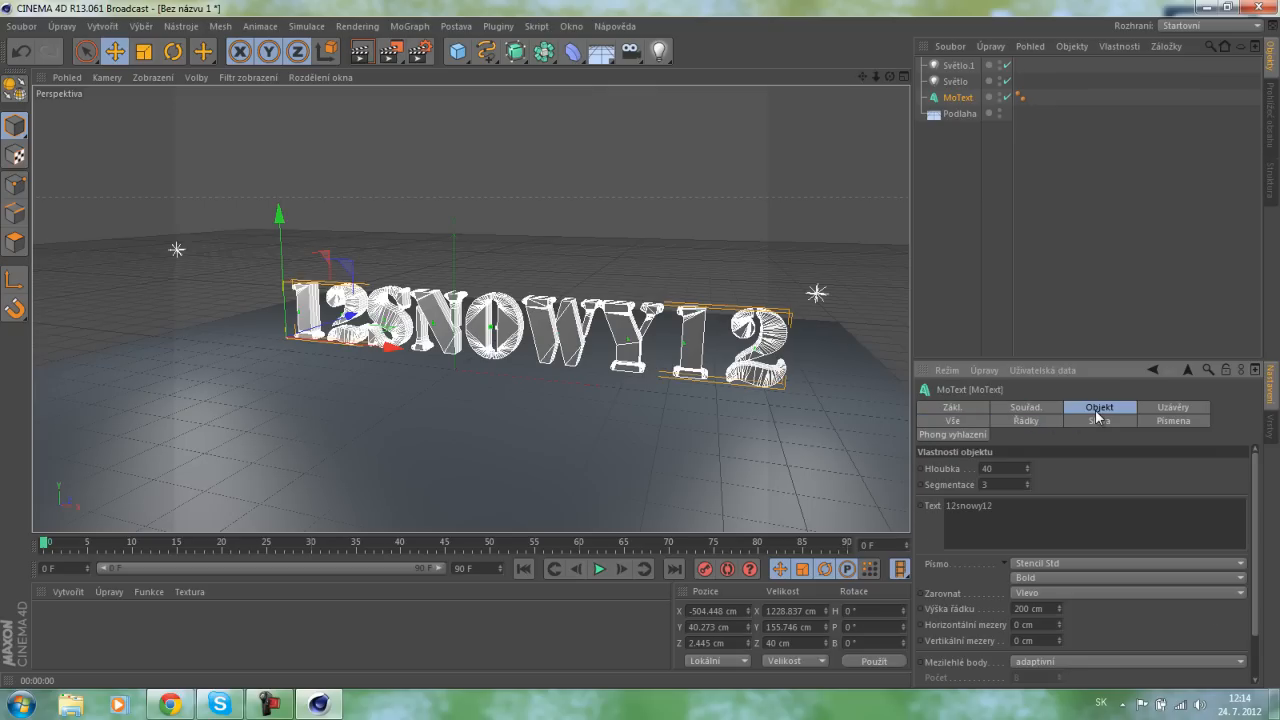
click(1173, 410)
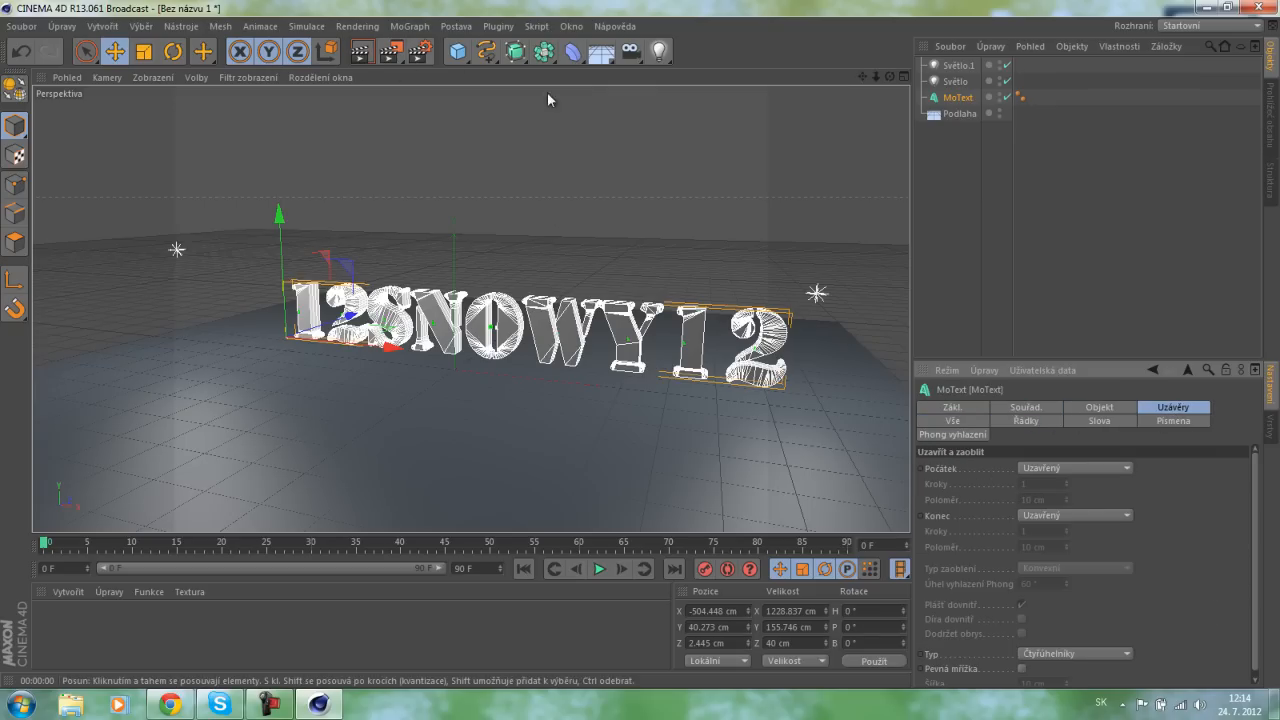
Render a preview of the quadrangle caps and return their type to N-úhelníky.
click(366, 61)
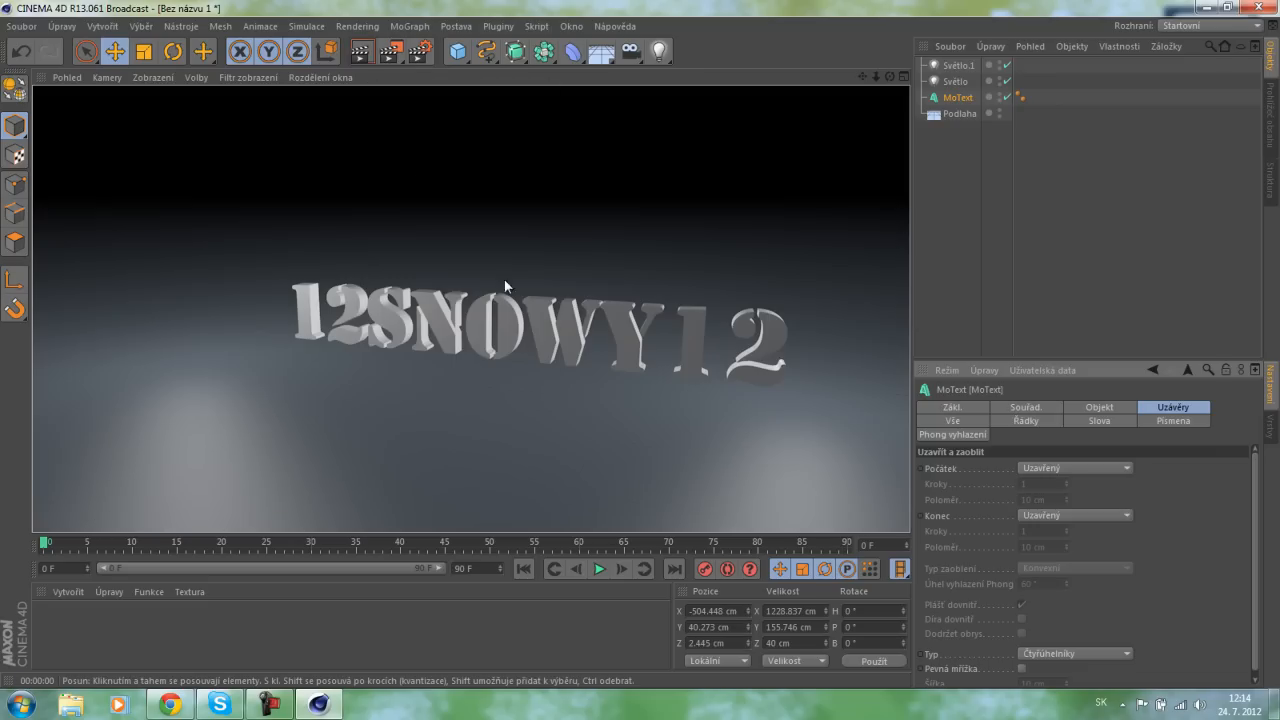
scroll(419, 167, down, 2)
scroll(419, 167, up, 1)
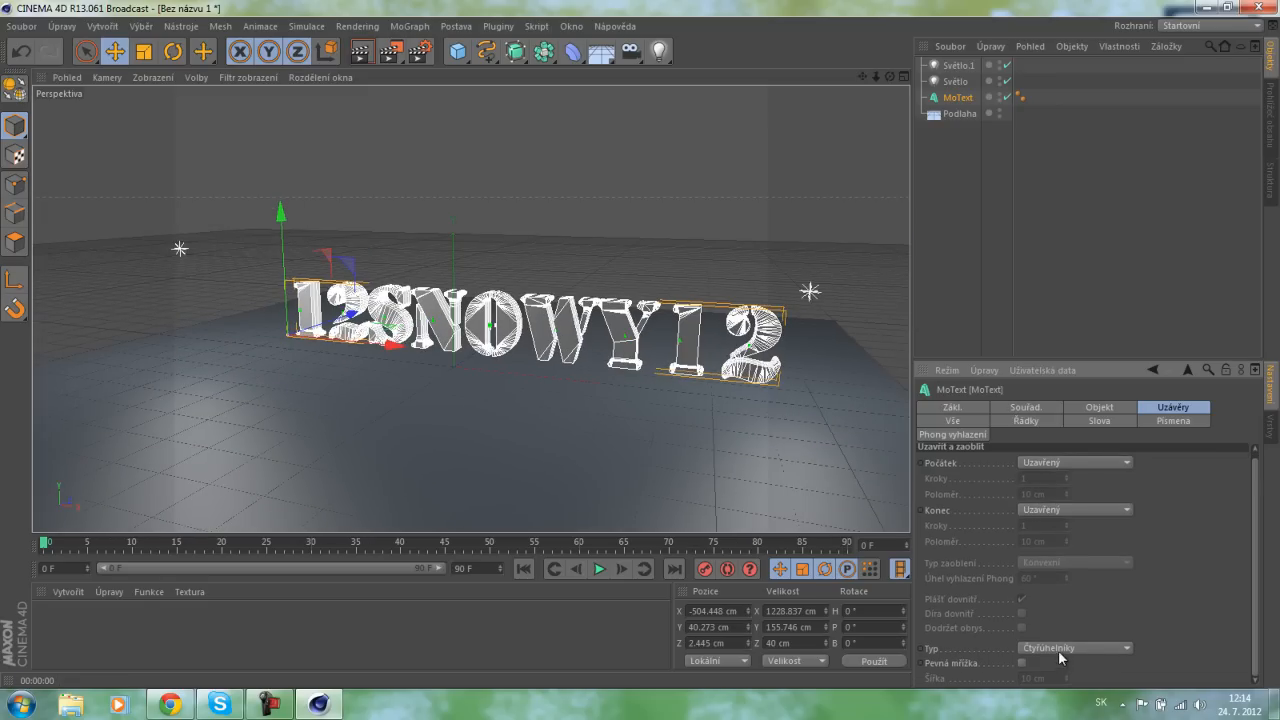
click(1058, 650)
click(1063, 636)
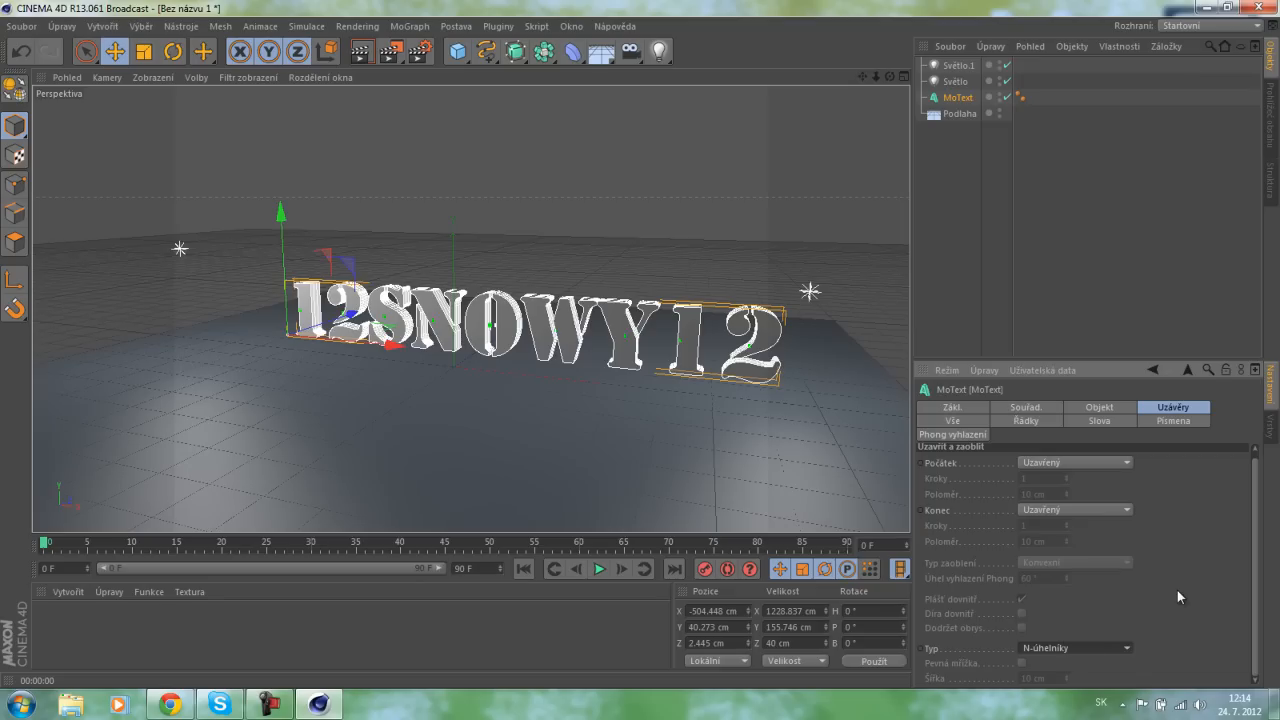
Examine the text's effect settings for letters, words, lines and the whole text, plus its Phong smoothing options.
click(1172, 421)
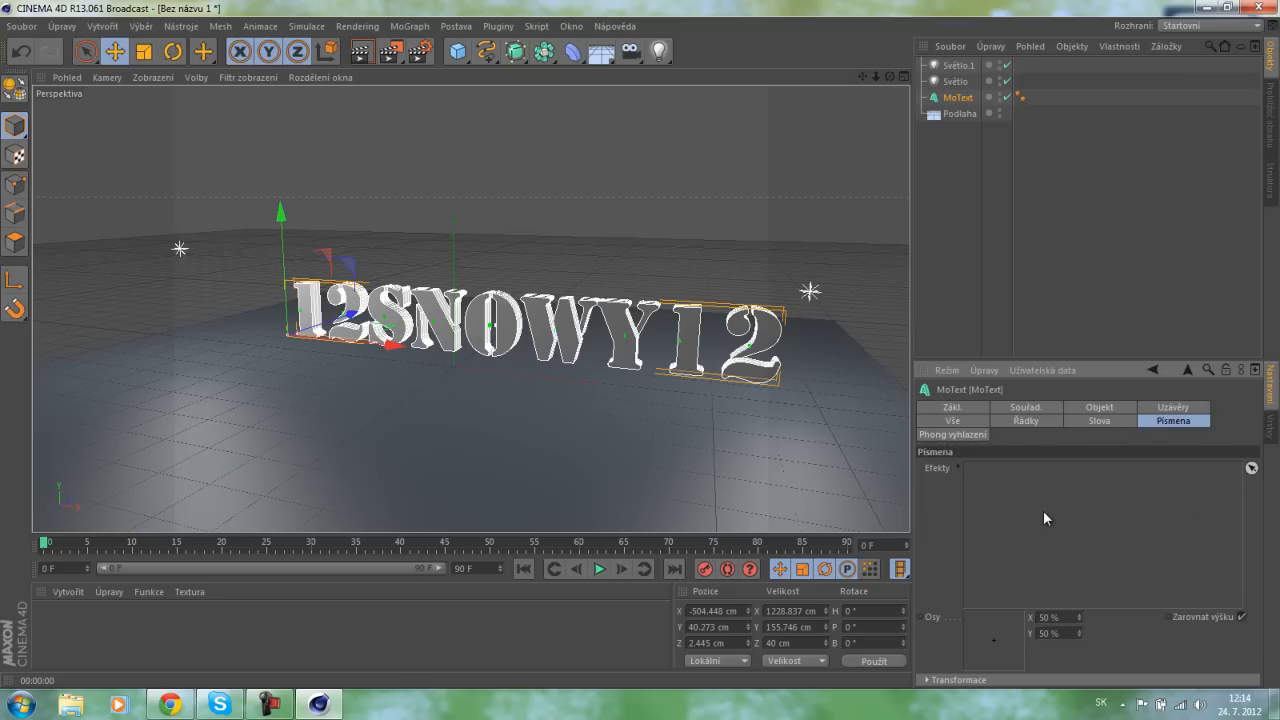
click(1097, 422)
click(1046, 420)
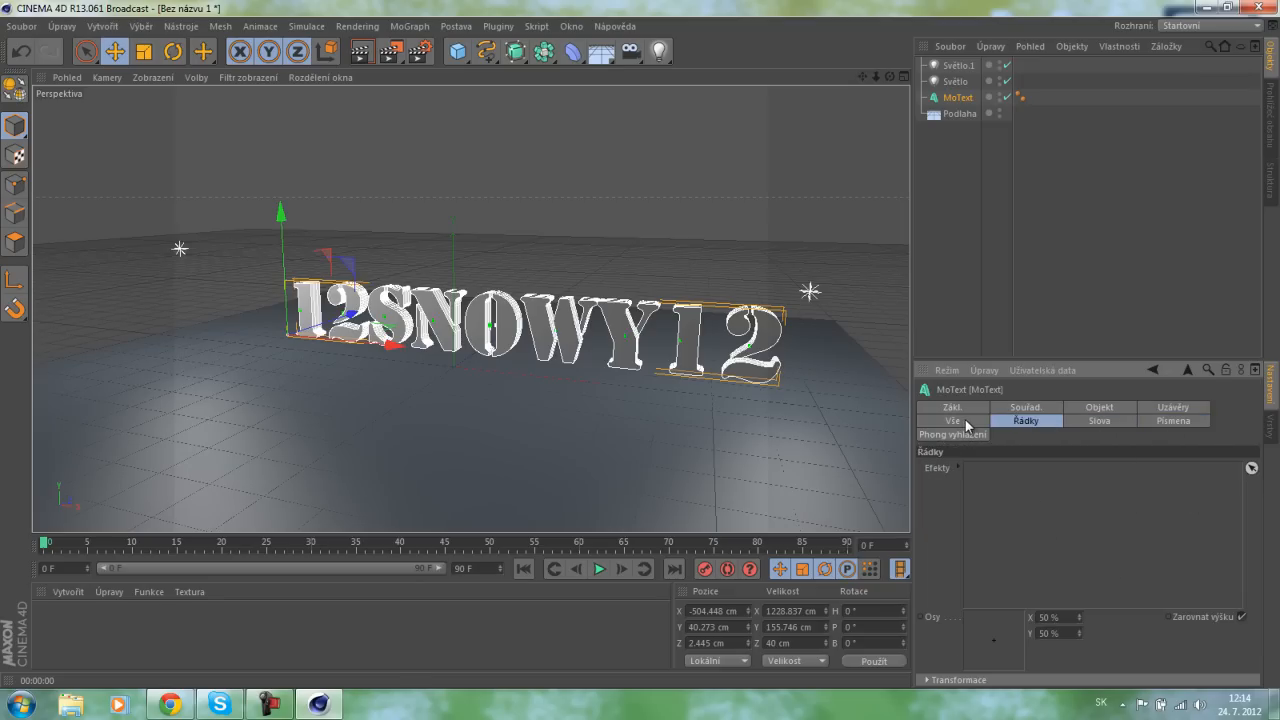
click(960, 421)
click(957, 436)
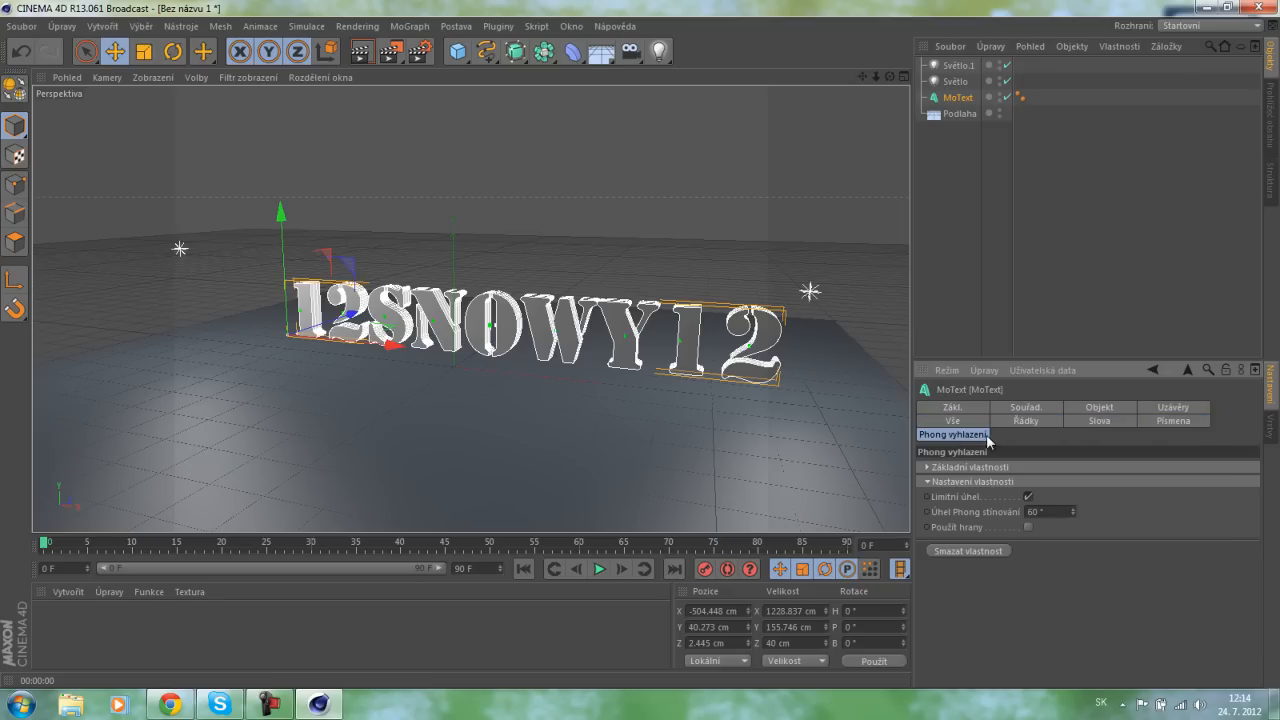
Create a new material and set its colour to blue with R 0, G 21, B 255.
click(965, 411)
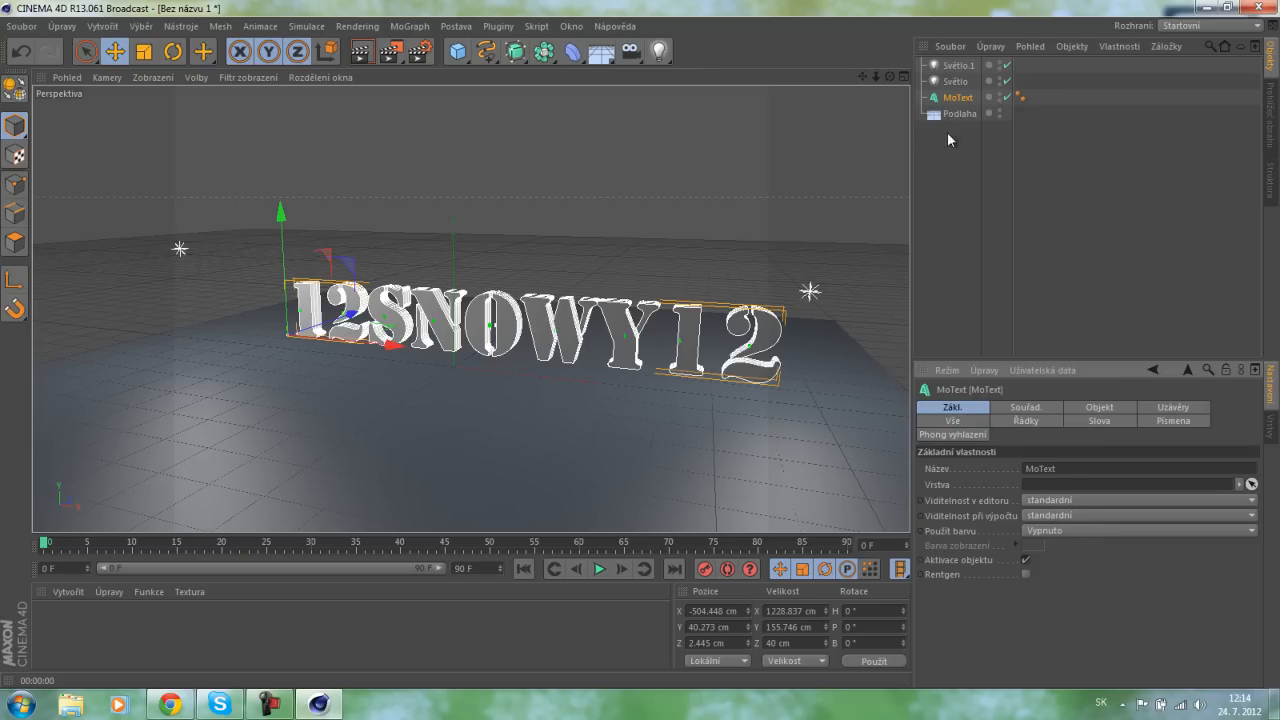
click(214, 623)
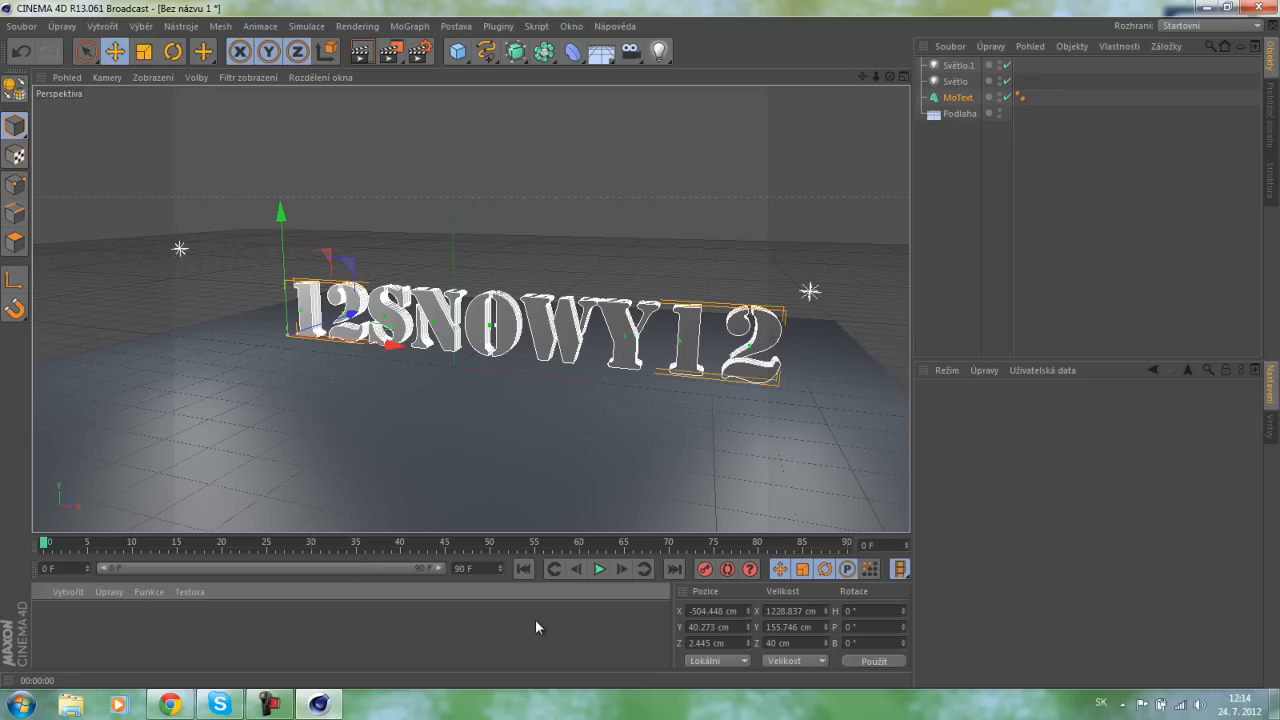
double_click(191, 633)
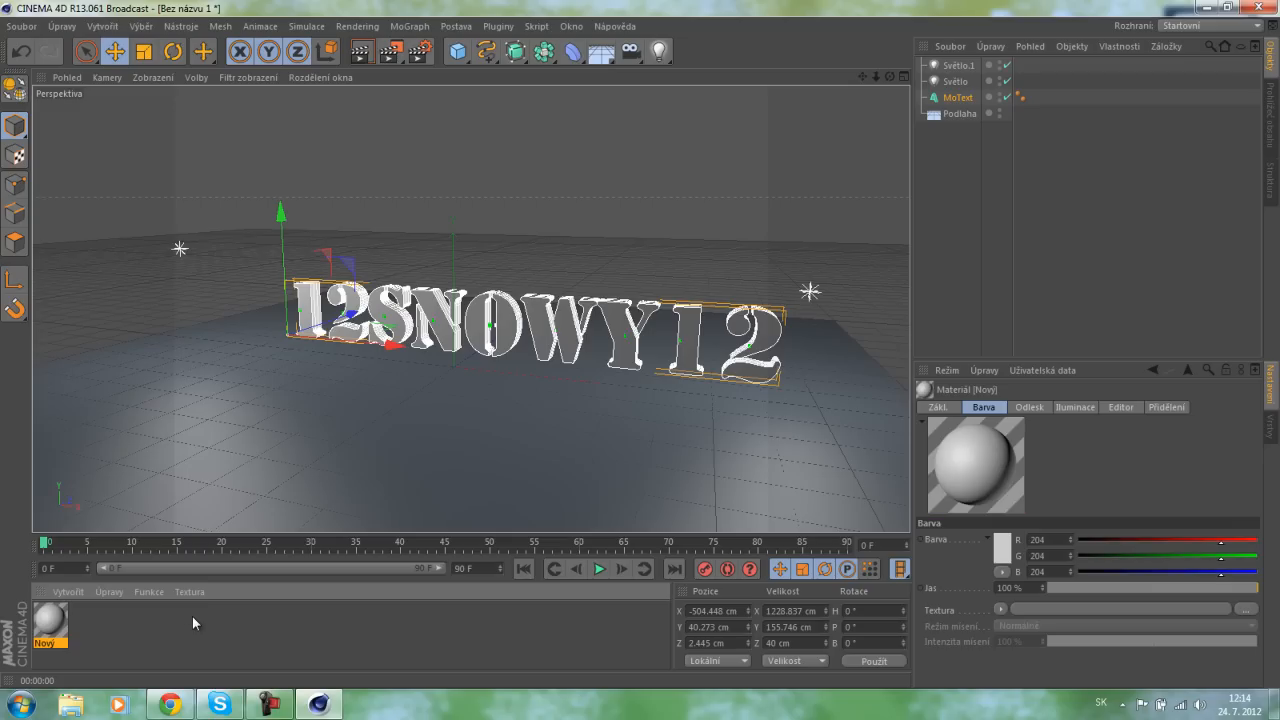
click(192, 617)
double_click(55, 624)
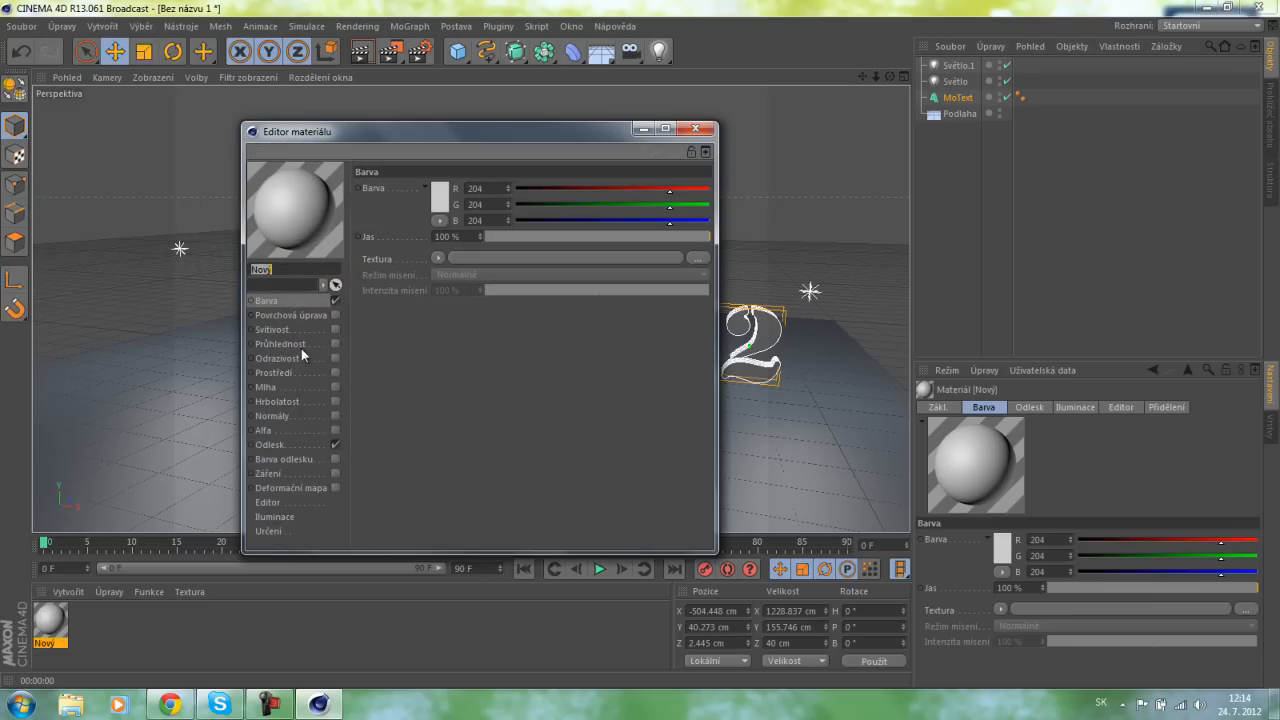
click(440, 198)
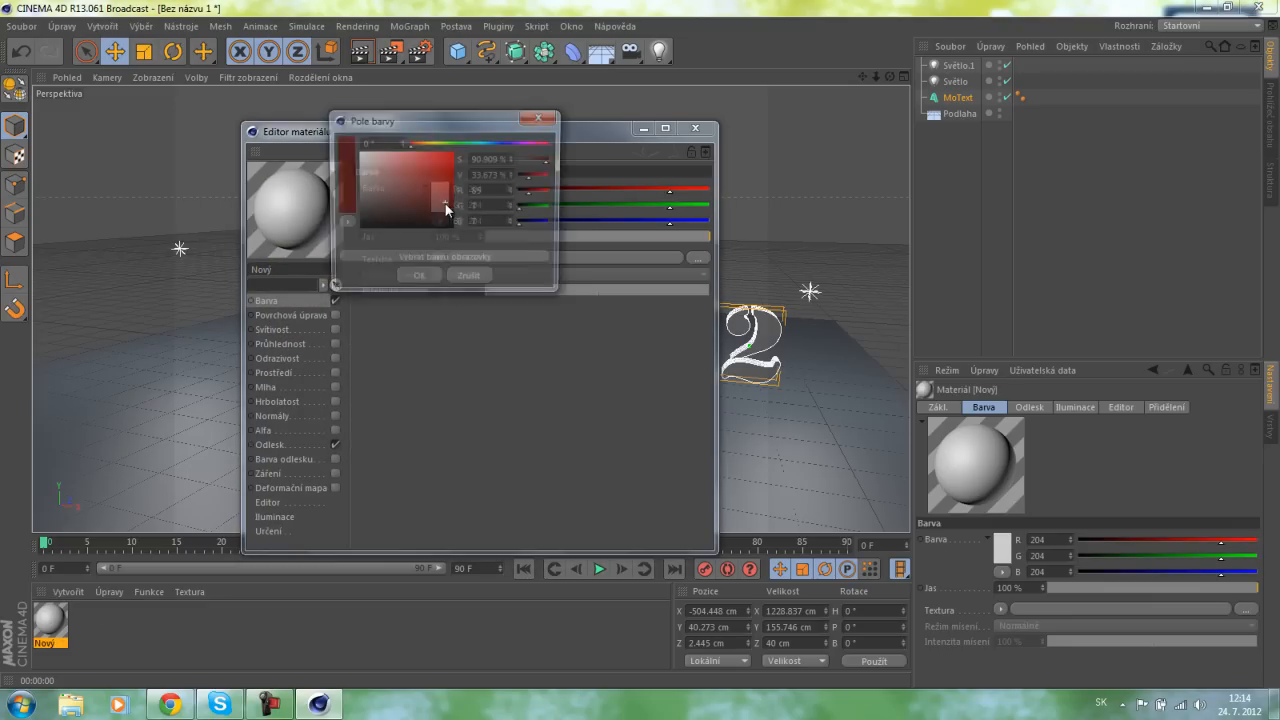
drag(459, 105, 502, 162)
click(418, 279)
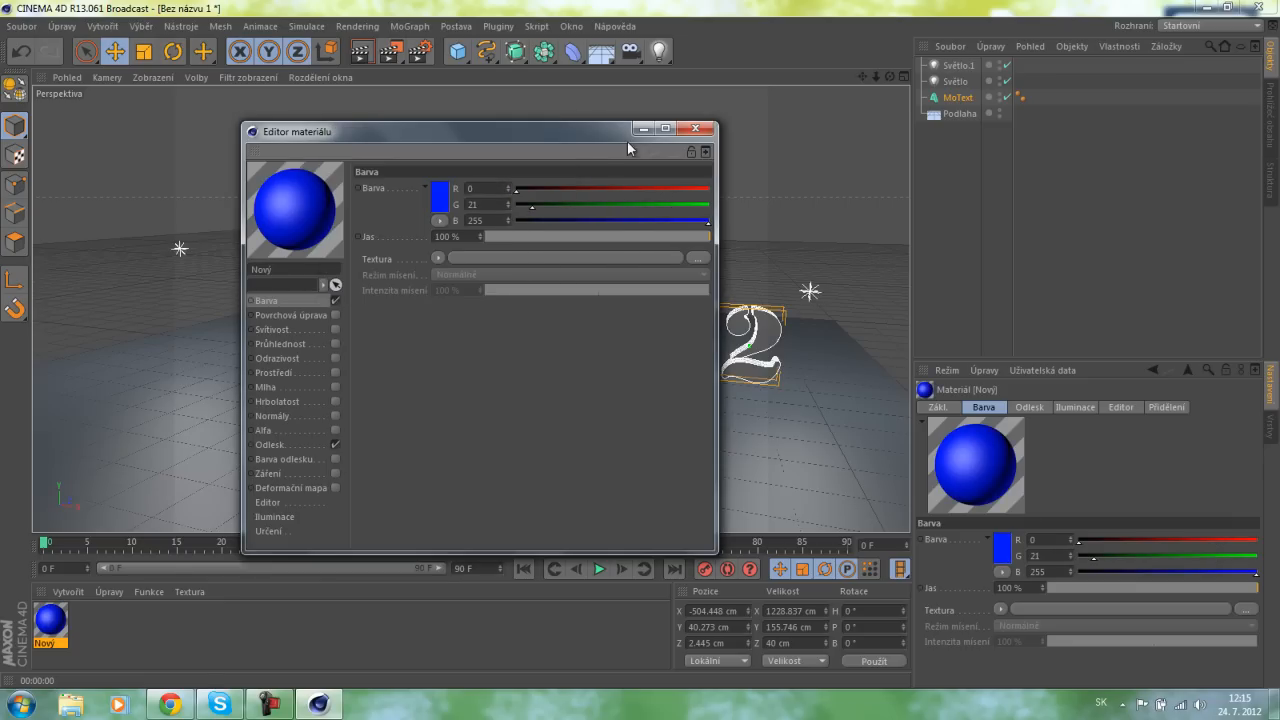
Enable the blue material's Svítivost (luminance) channel and set its colour to R 29, G 0, B 255.
click(306, 318)
click(290, 330)
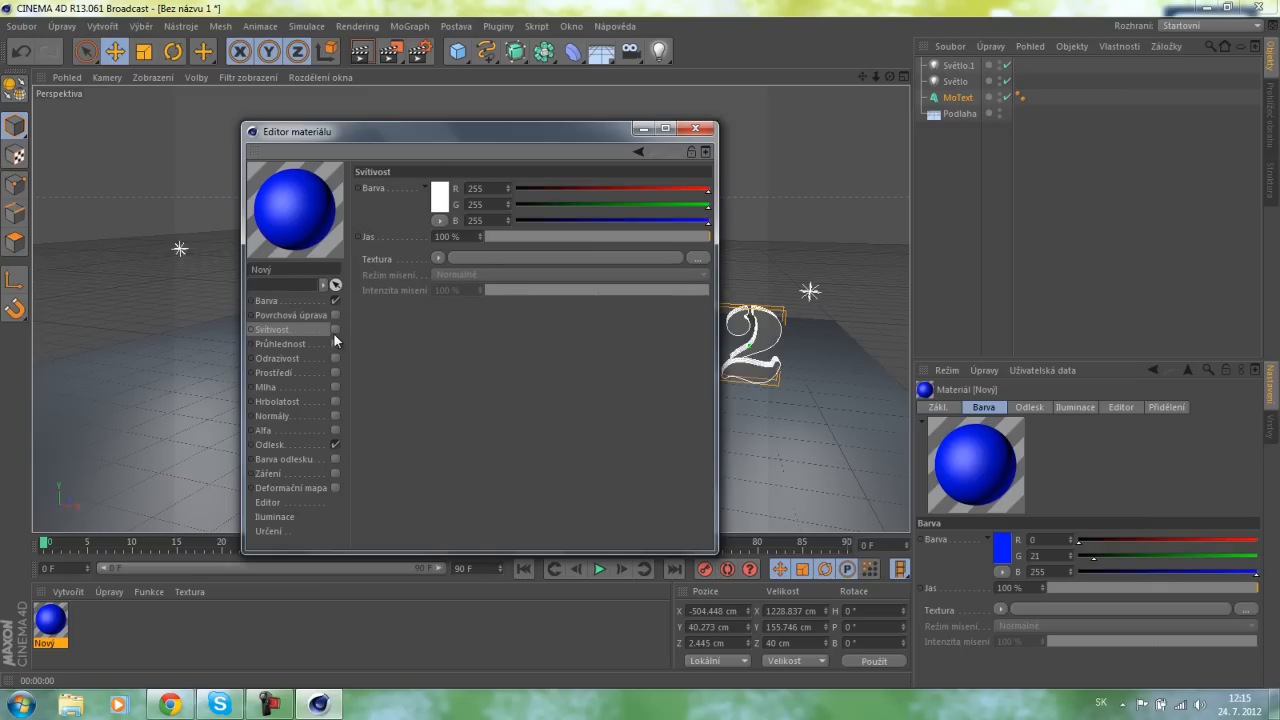
click(335, 330)
click(335, 330)
click(335, 330)
click(440, 200)
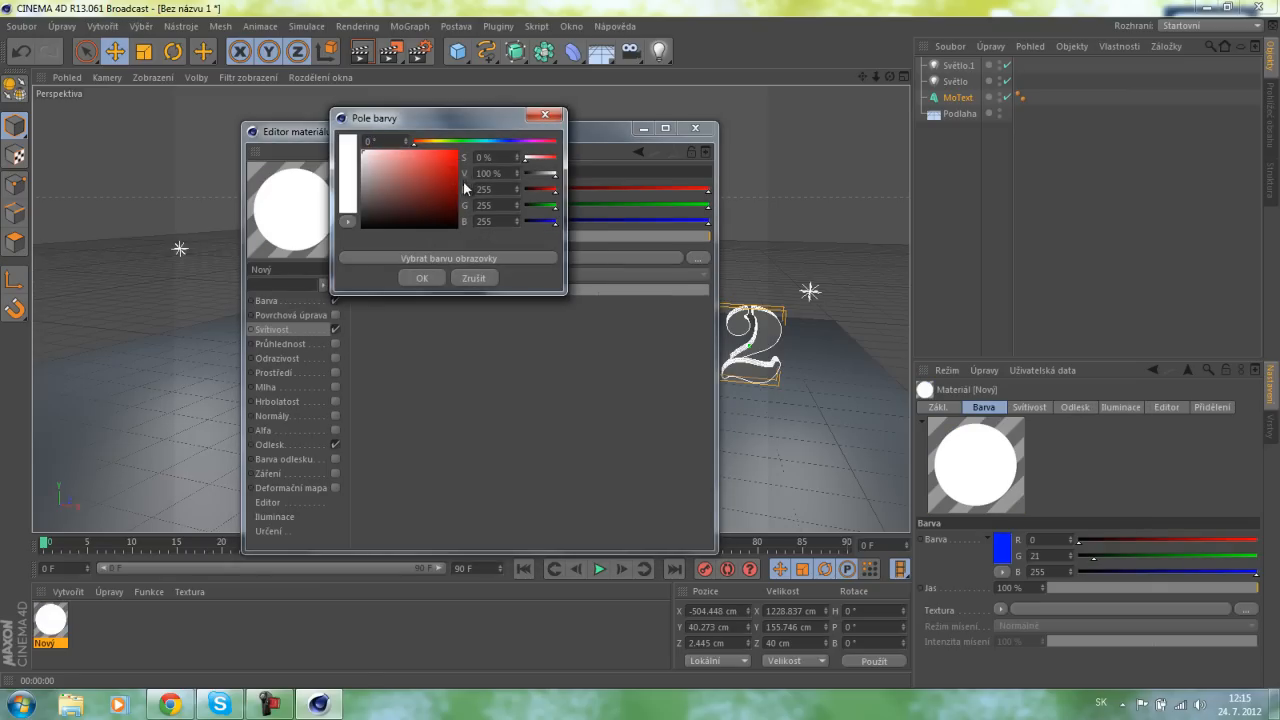
mouse_move(497, 141)
mouse_down()
mouse_move(511, 142)
mouse_move(484, 143)
mouse_up()
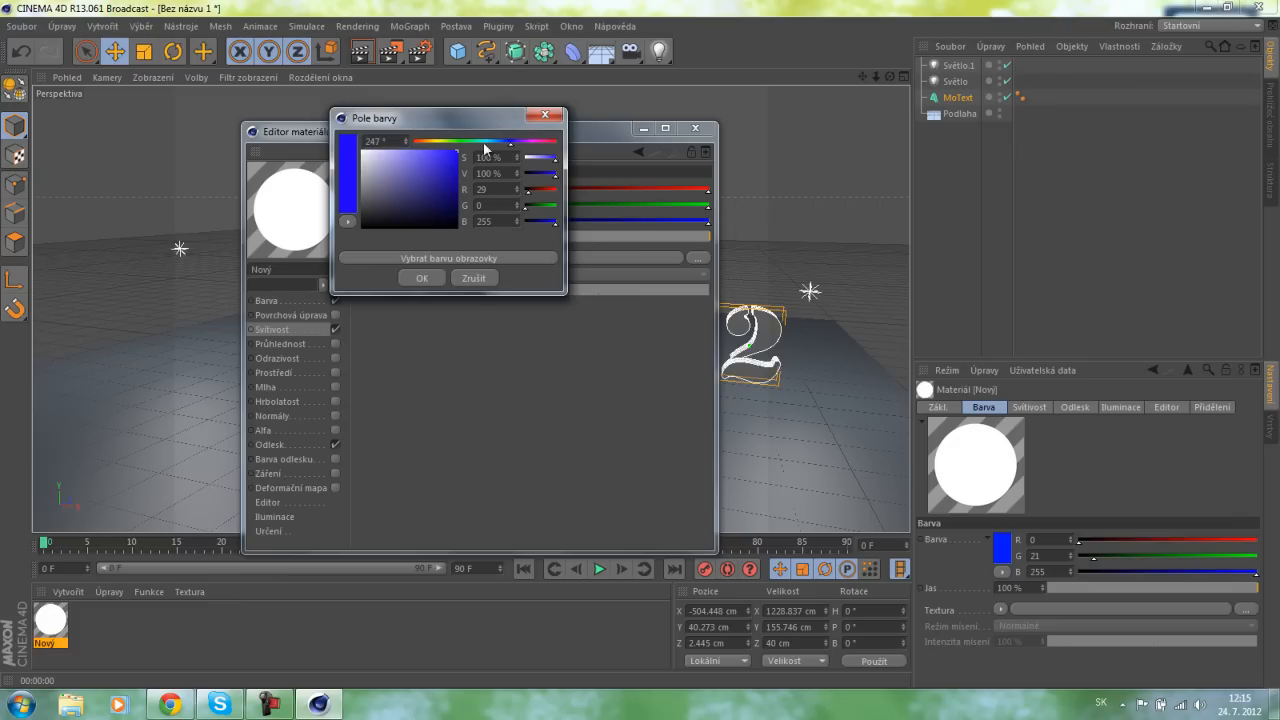
click(418, 278)
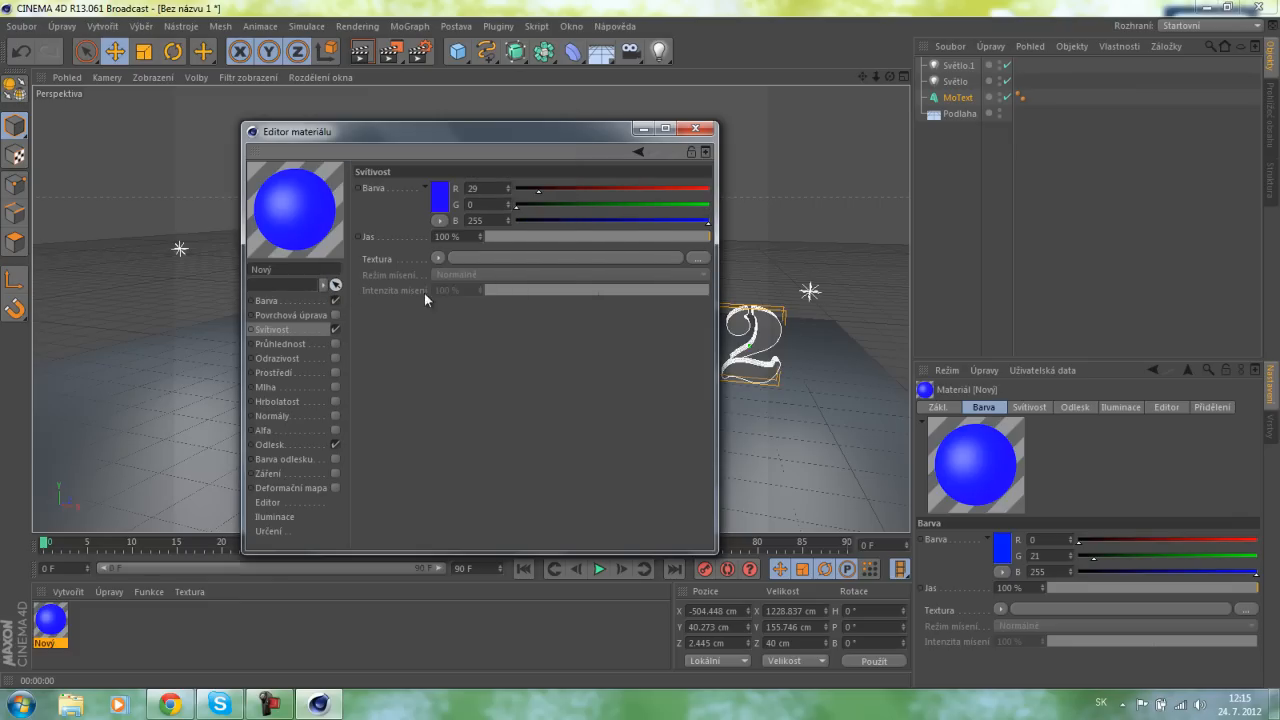
Try the Odrazivost (reflectance) channel on the blue material and switch it off again.
click(310, 358)
click(335, 358)
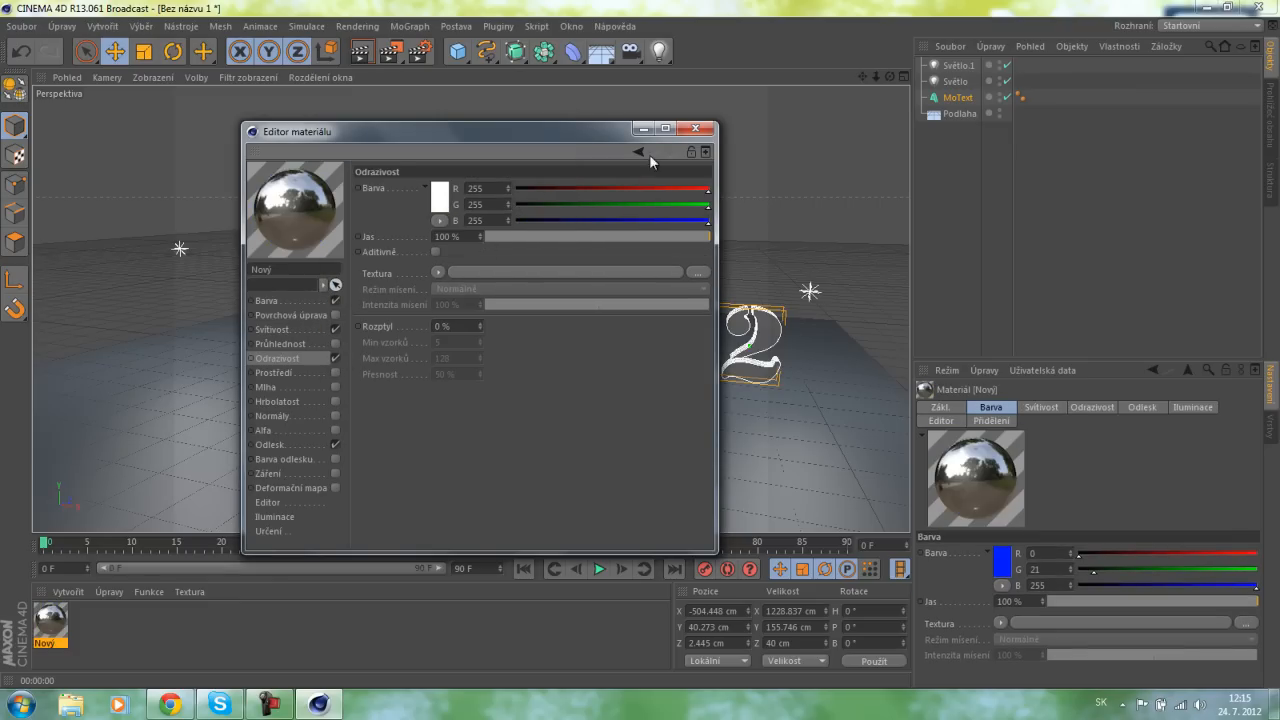
click(335, 358)
Set the brightness of the blue material's Svítivost channel to 300 % and close the material editor.
click(283, 329)
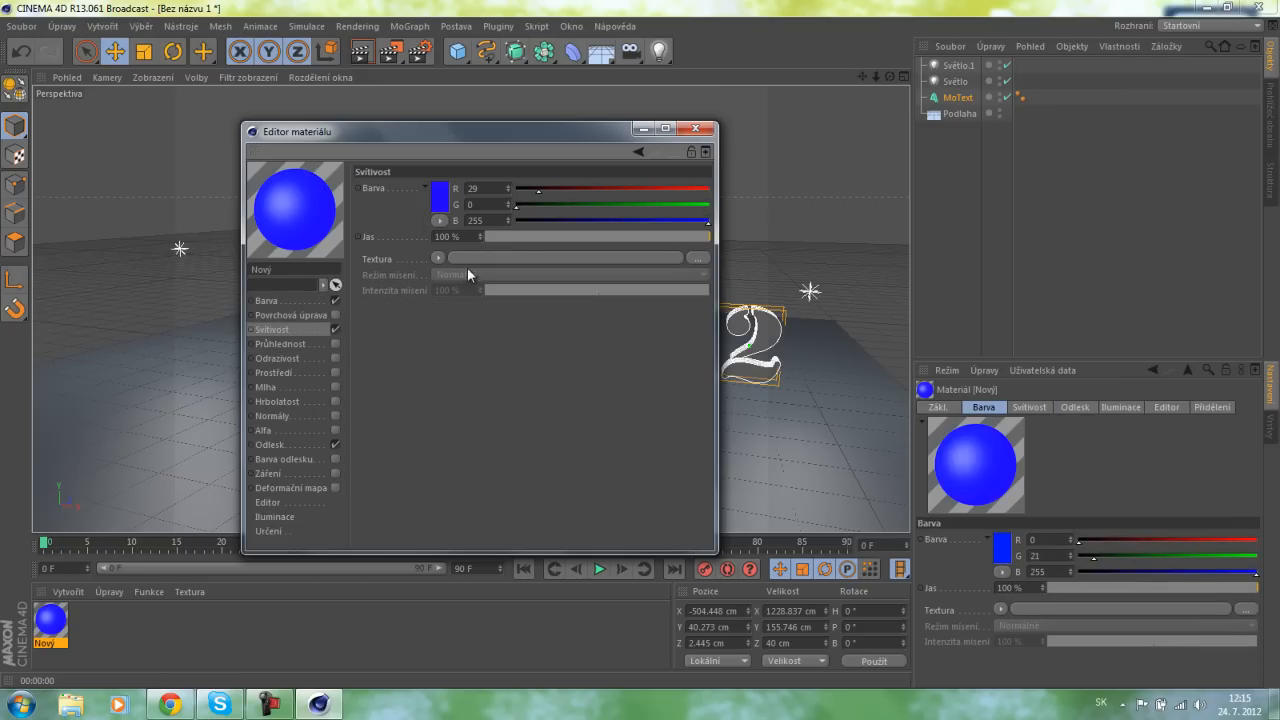
double_click(458, 236)
text(300)
key(Return)
click(695, 128)
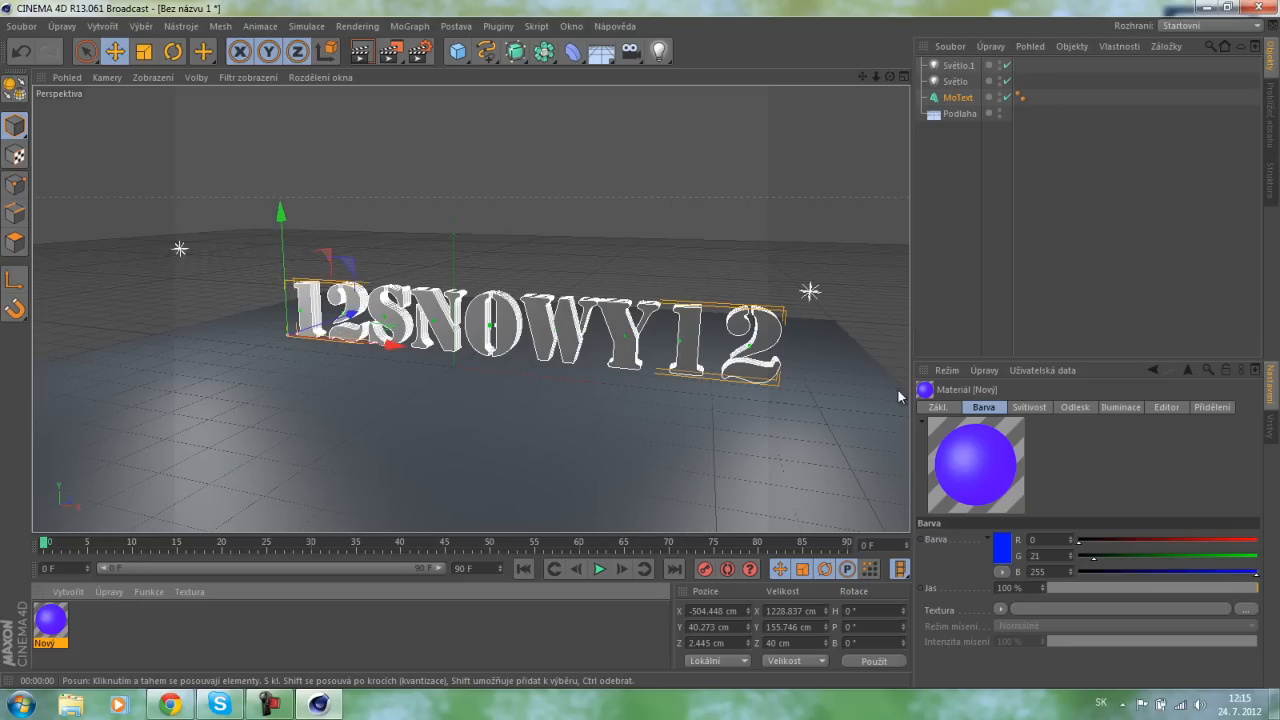
Try the blue material on the whole MoText object, inspect the letters from the side and remove the material from it.
drag(980, 463, 960, 97)
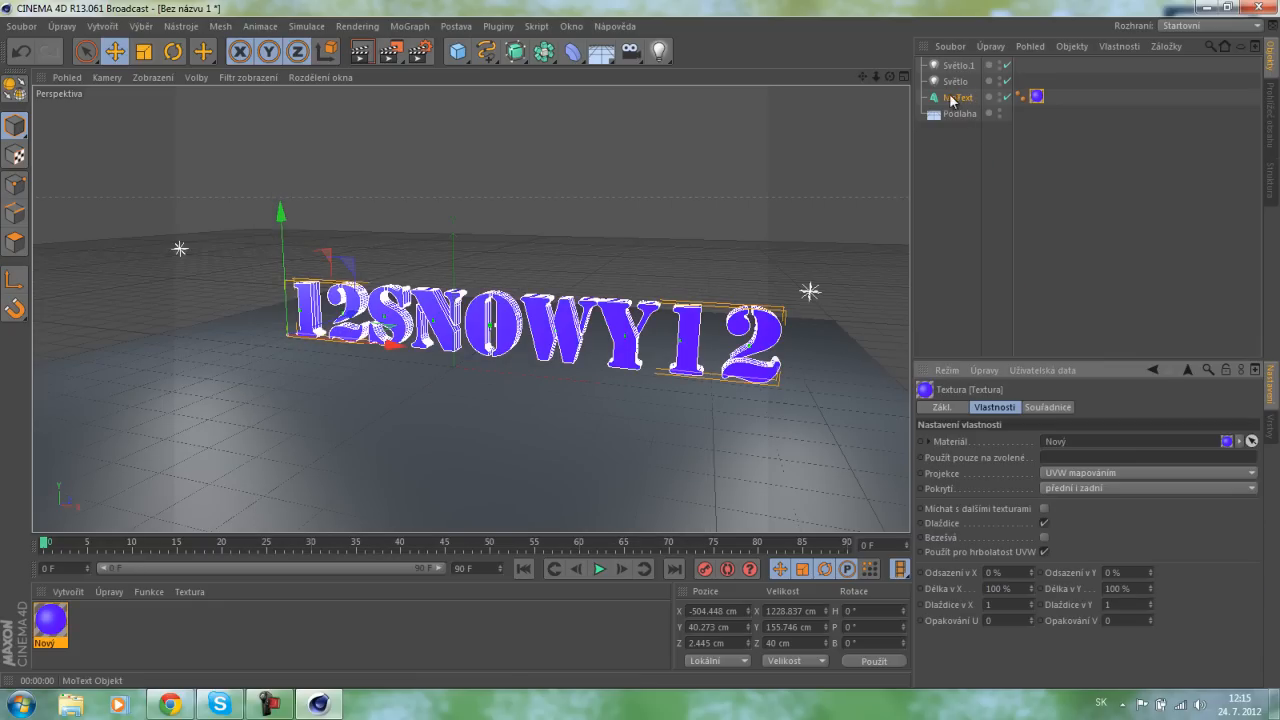
alt+drag(727, 333, 760, 368)
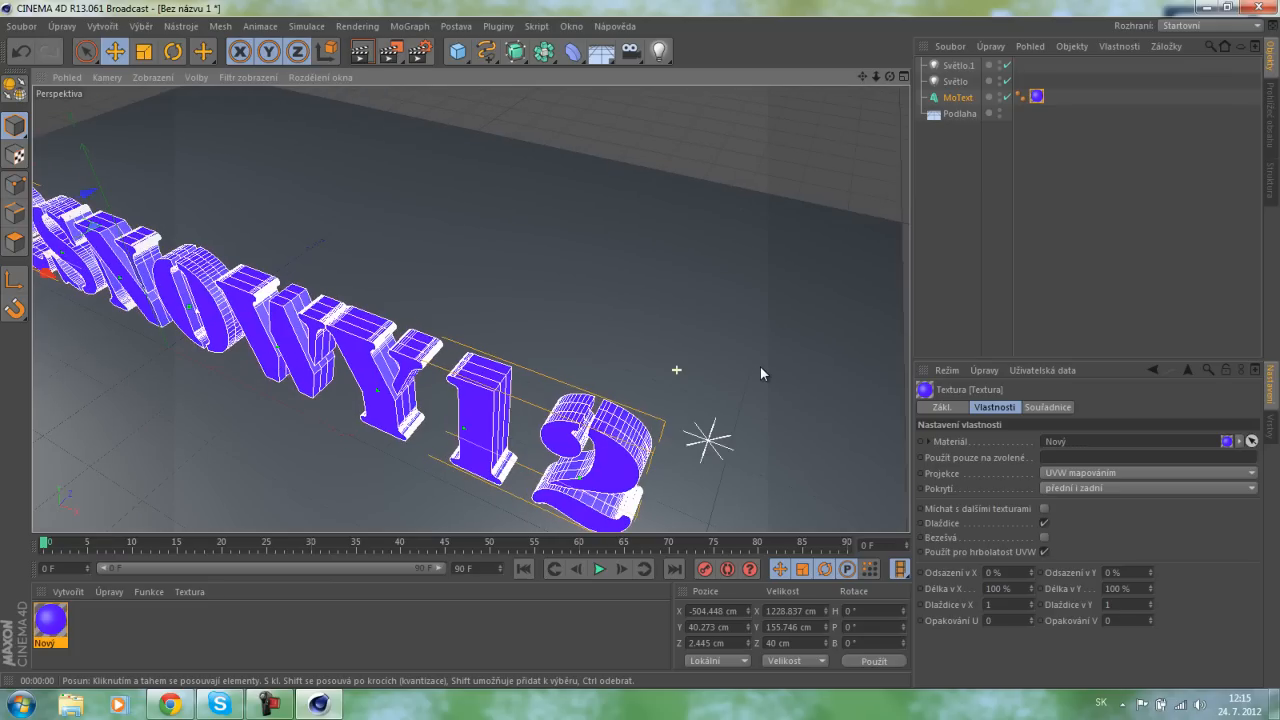
key(Delete)
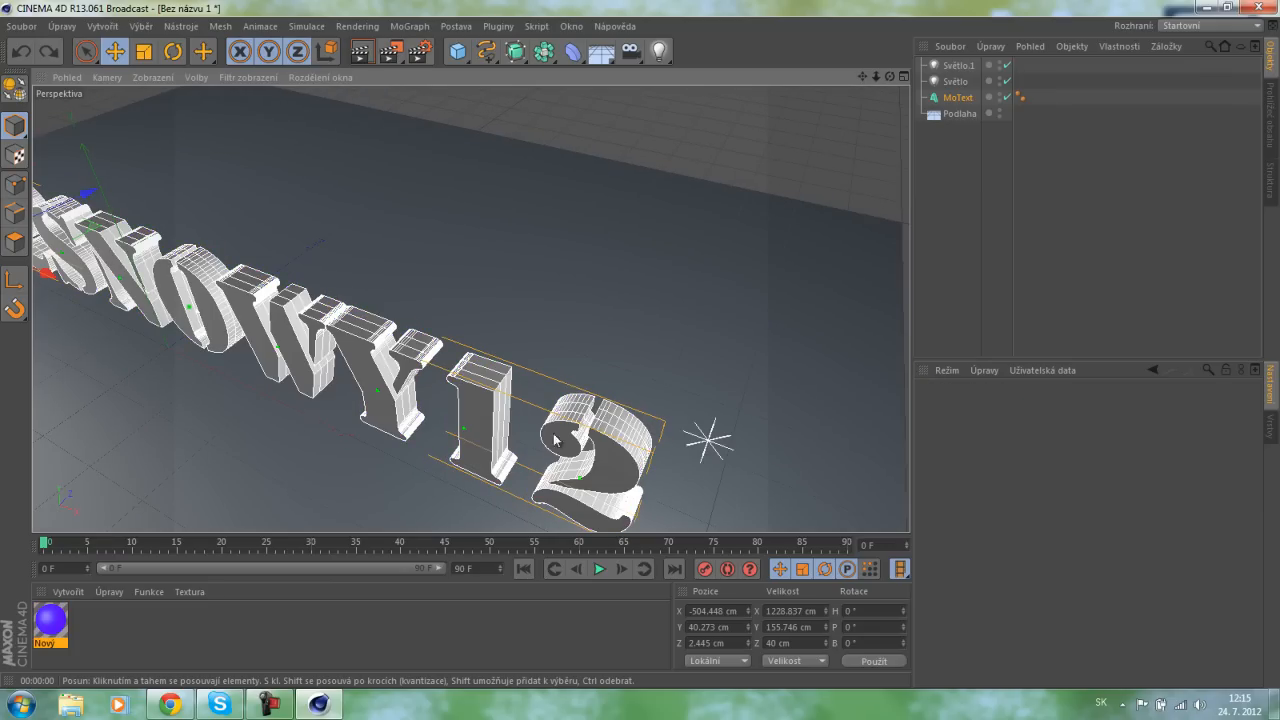
Create a second material, set its colour to yellow-green with R 212, G 255, B 0 and close the material editor.
click(195, 611)
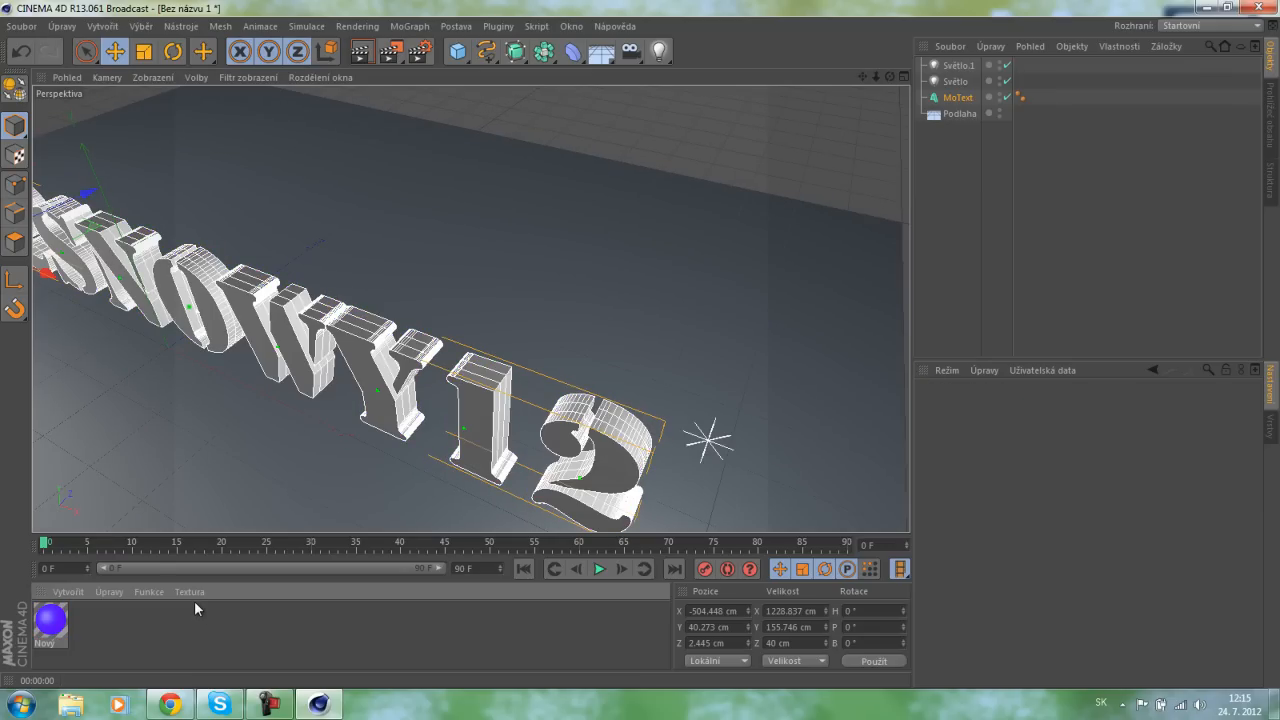
double_click(194, 601)
double_click(50, 620)
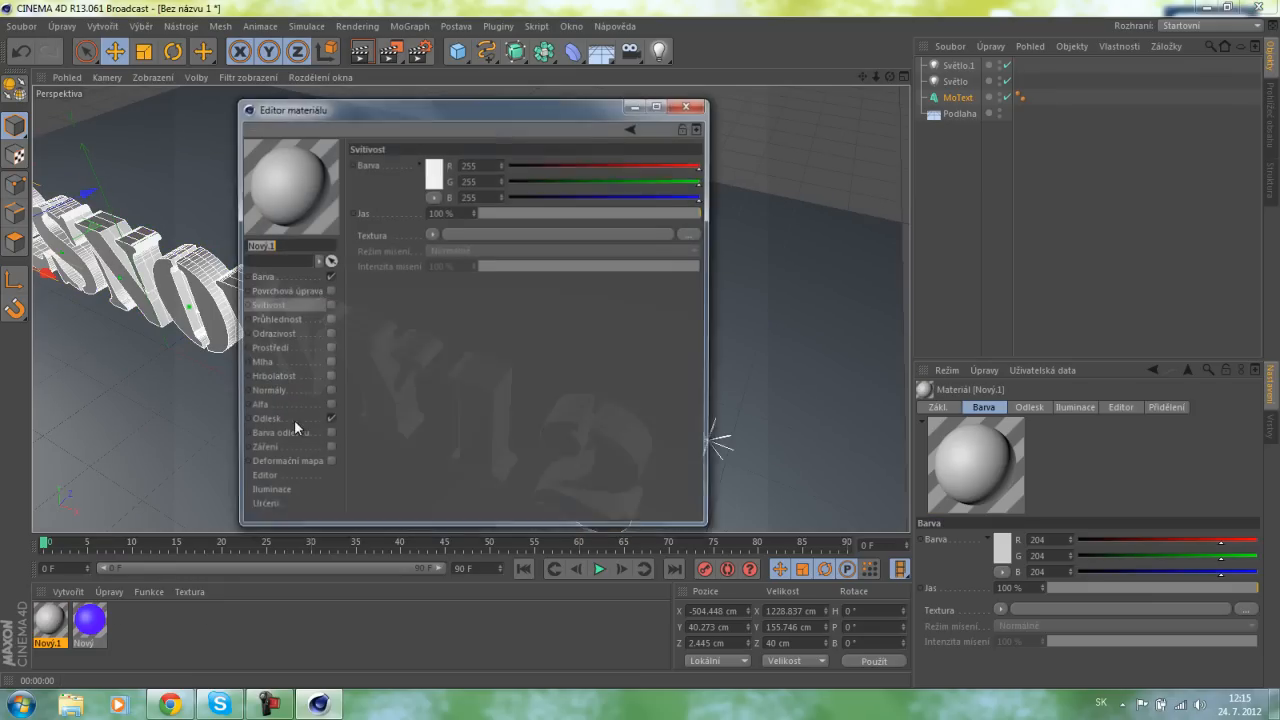
click(286, 276)
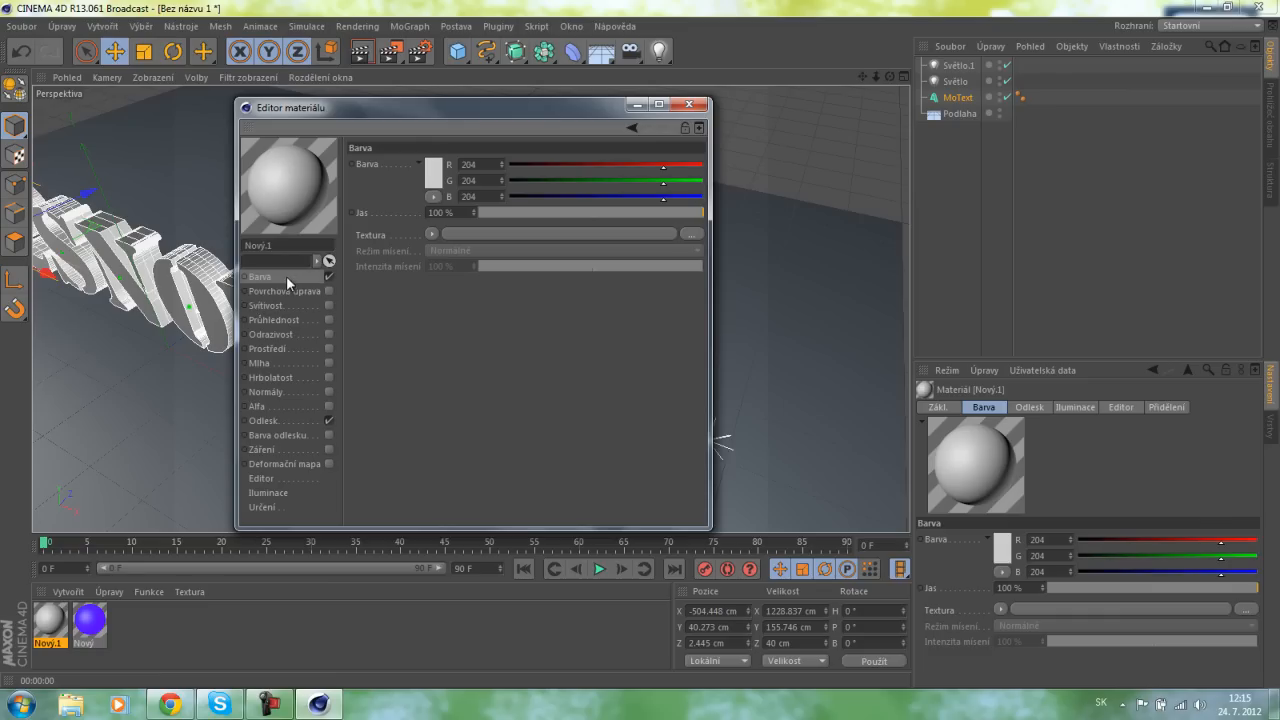
click(436, 178)
drag(430, 170, 476, 89)
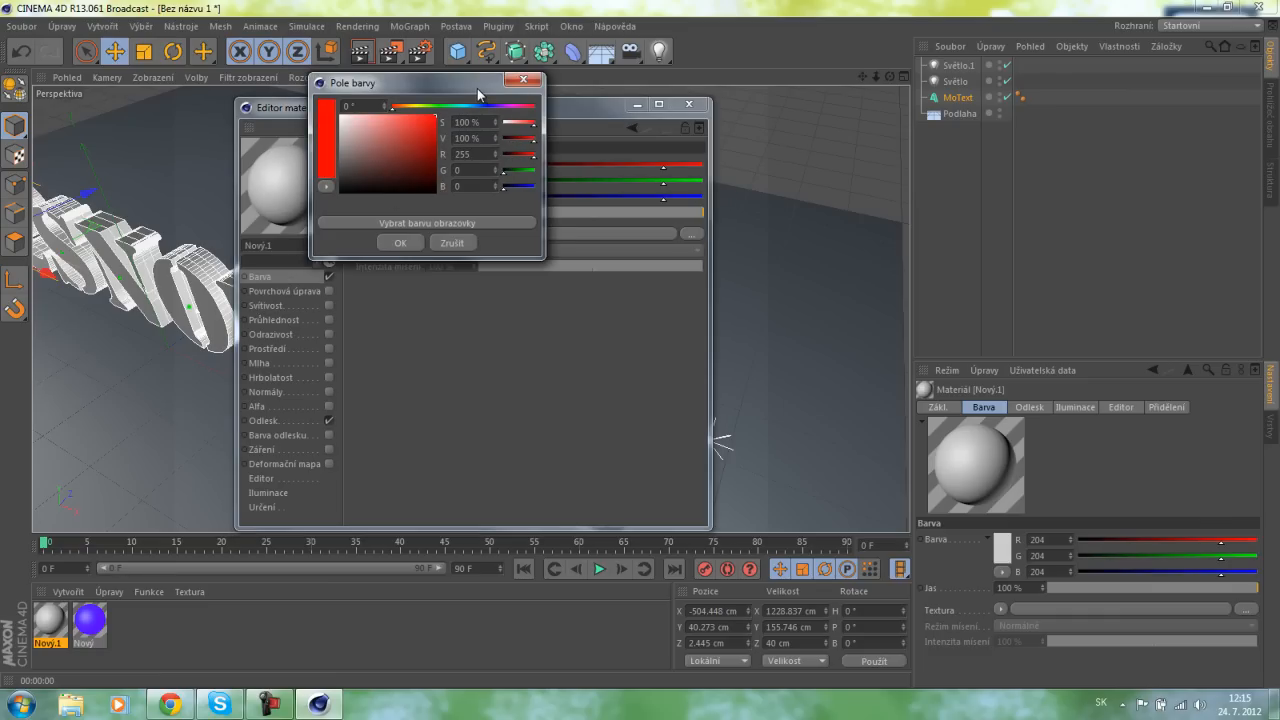
click(437, 107)
drag(423, 139, 501, 93)
mouse_move(417, 106)
mouse_down()
mouse_move(390, 103)
mouse_move(402, 107)
mouse_up()
drag(533, 137, 531, 135)
drag(434, 128, 421, 105)
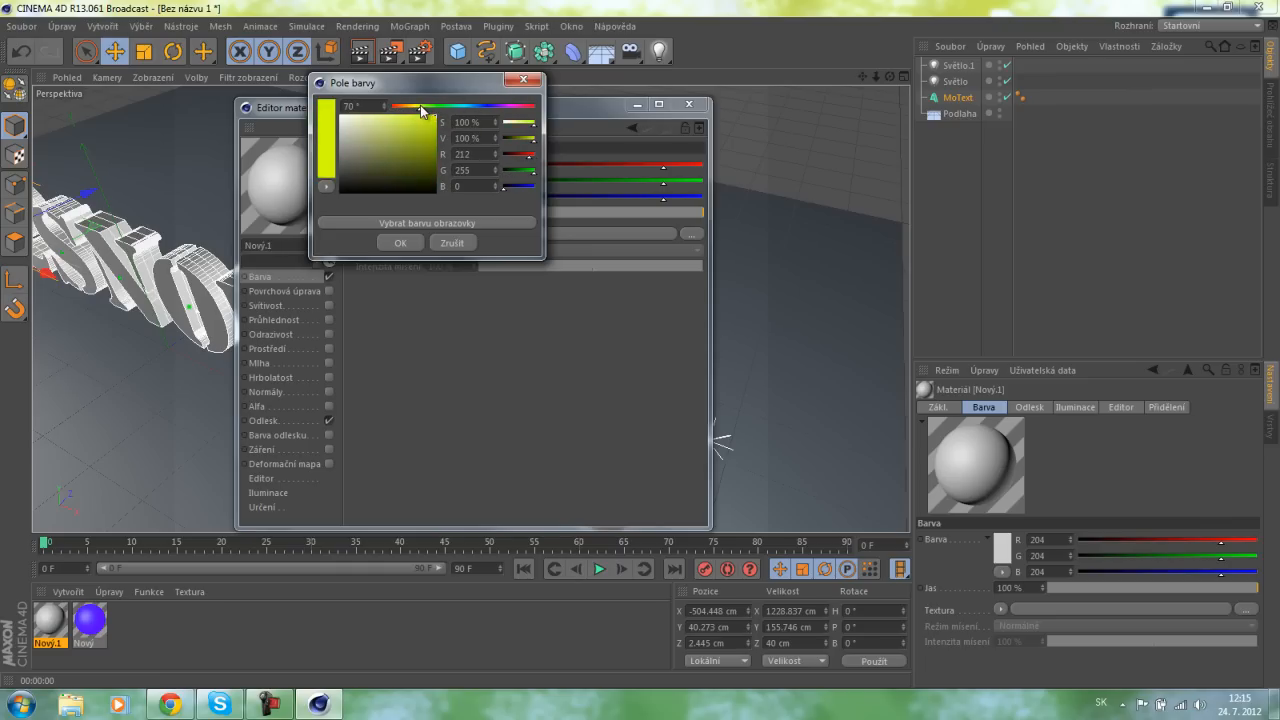
click(409, 243)
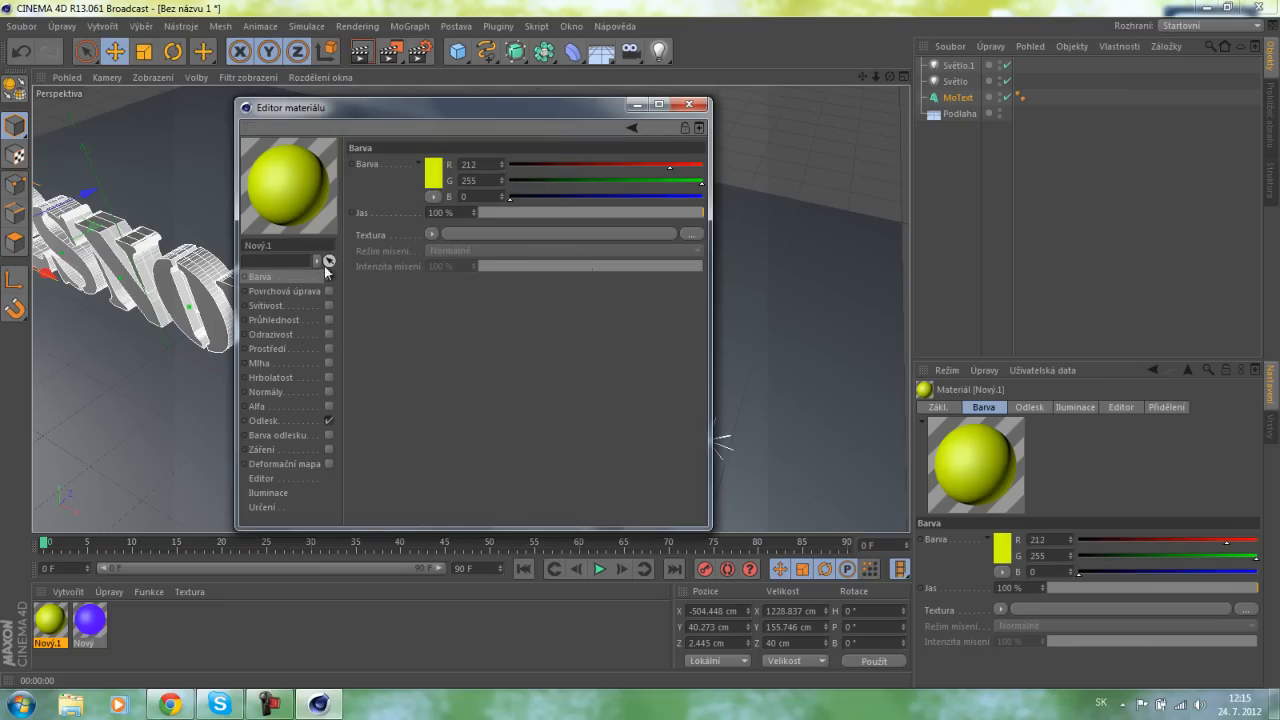
click(690, 109)
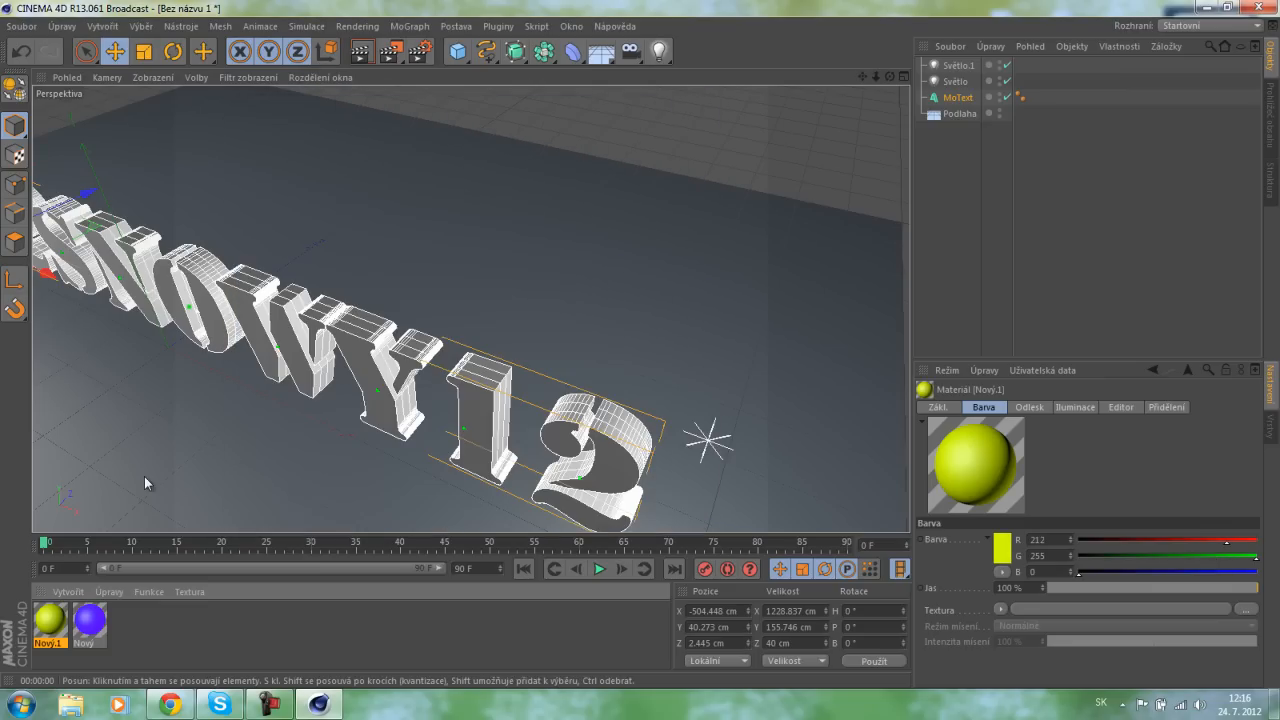
Make the MoText editable and move Podlaha to the top of the object hierarchy.
click(15, 88)
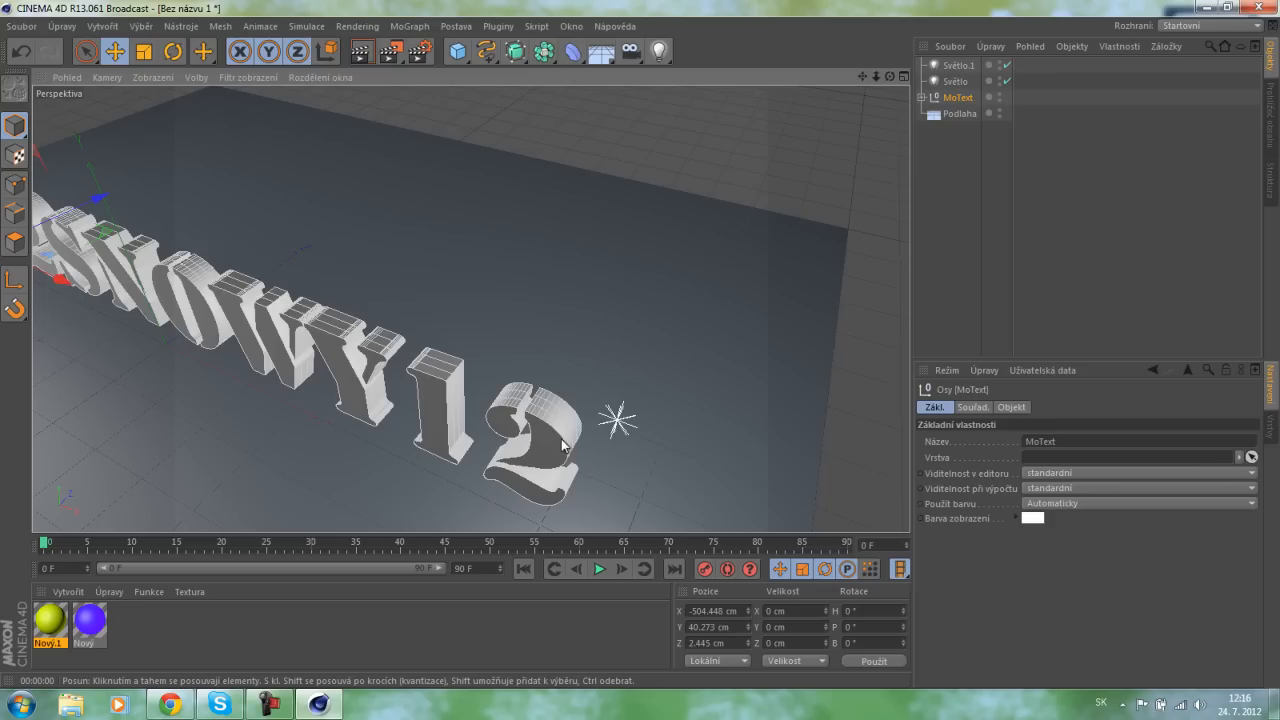
scroll(555, 437, up, 4)
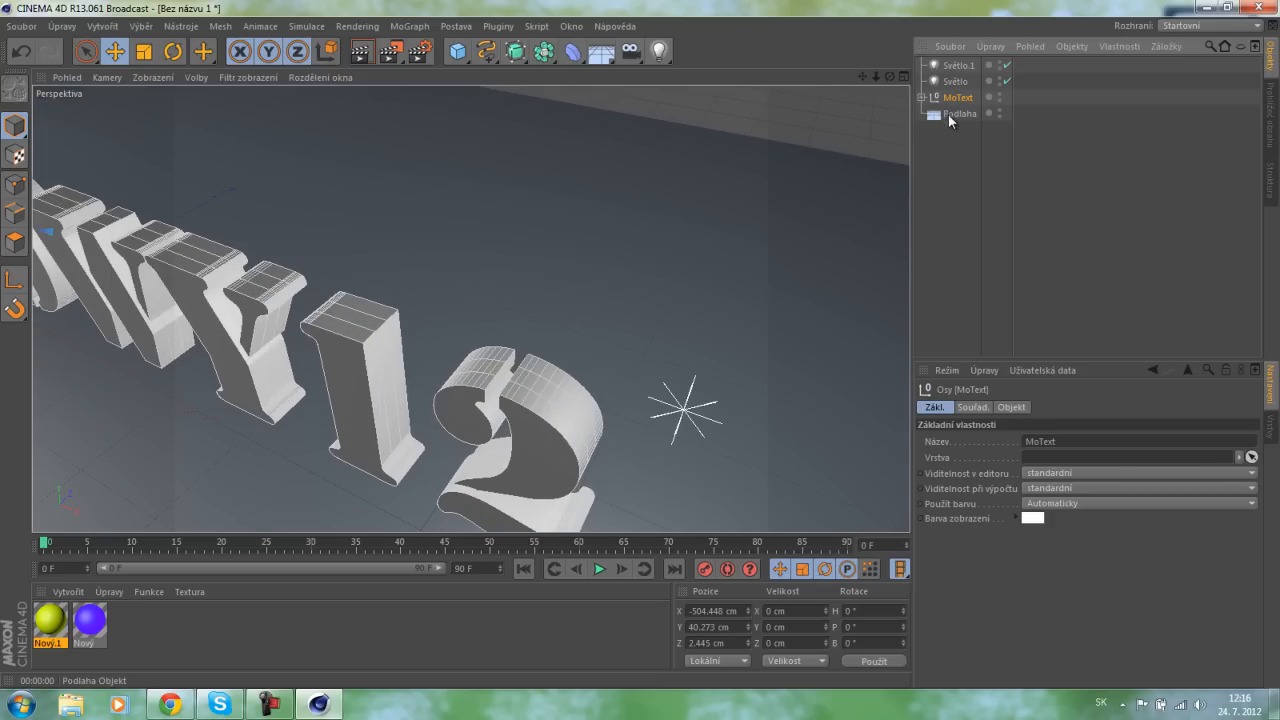
drag(945, 135, 930, 83)
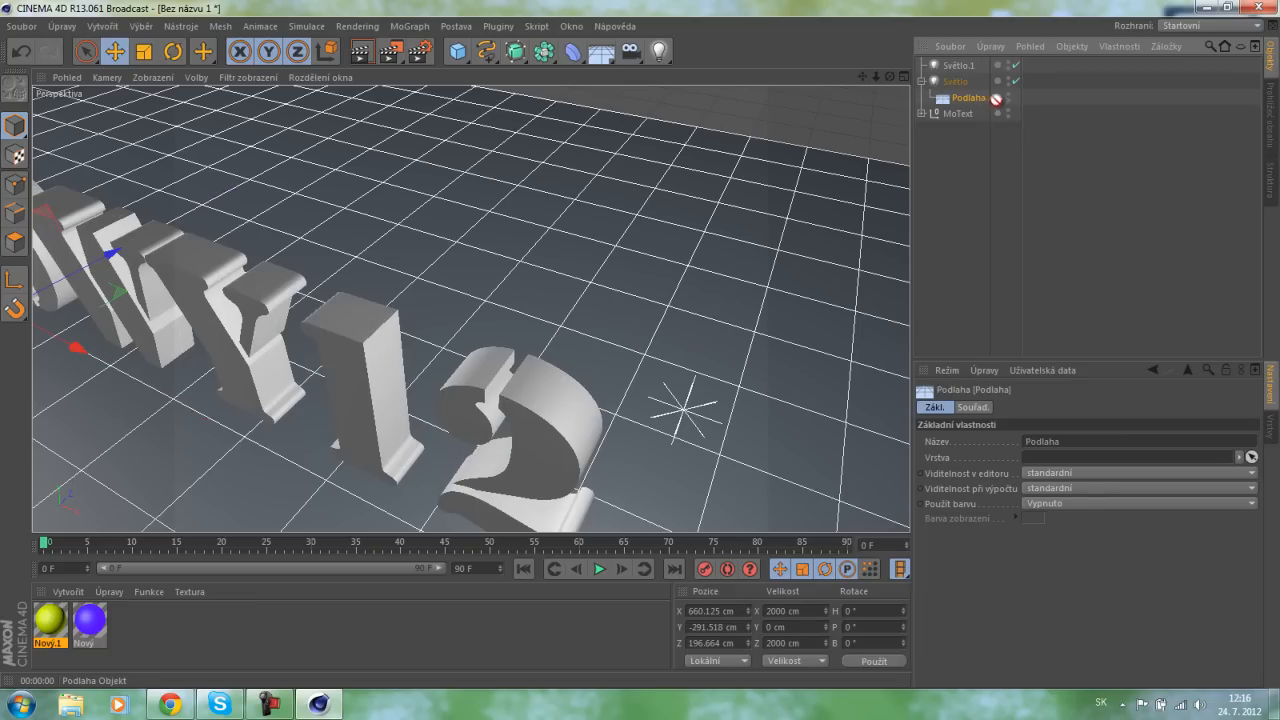
drag(1023, 121, 940, 63)
Switch to polygon editing with the MoText object selected and activate the Přímý výběr (live selection) tool.
click(955, 114)
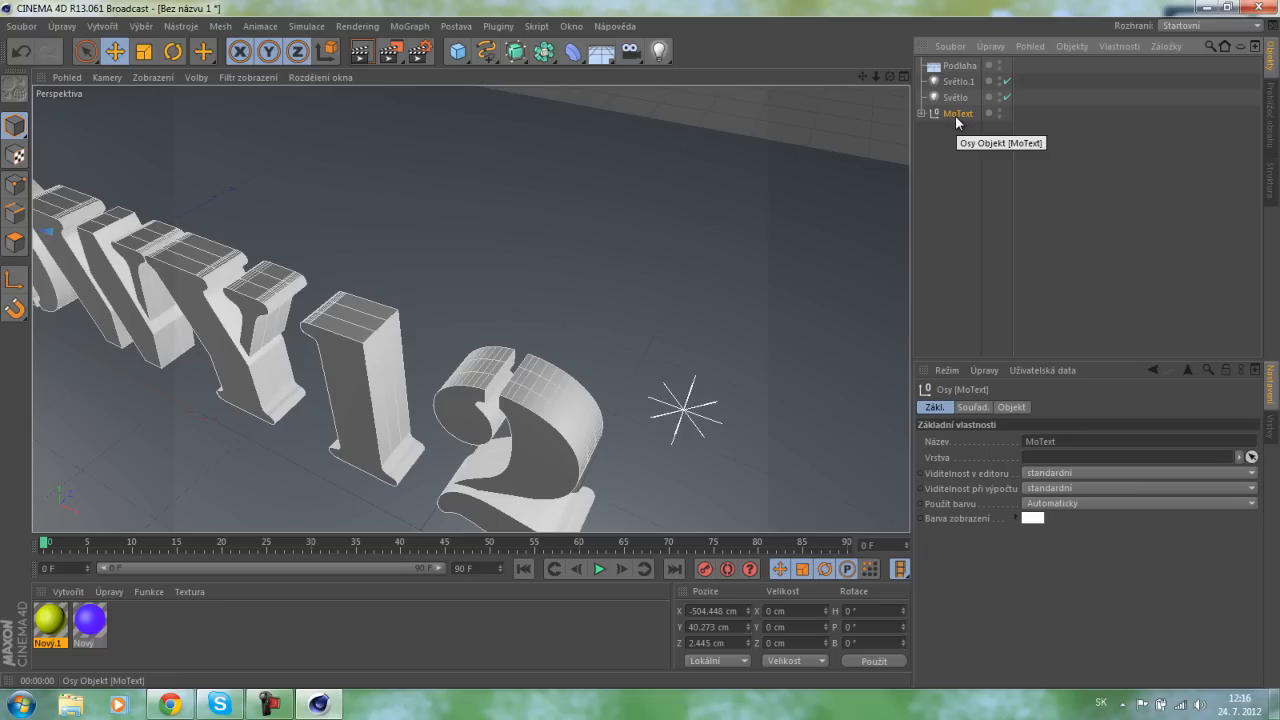
click(540, 413)
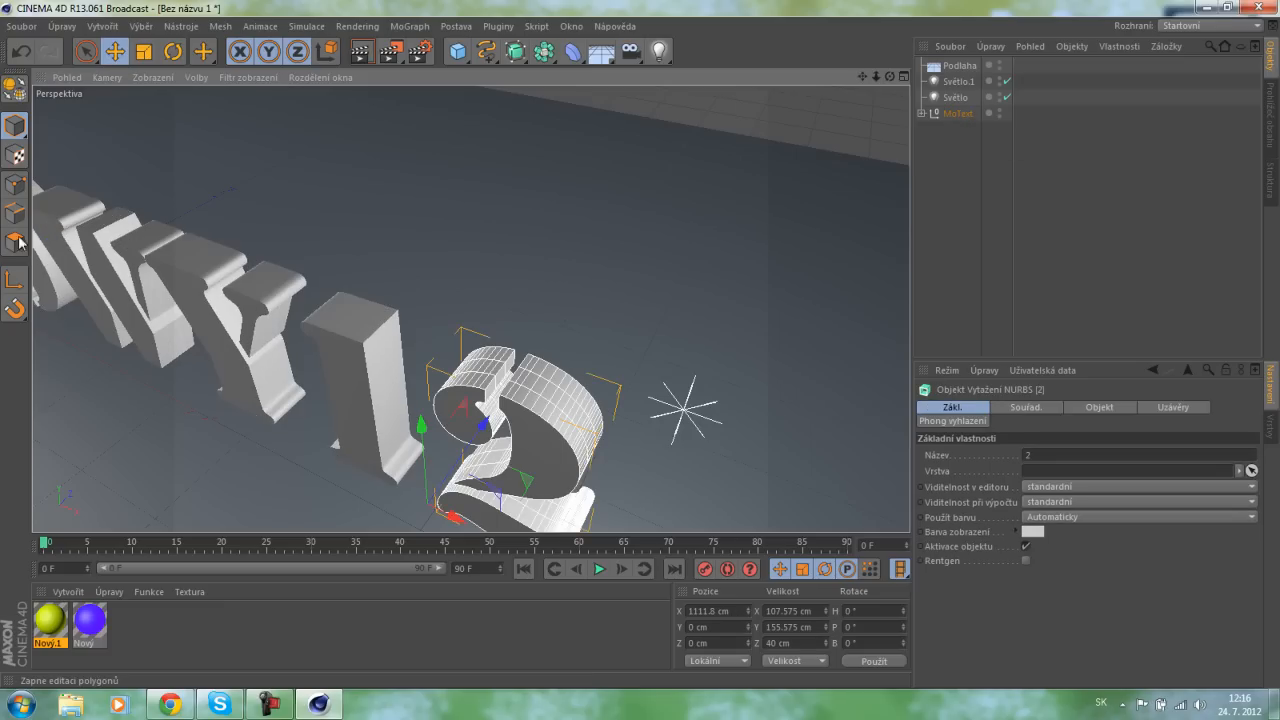
alt+drag(334, 322, 353, 350)
click(941, 114)
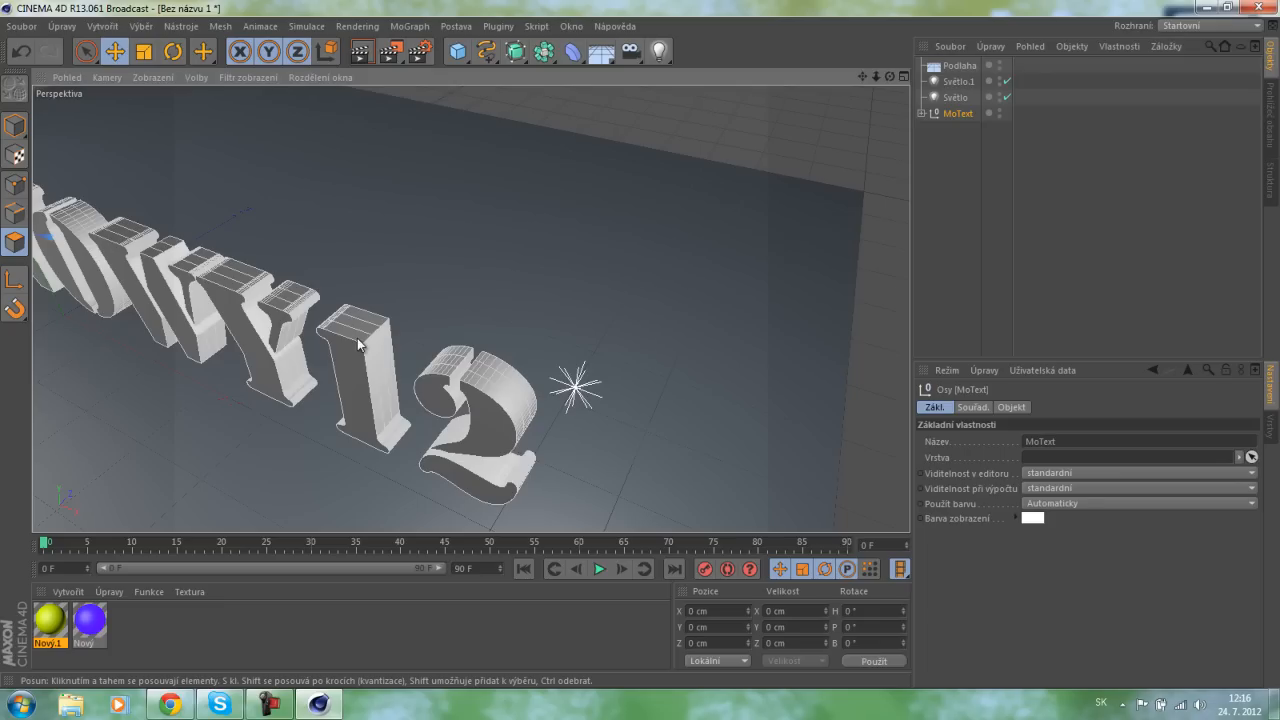
click(102, 26)
mouse_move(141, 26)
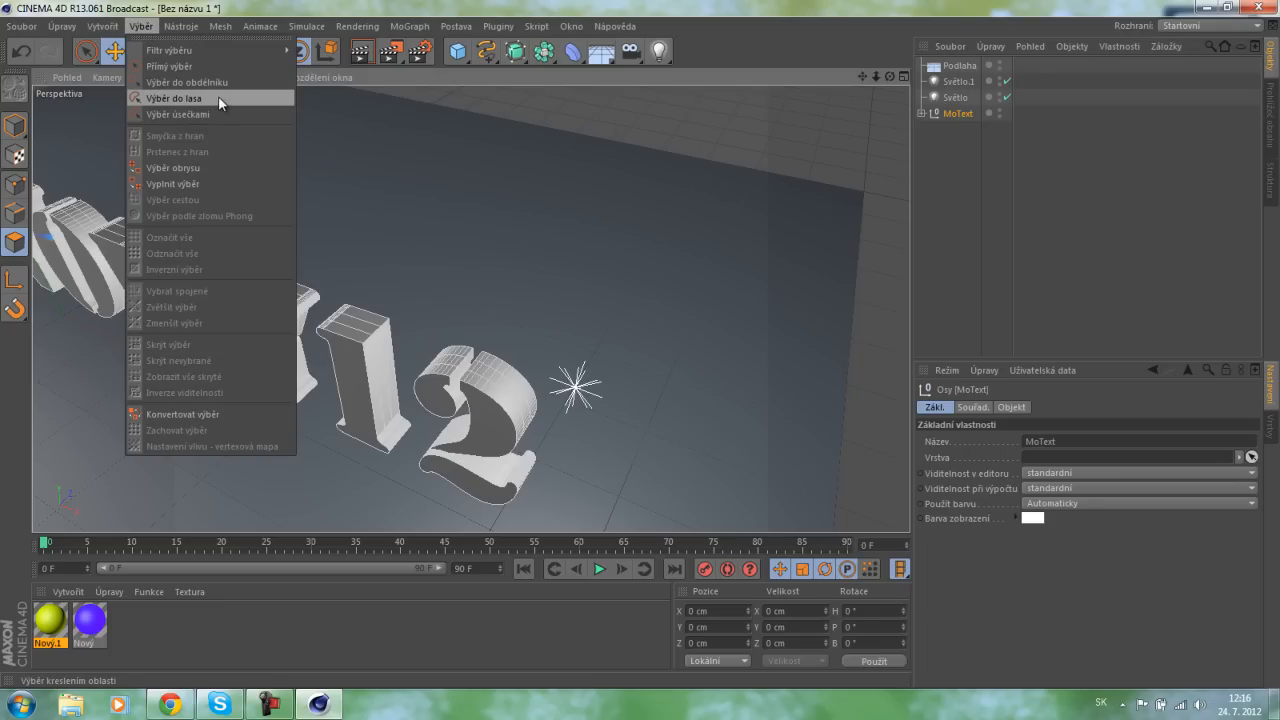
click(240, 66)
scroll(478, 396, up, 2)
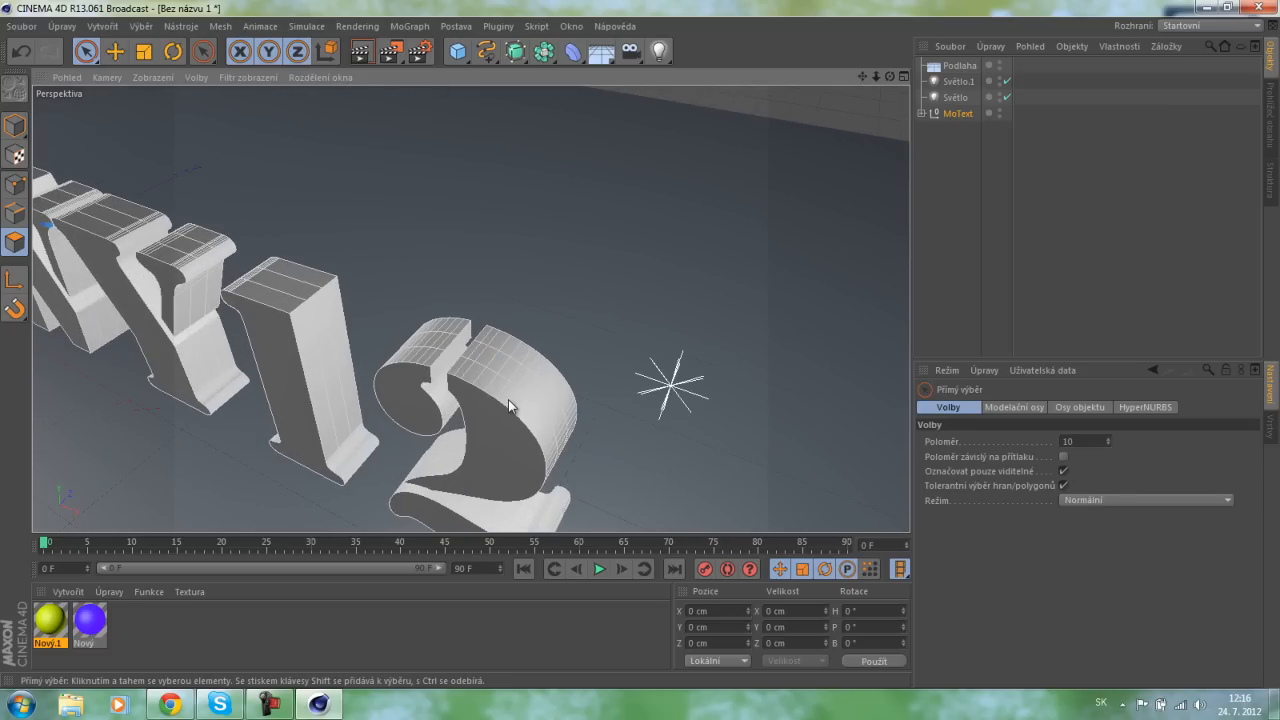
Try the edge and object editing modes on the MoText and return to polygon editing.
click(15, 213)
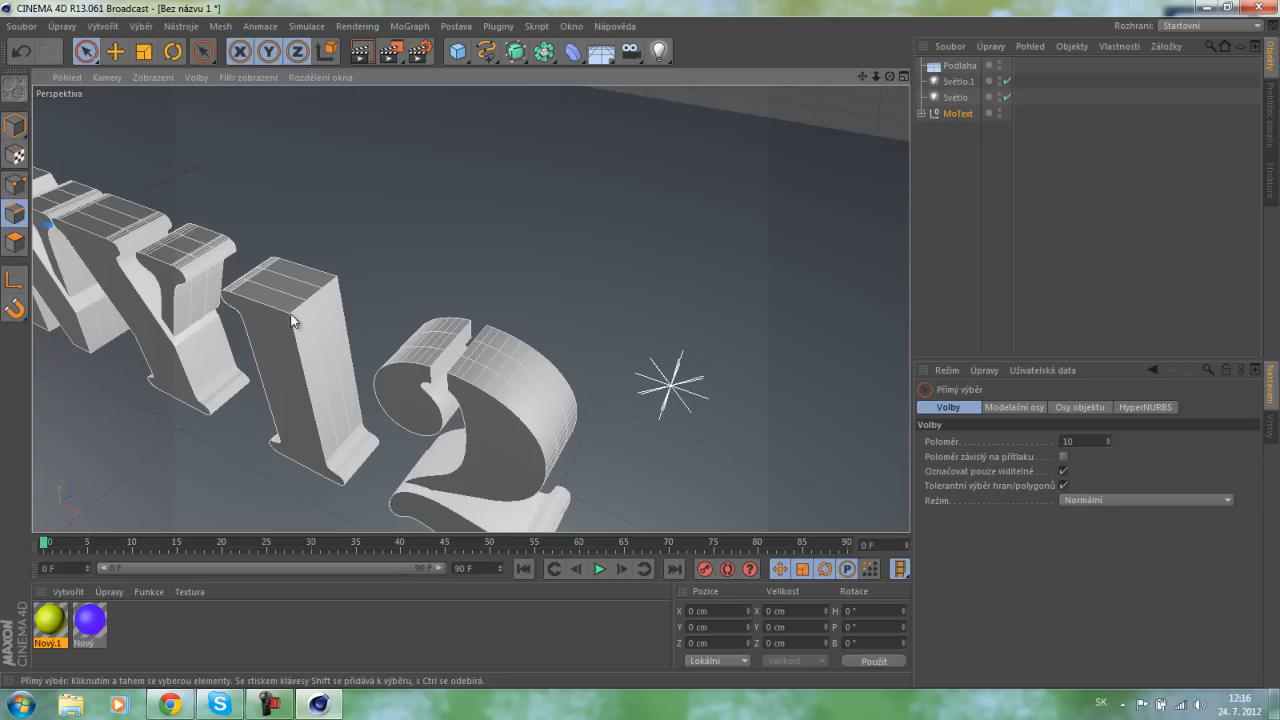
click(20, 122)
click(15, 241)
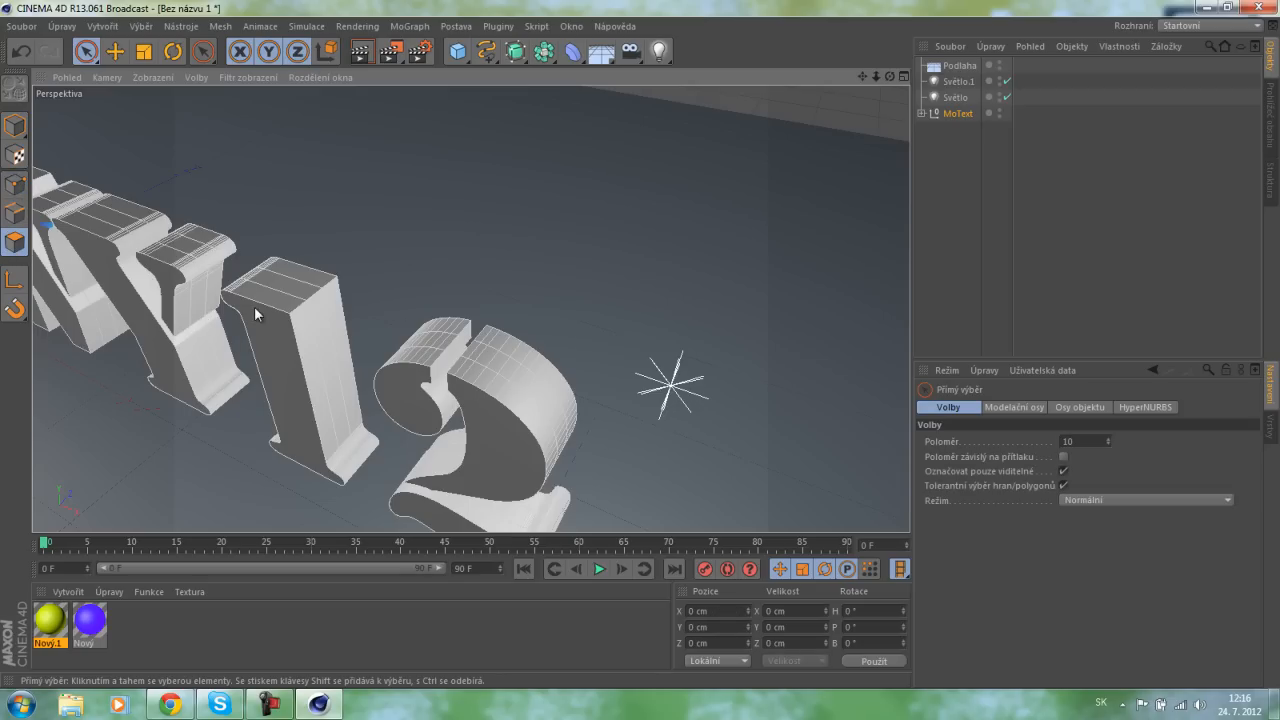
alt+drag(397, 380, 595, 322)
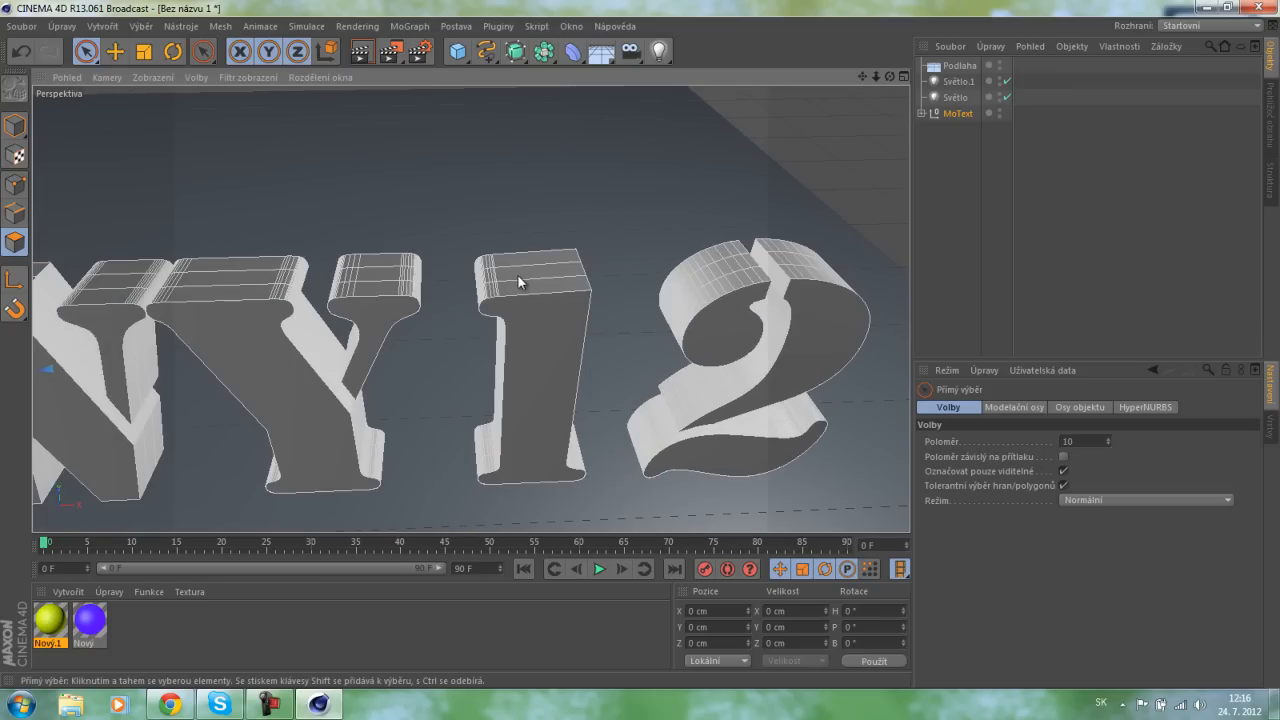
click(921, 113)
click(948, 129)
click(720, 288)
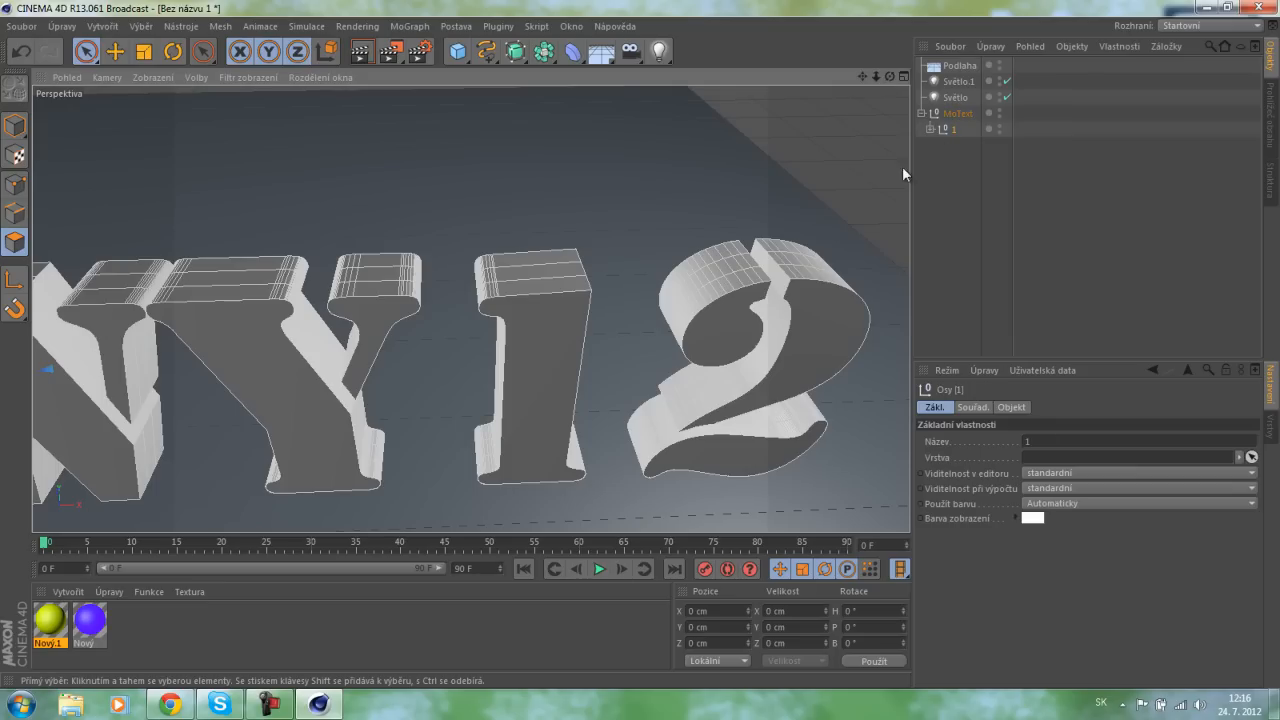
mouse_move(958, 65)
mouse_down()
mouse_move(955, 97)
mouse_move(964, 60)
mouse_up()
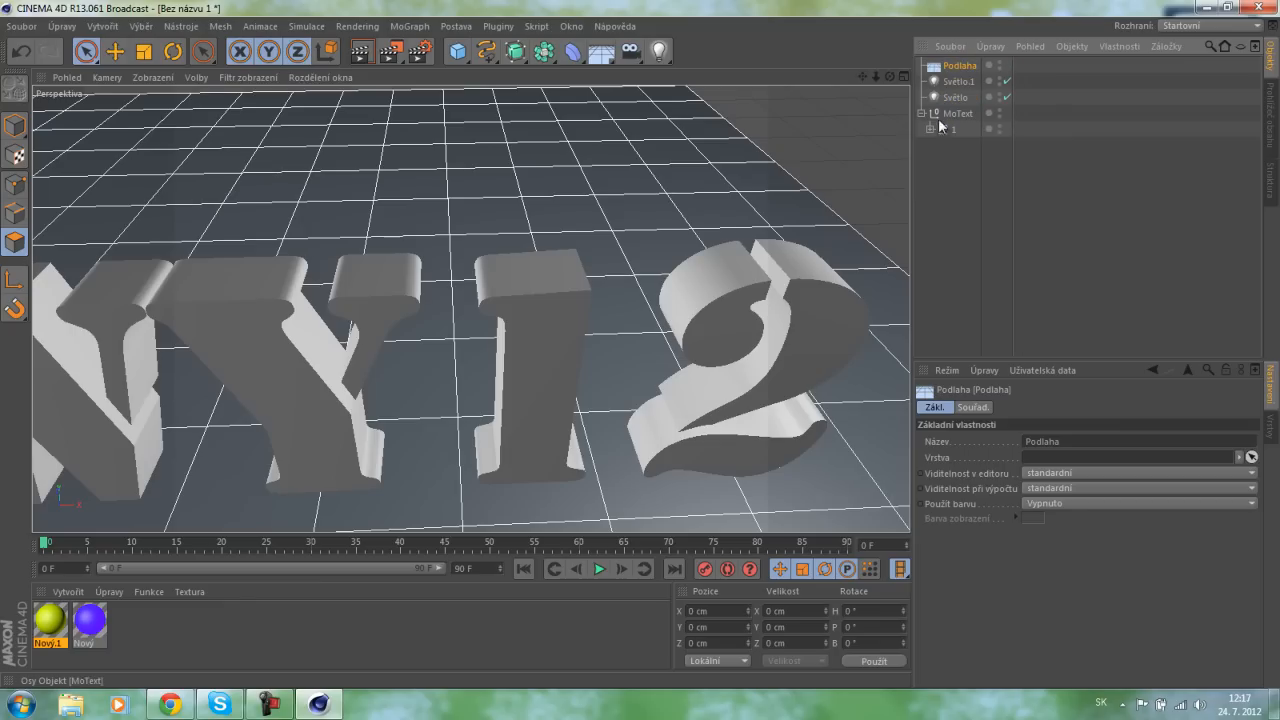
click(945, 116)
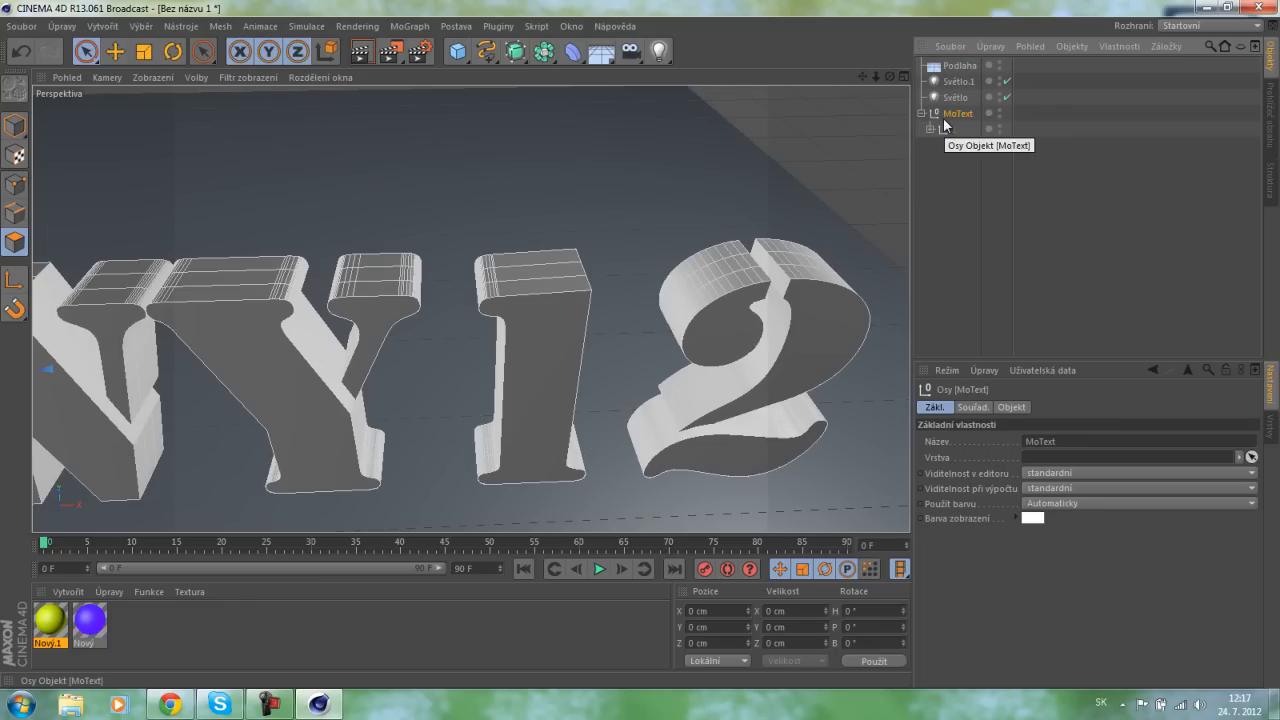
Undo moving Podlaha and making the MoText editable.
key(ctrl+z)
key(ctrl+z)
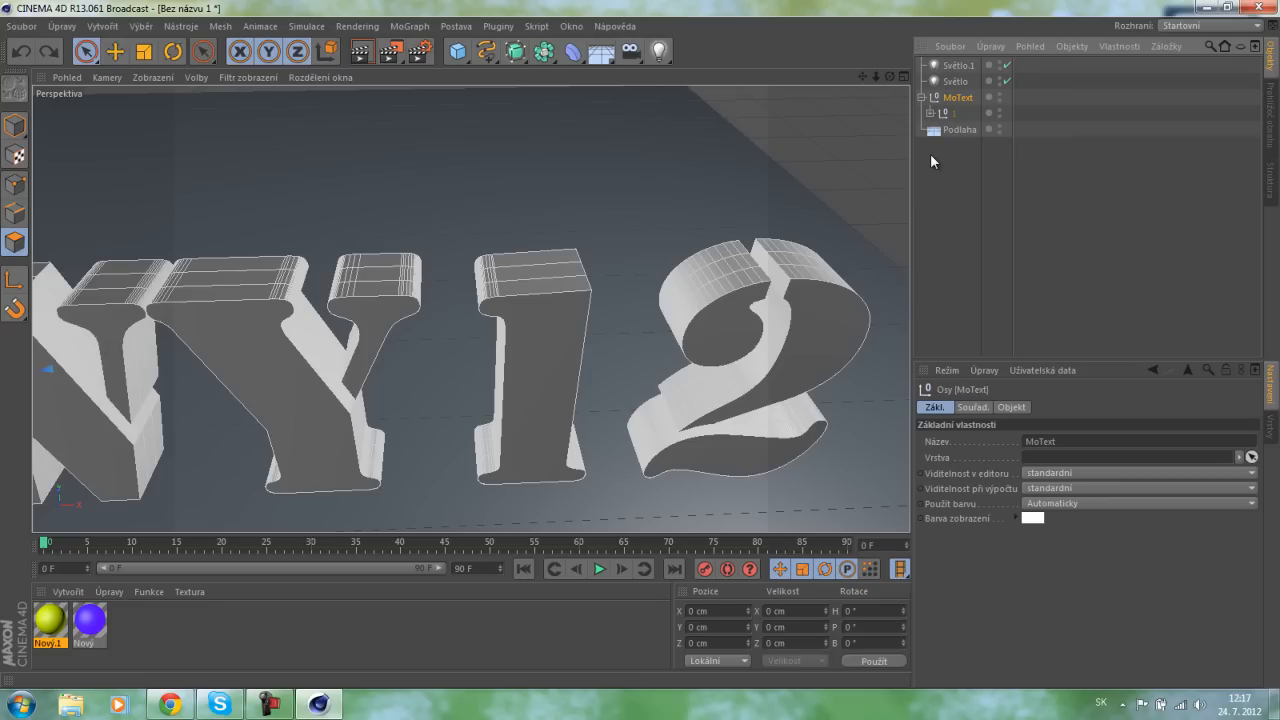
key(ctrl+z)
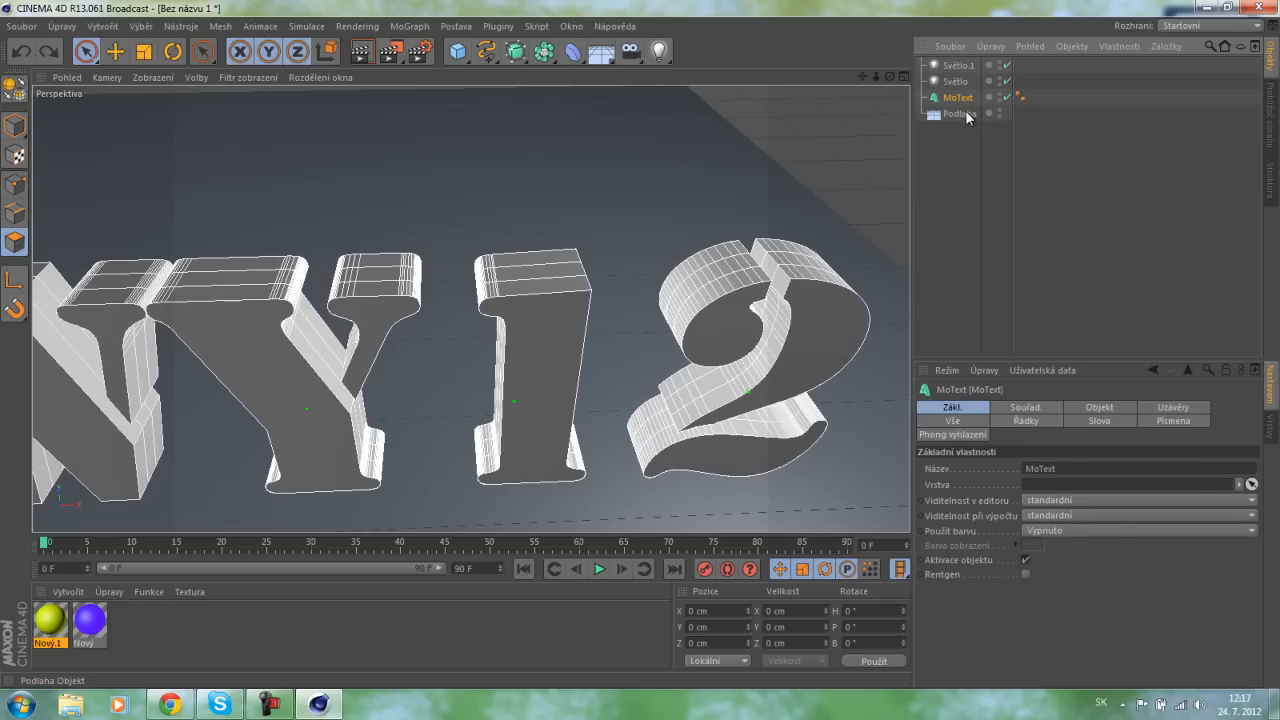
Duplicate the MoText and shift the copy backwards along its depth axis behind the original.
scroll(889, 226, down, 3)
scroll(832, 346, down, 3)
alt+drag(747, 374, 532, 309)
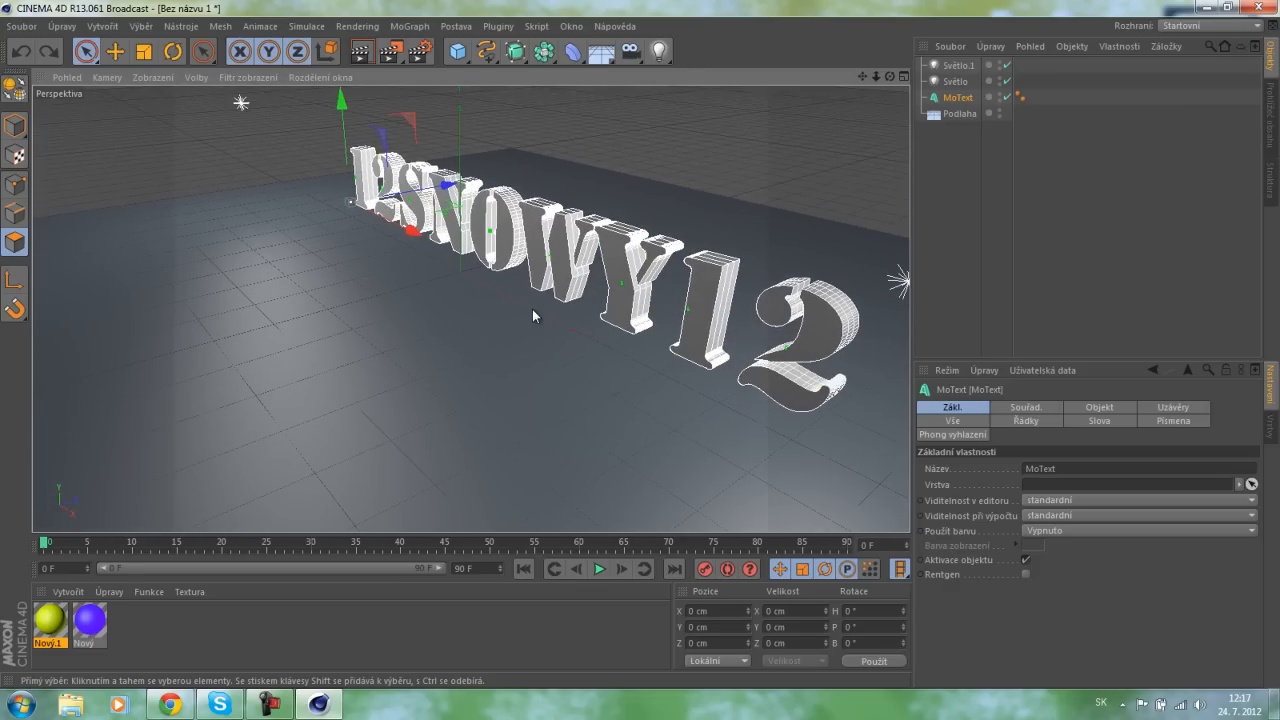
alt+middle_drag(549, 340, 405, 324)
key(ctrl+c)
key(ctrl+v)
mouse_move(370, 195)
mouse_down()
mouse_move(392, 188)
mouse_move(374, 192)
mouse_up()
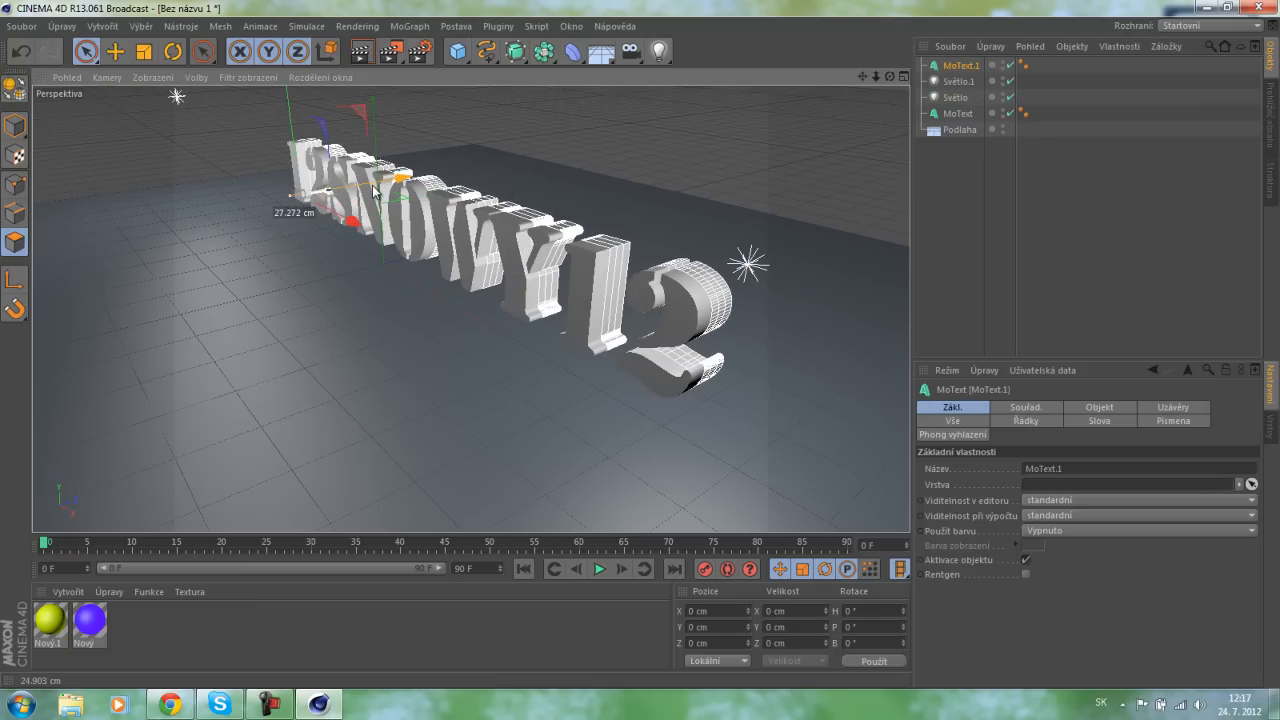
Fine-tune the copy's depth position in the top view so it sits flush behind the original text.
middle_click(308, 305)
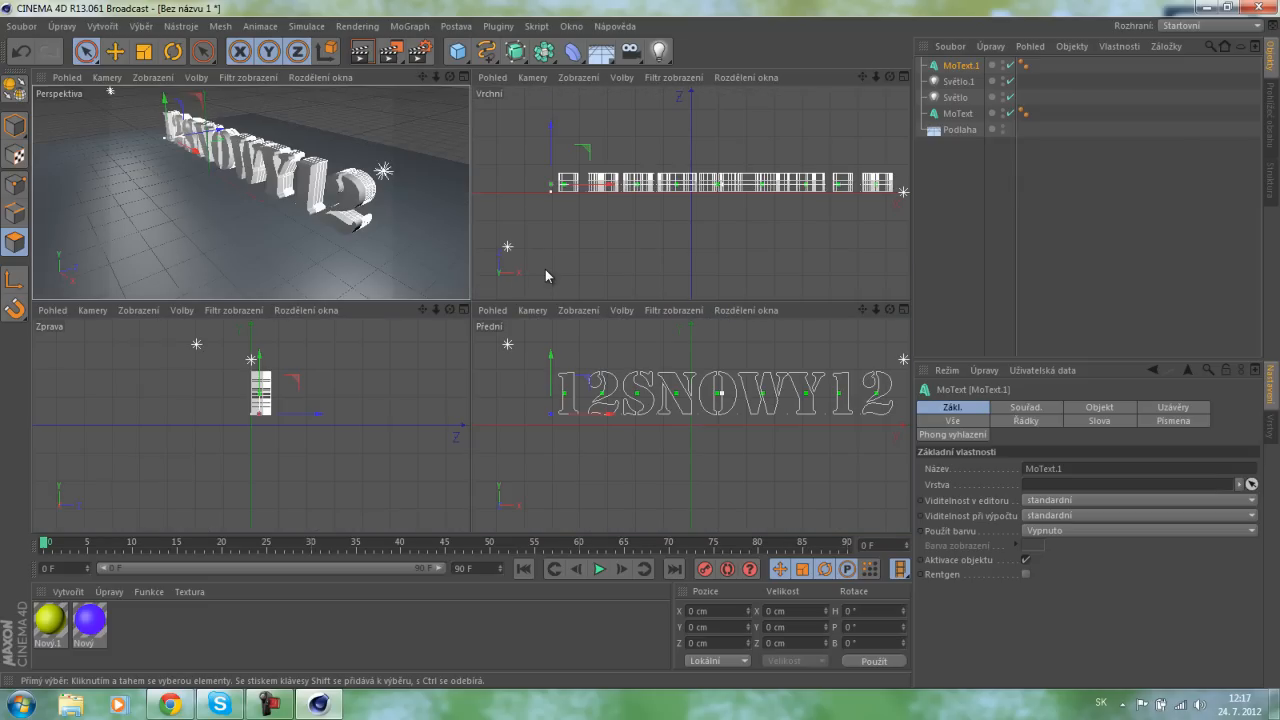
middle_click(545, 269)
scroll(441, 307, up, 3)
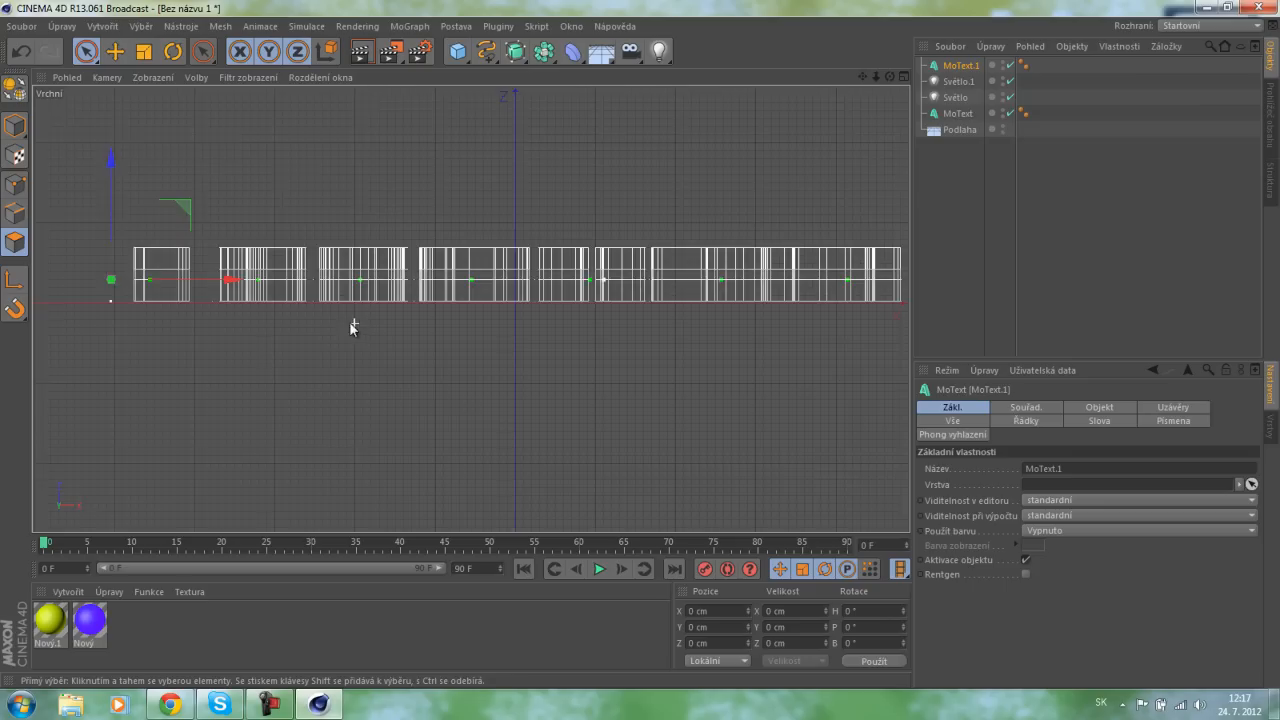
drag(83, 209, 83, 197)
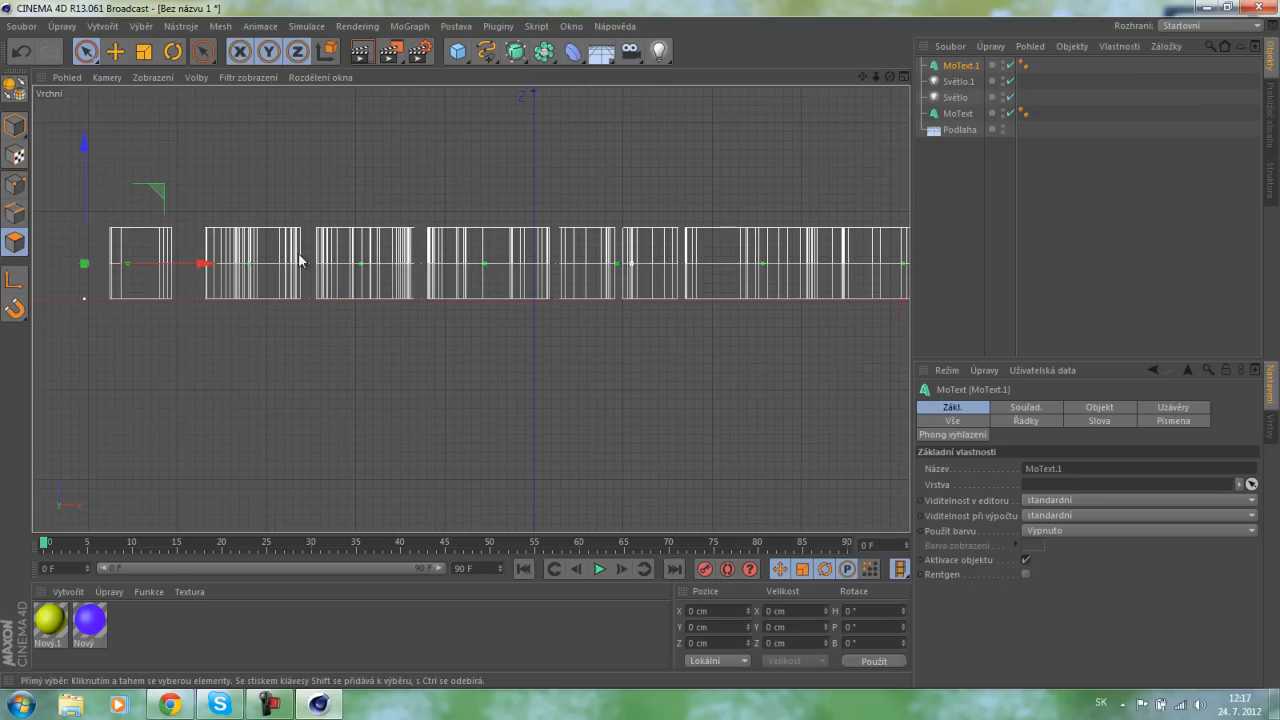
Duplicate the text copy again, place the new copy flush behind it along the depth axis and check the alignment.
key(ctrl+c)
key(ctrl+v)
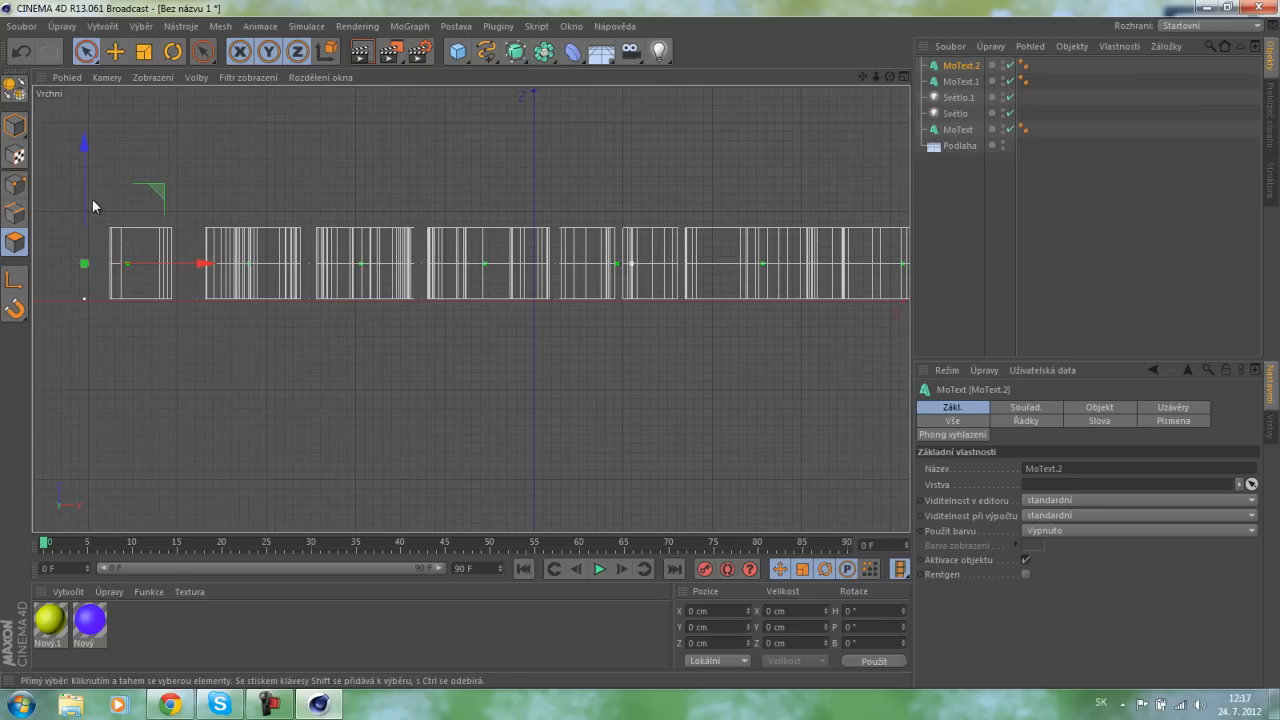
drag(83, 201, 88, 165)
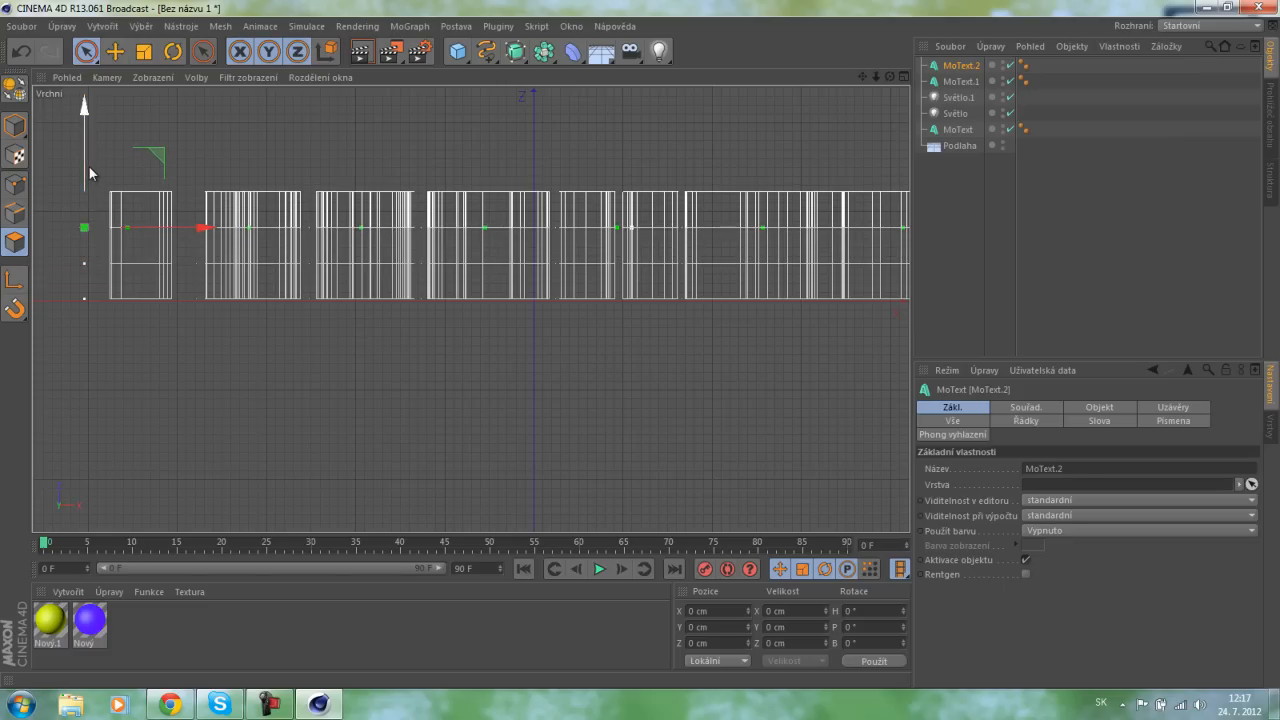
middle_click(423, 397)
middle_click(264, 424)
scroll(264, 424, up, 3)
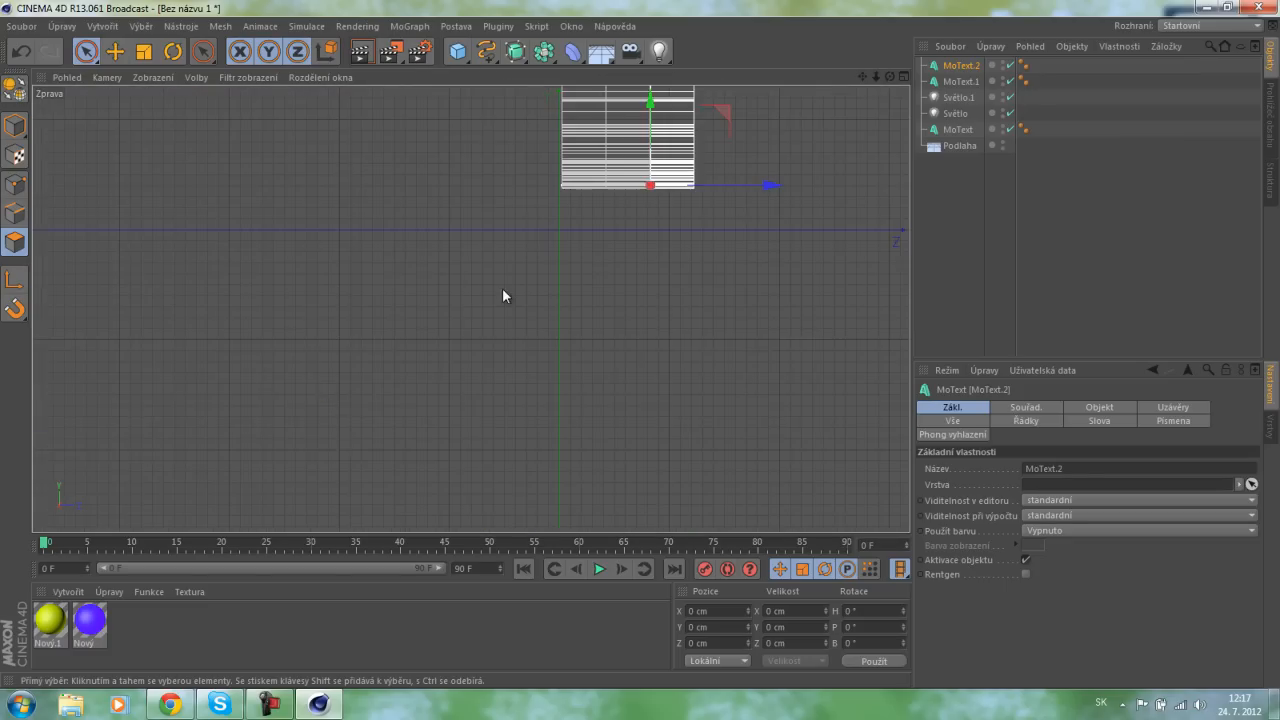
scroll(674, 150, up, 5)
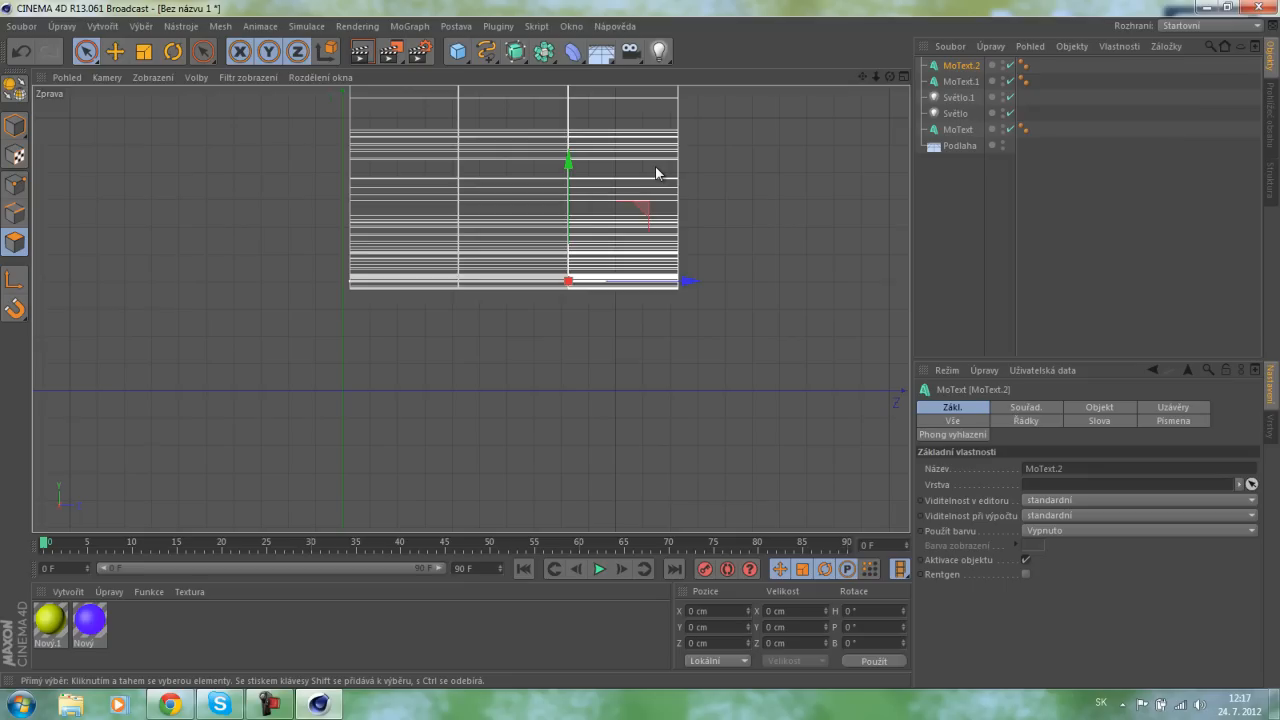
middle_click(655, 166)
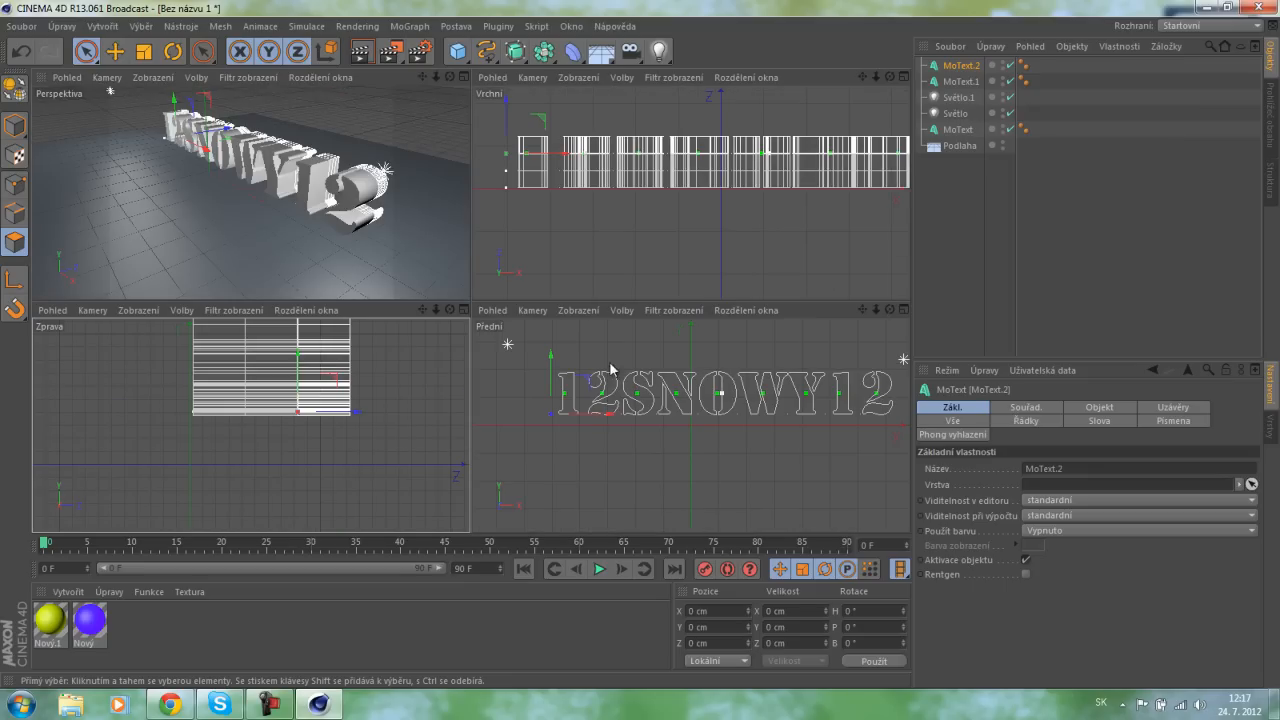
middle_click(362, 240)
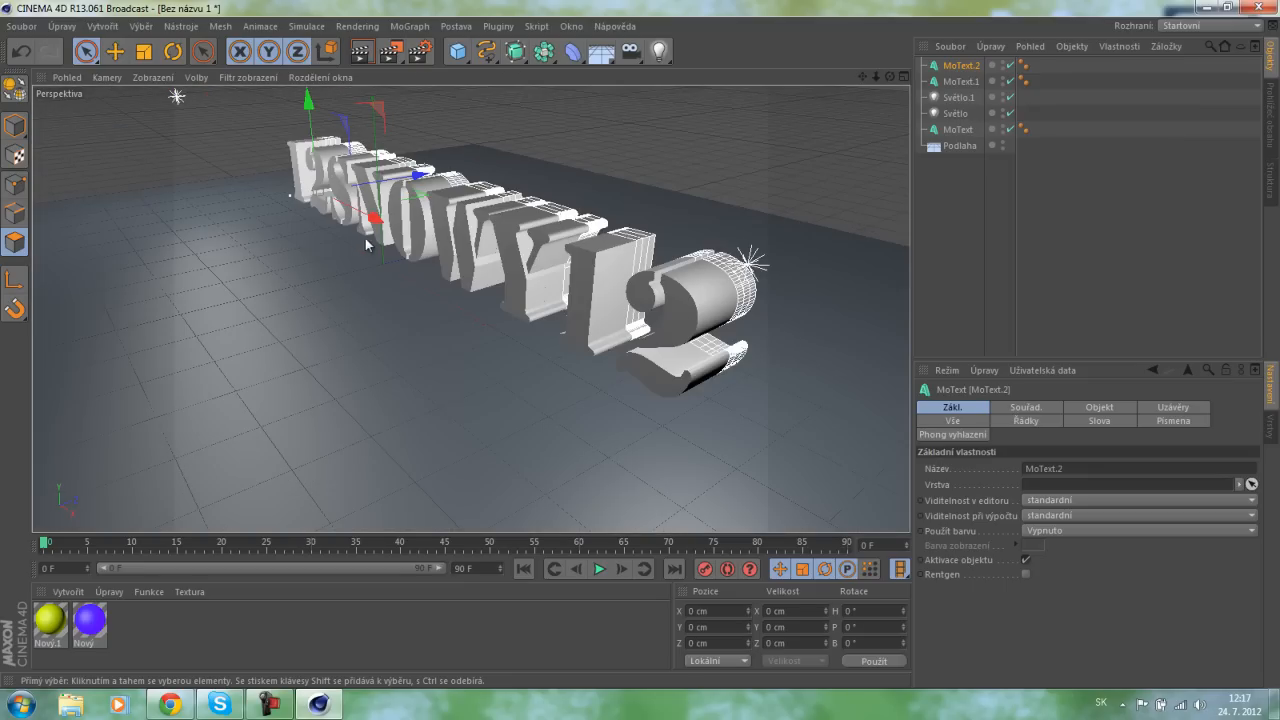
Apply the blue material Nový to the middle text MoText.1 and place MoText directly below it in the object hierarchy.
click(961, 82)
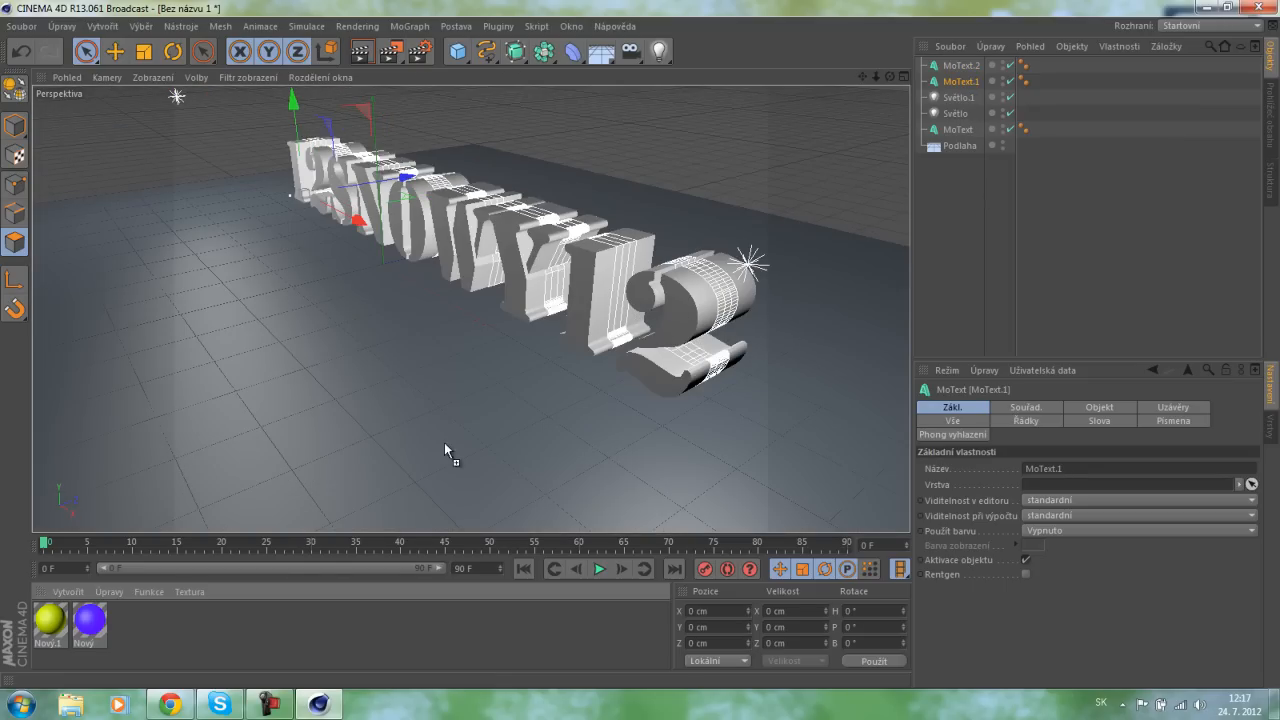
drag(940, 125, 975, 94)
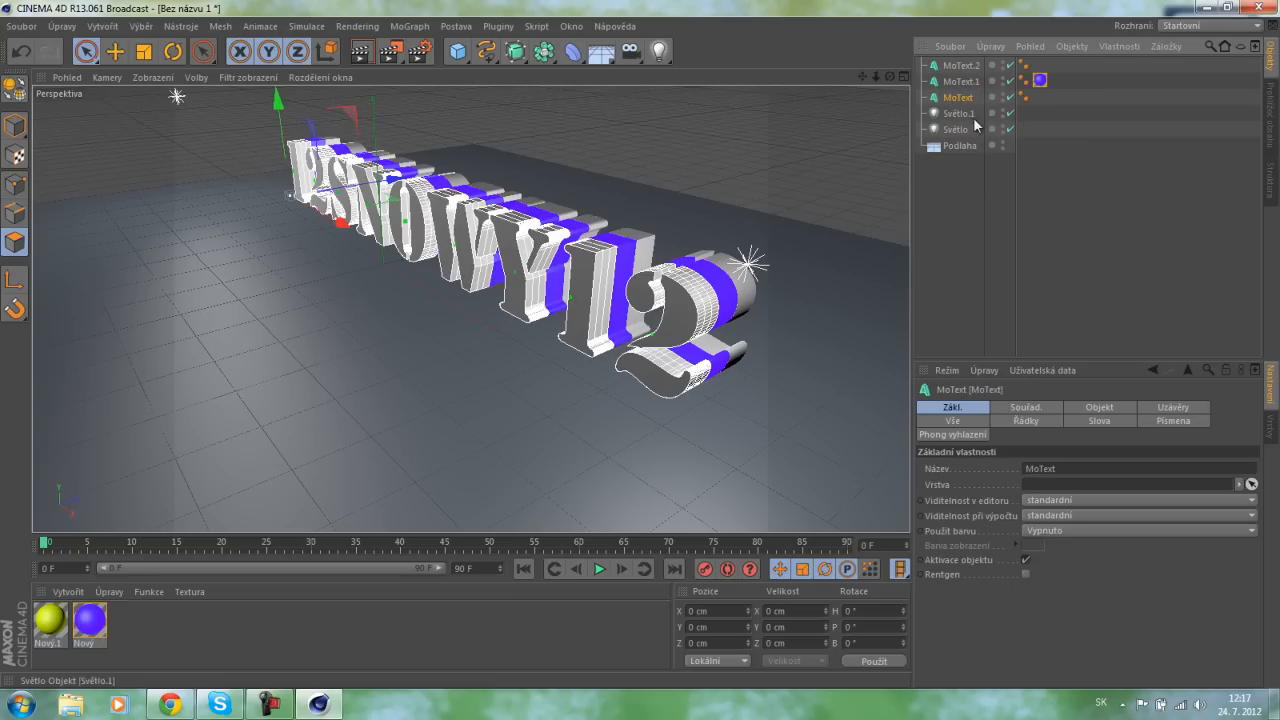
Apply the yellow-green material Nový.1 to the front MoText and rear MoText.2, and test-render the perspective view.
click(962, 66)
drag(50, 633, 962, 98)
drag(58, 638, 968, 66)
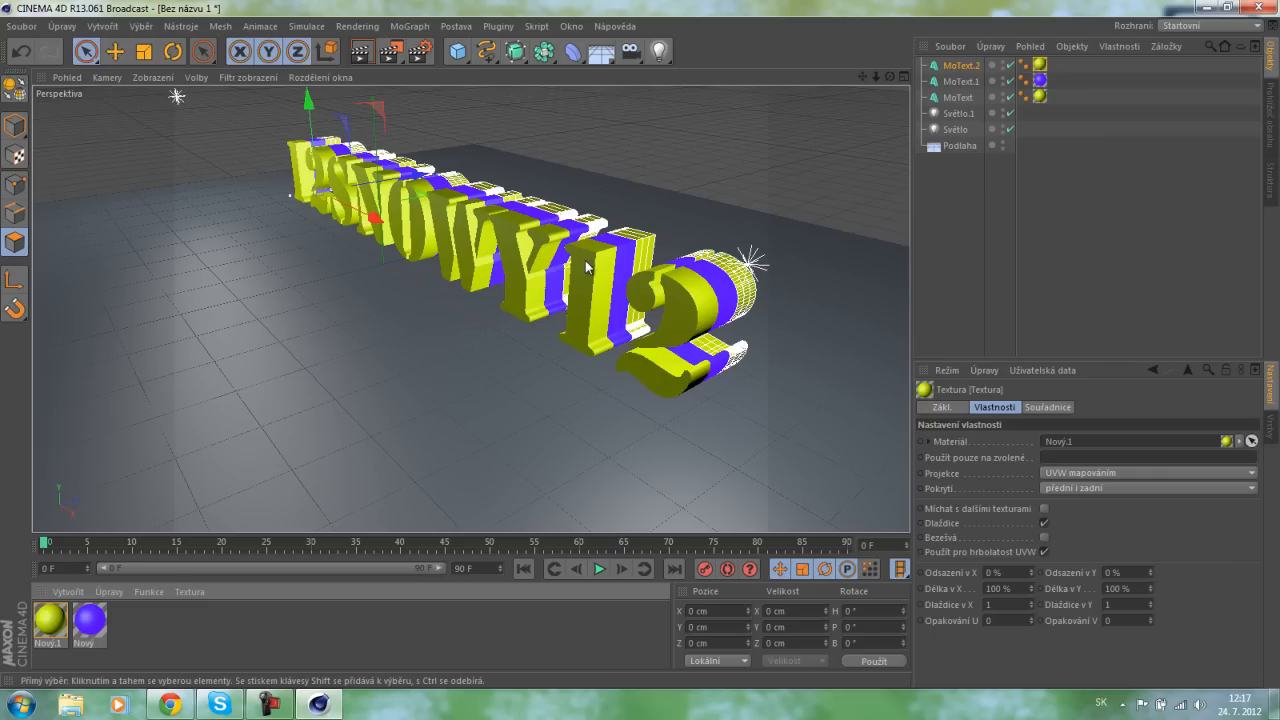
click(365, 62)
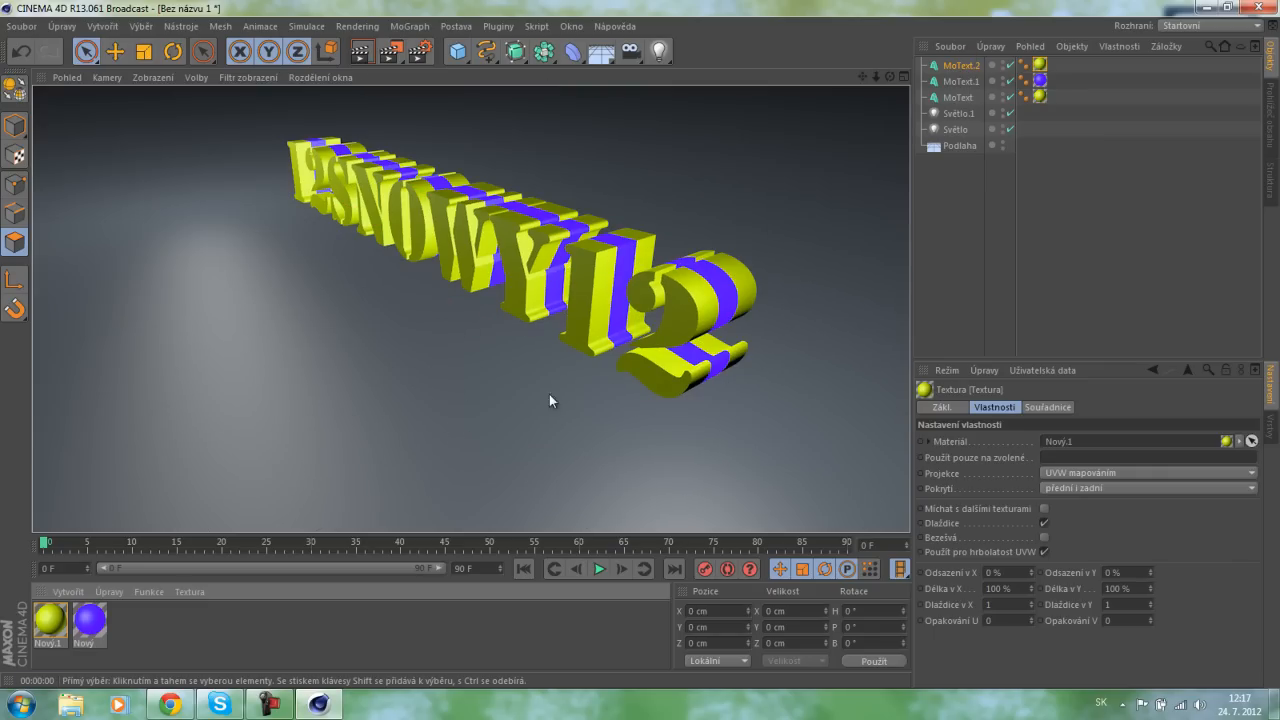
click(638, 435)
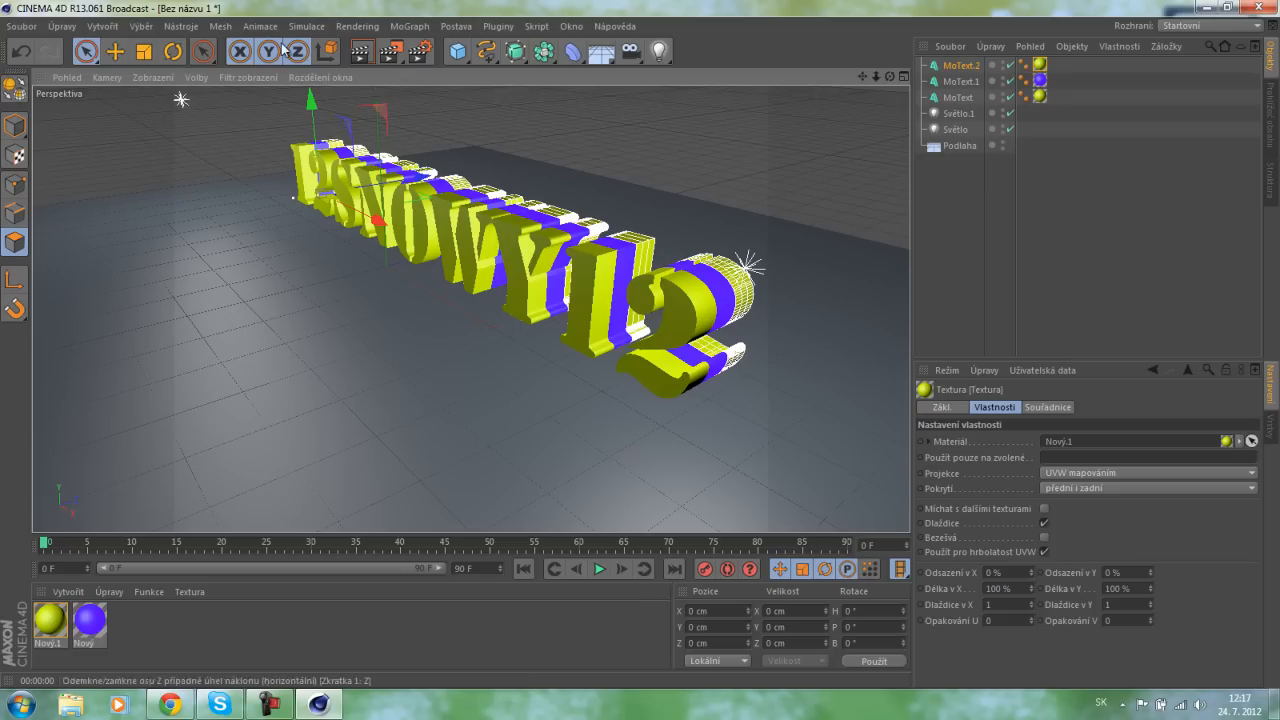
Add the Efekt záření (Glow) and Globální iluminace effects to the render settings and close them.
click(357, 26)
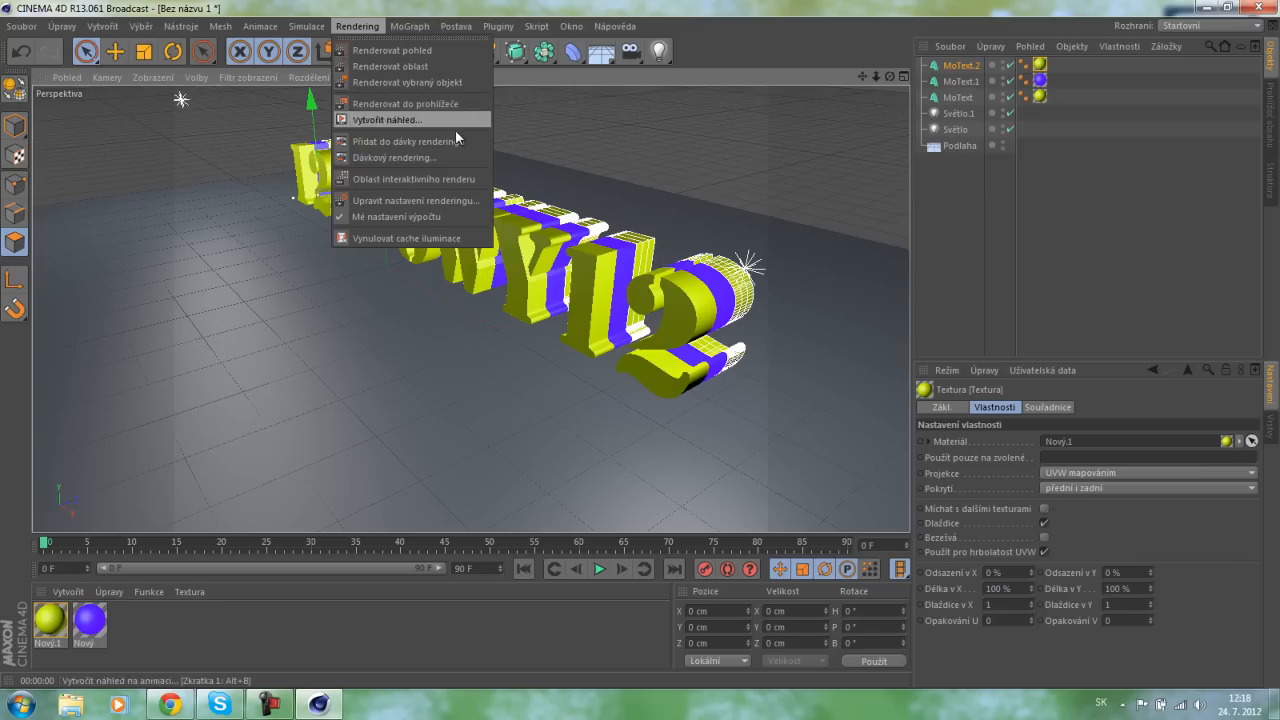
click(472, 203)
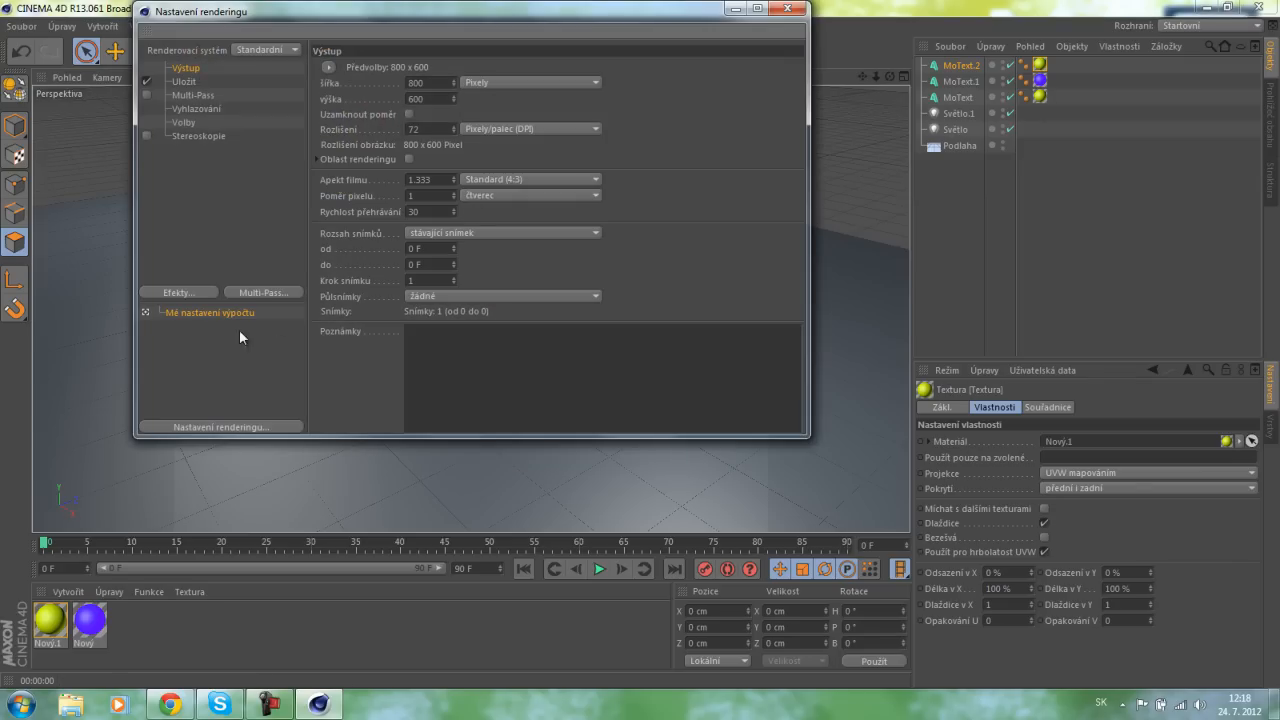
click(177, 295)
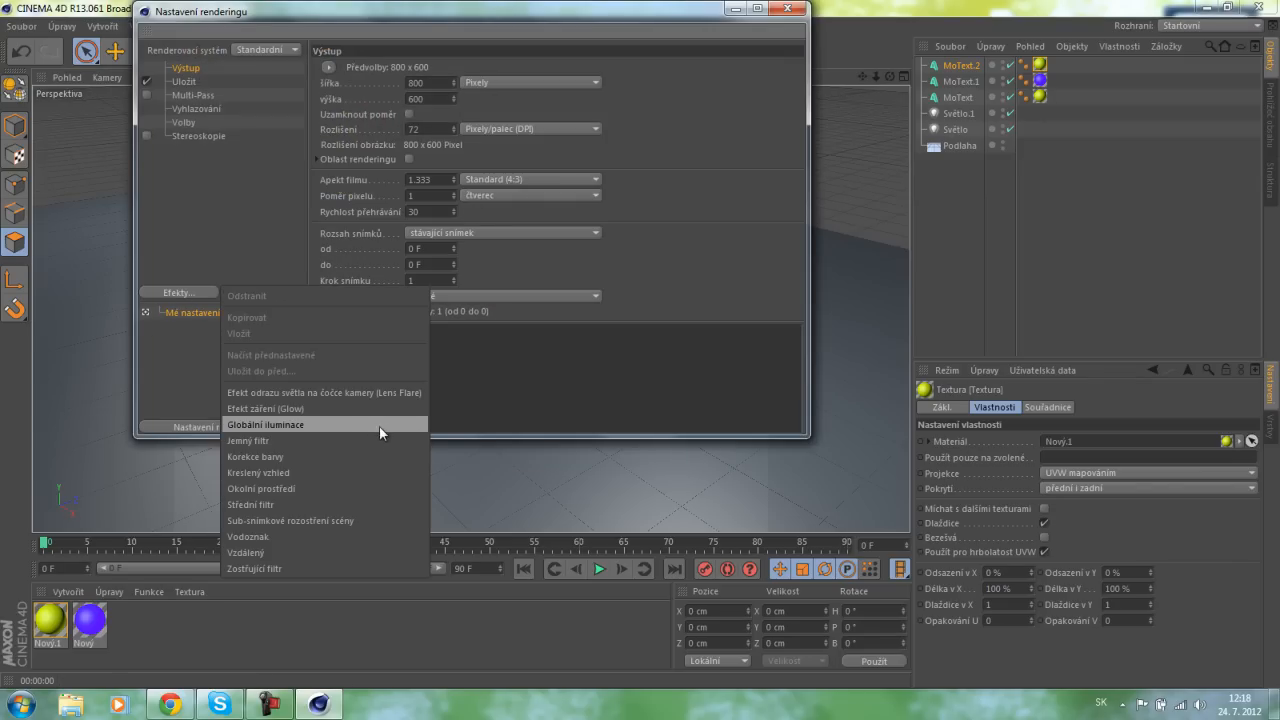
click(353, 410)
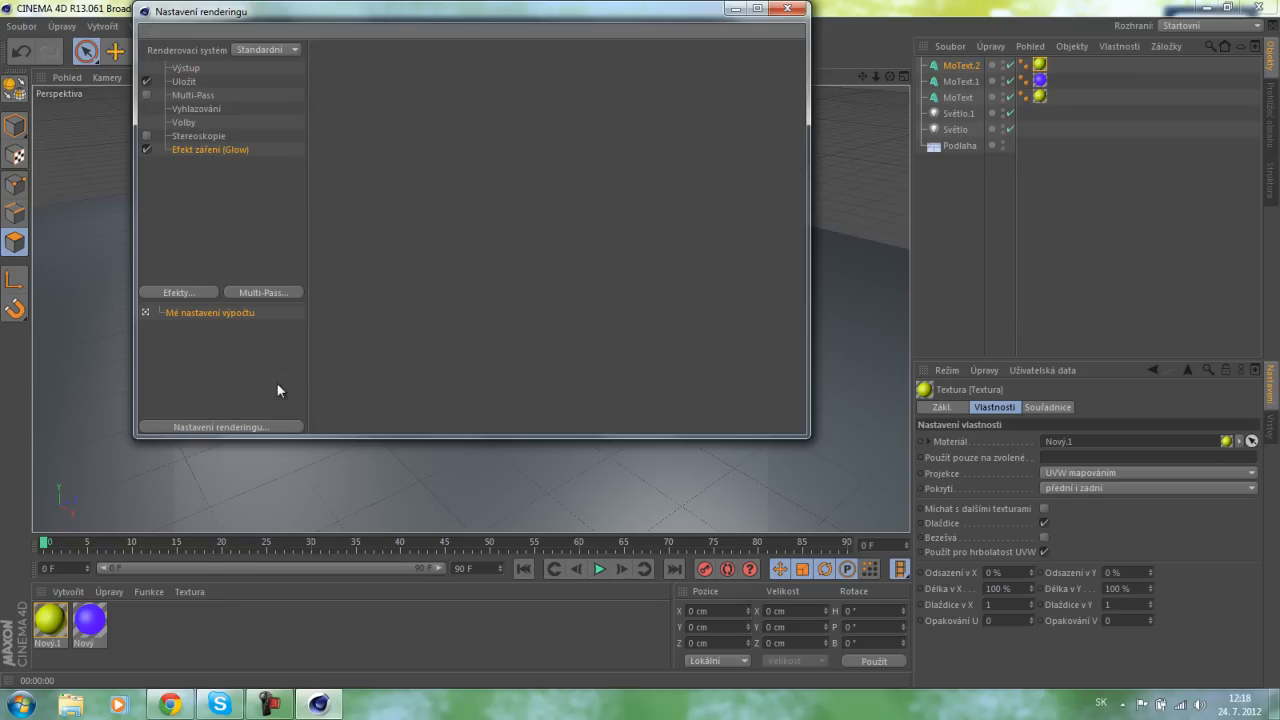
click(171, 288)
click(343, 409)
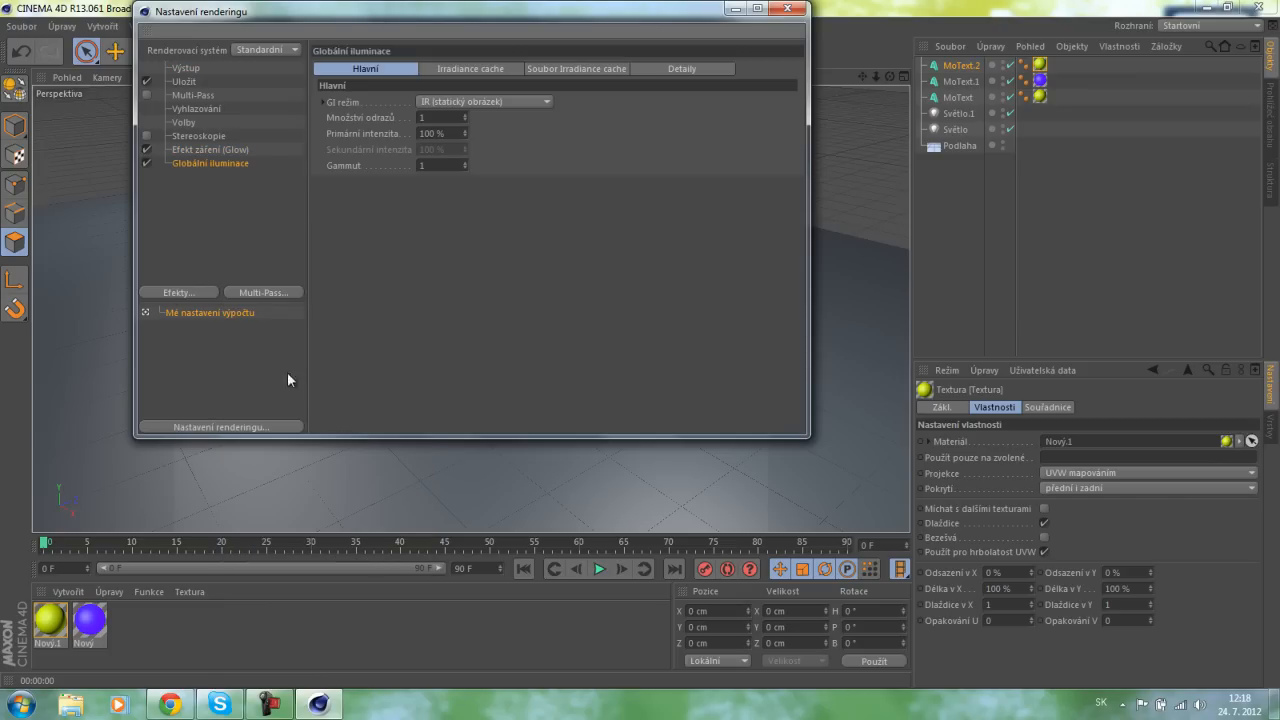
click(194, 297)
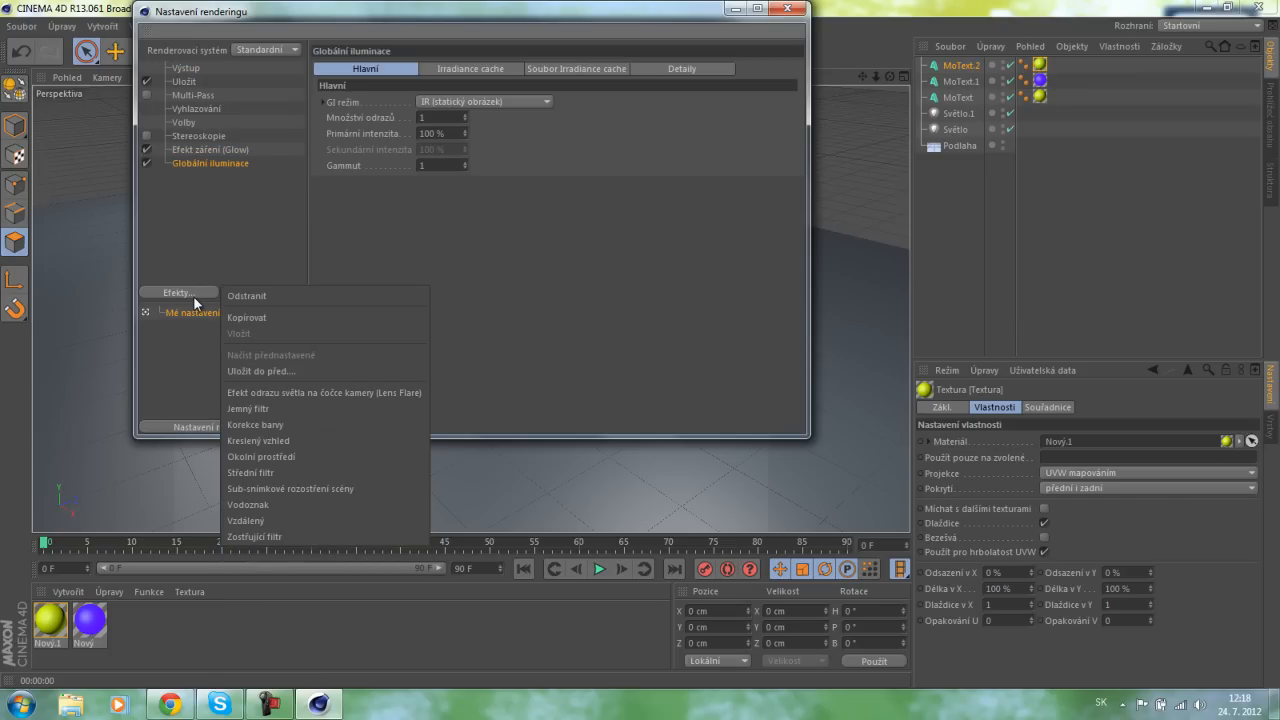
click(181, 406)
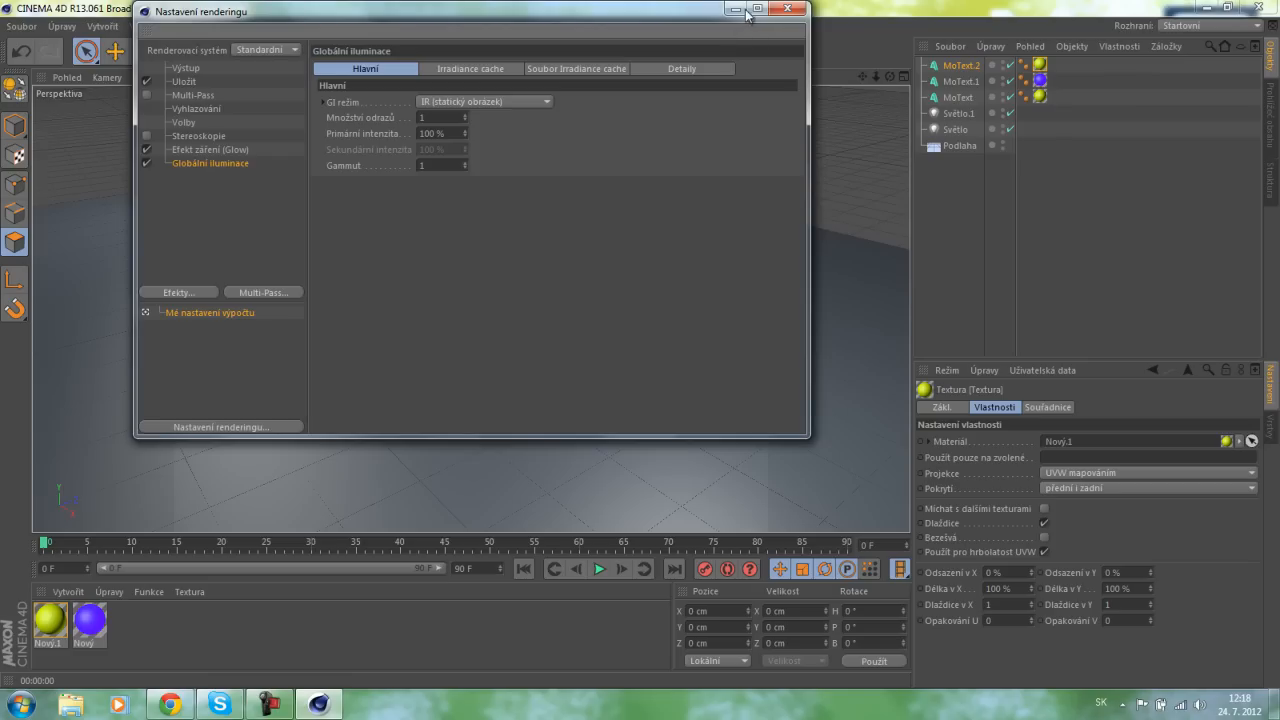
click(787, 9)
Render the perspective view to preview the glow and global illumination on the text.
click(360, 51)
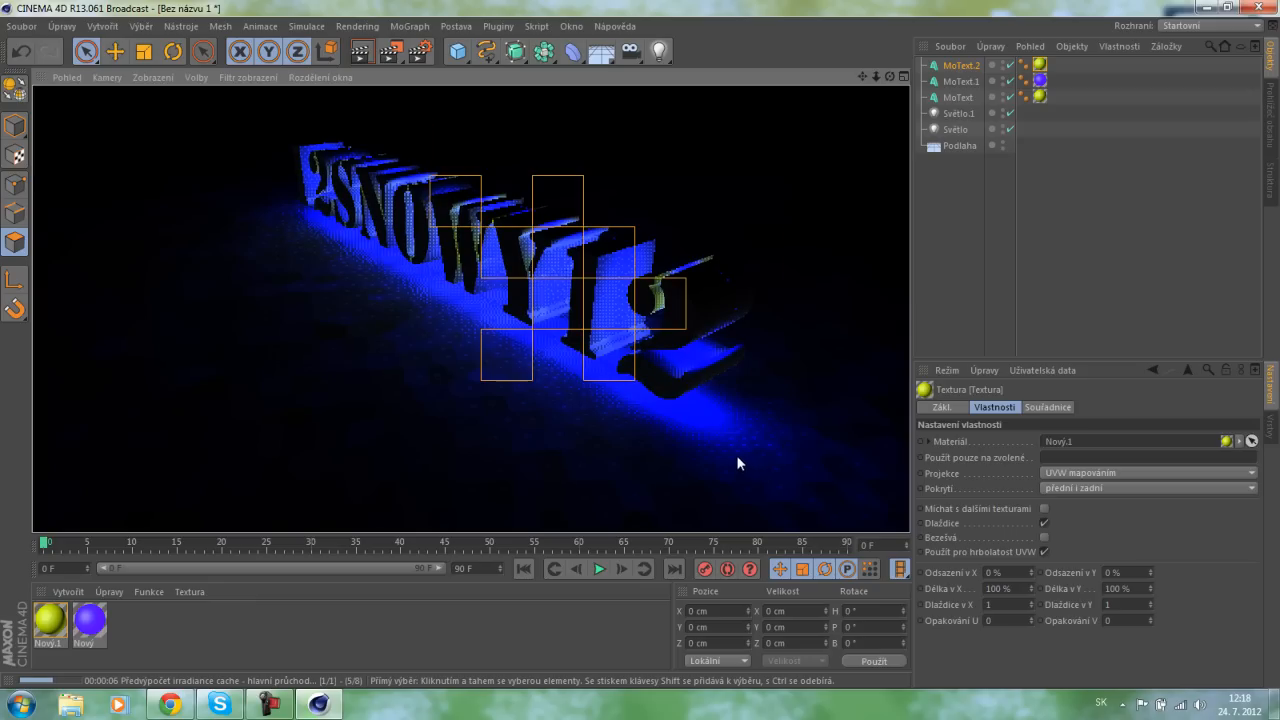
click(271, 704)
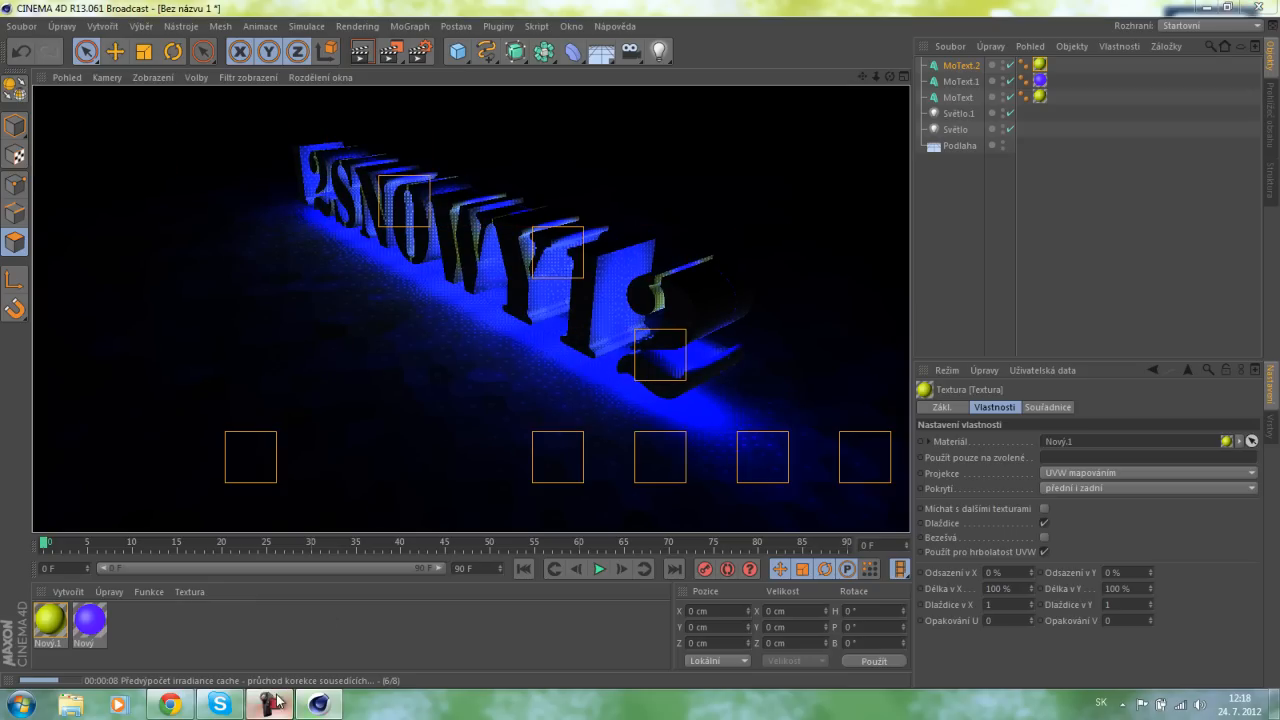
click(1244, 585)
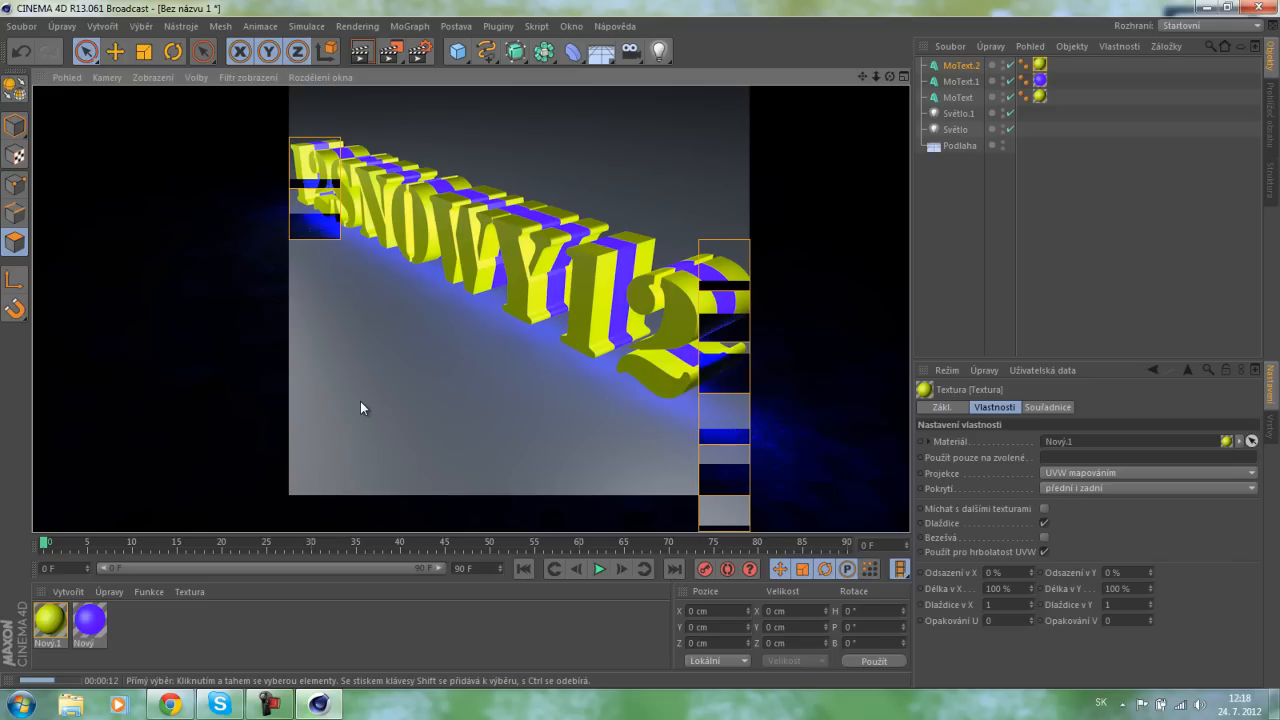
click(341, 323)
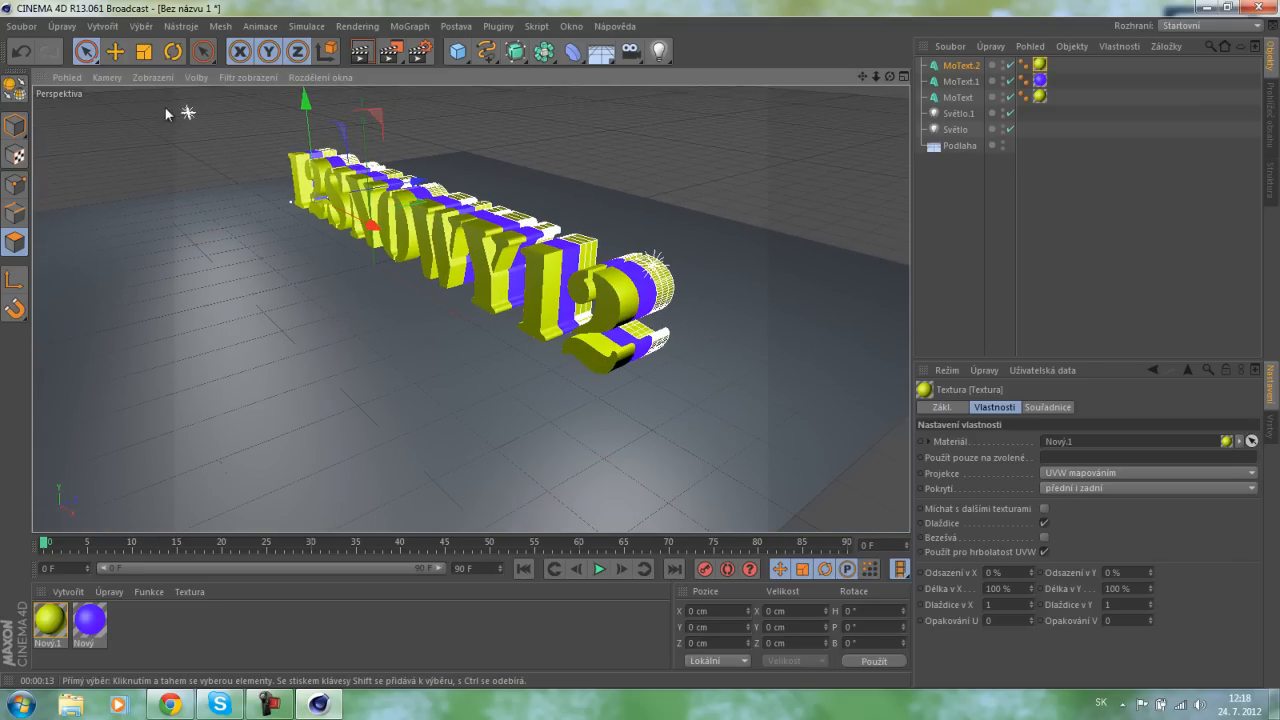
Set the brightness (Jas) of the light Světlo to 50 %.
click(955, 129)
click(1014, 408)
click(1016, 421)
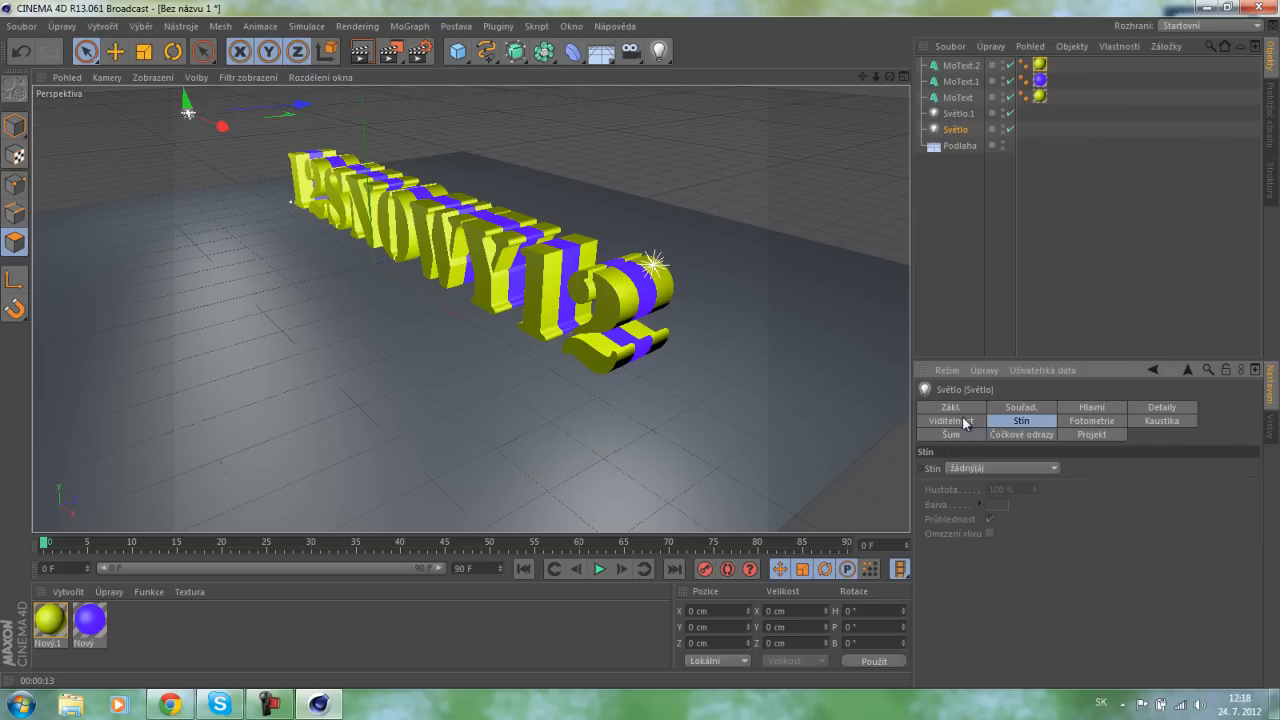
click(966, 434)
click(1022, 436)
click(1092, 422)
click(1092, 408)
click(1150, 409)
click(1092, 408)
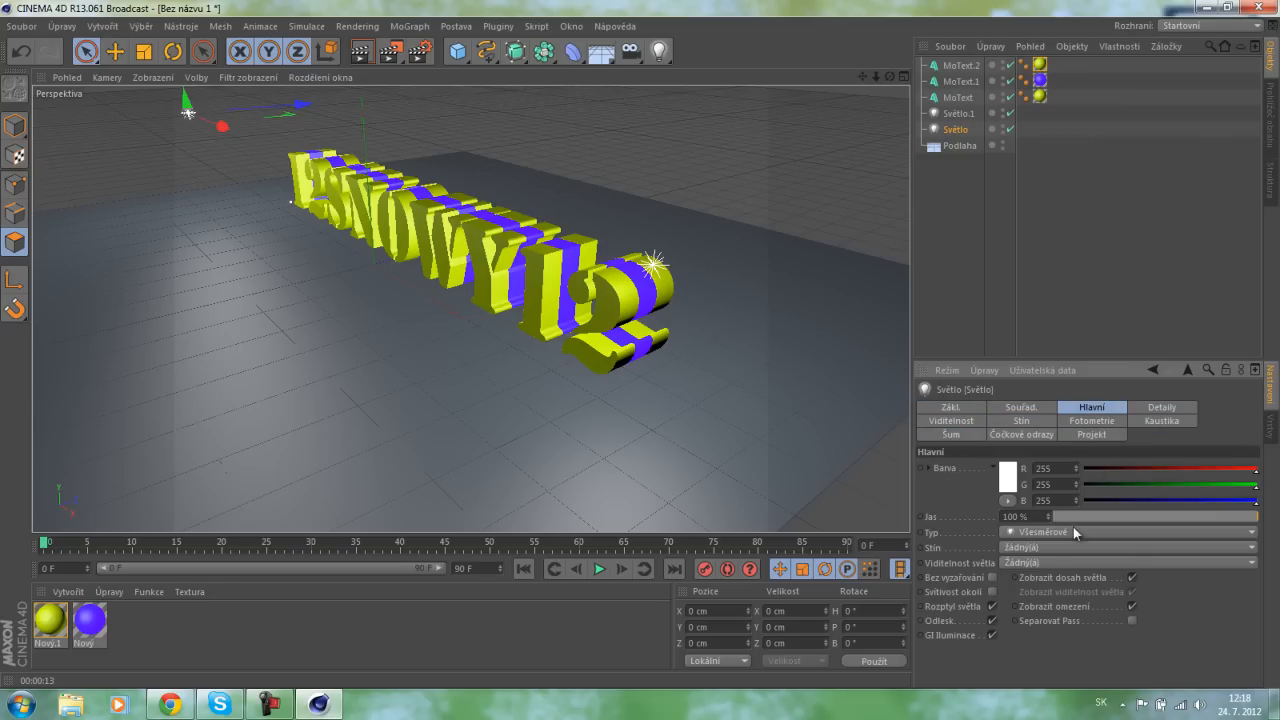
drag(1038, 518, 978, 516)
text(50)
key(Return)
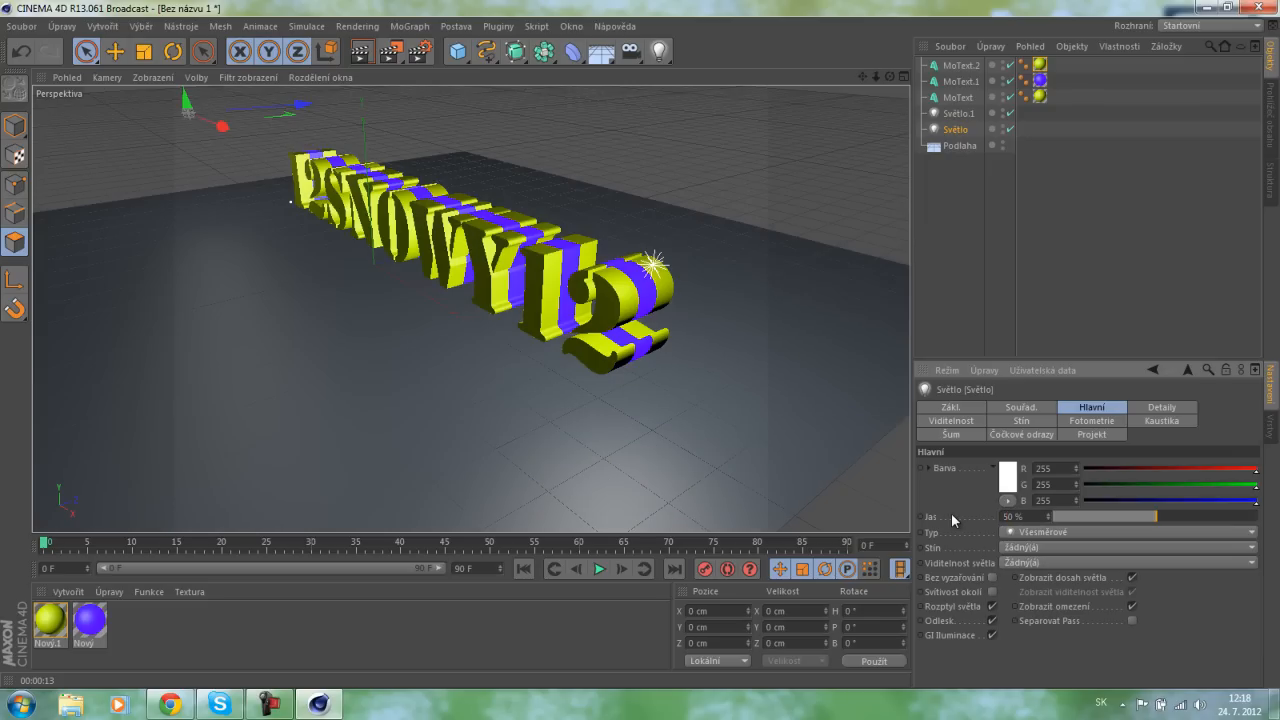
Set the brightness (Jas) of the light Světlo.1 to 50 %.
click(966, 117)
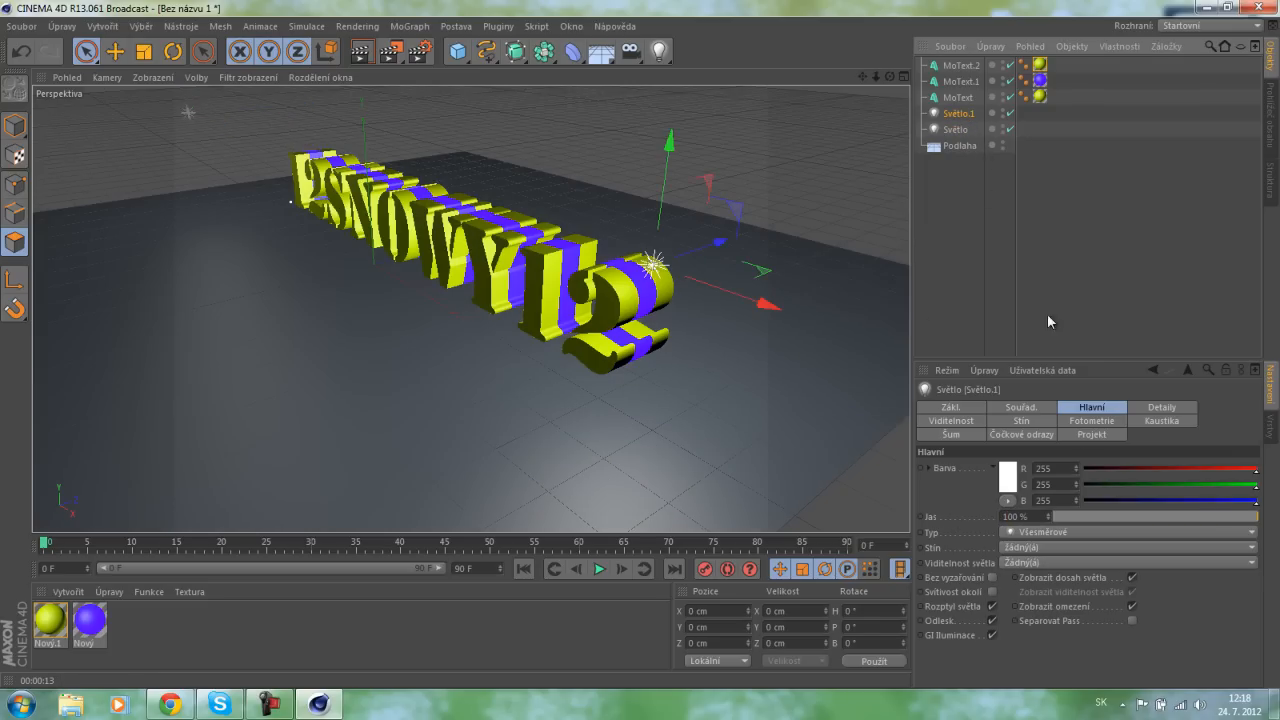
drag(1040, 514, 930, 518)
text(50)
key(Return)
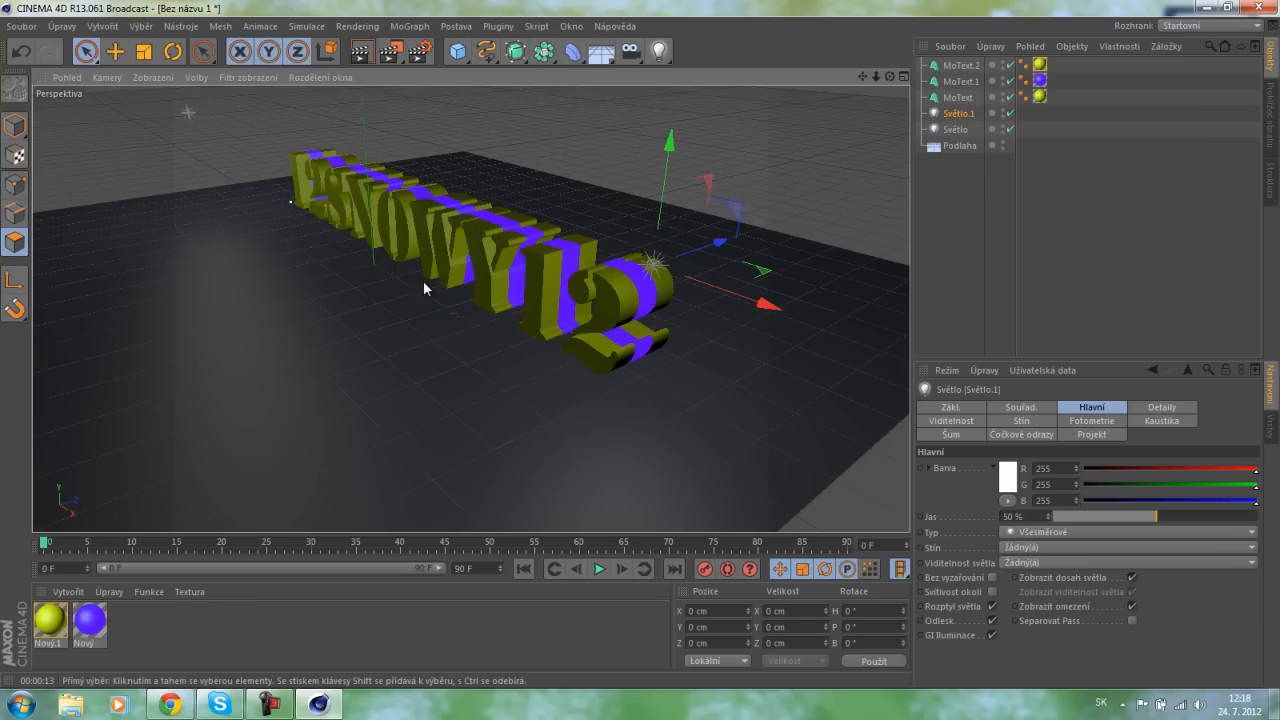
Test-render the perspective view with the dimmed lights, first close up and again from a lower, more distant angle.
scroll(424, 281, up, 2)
click(355, 52)
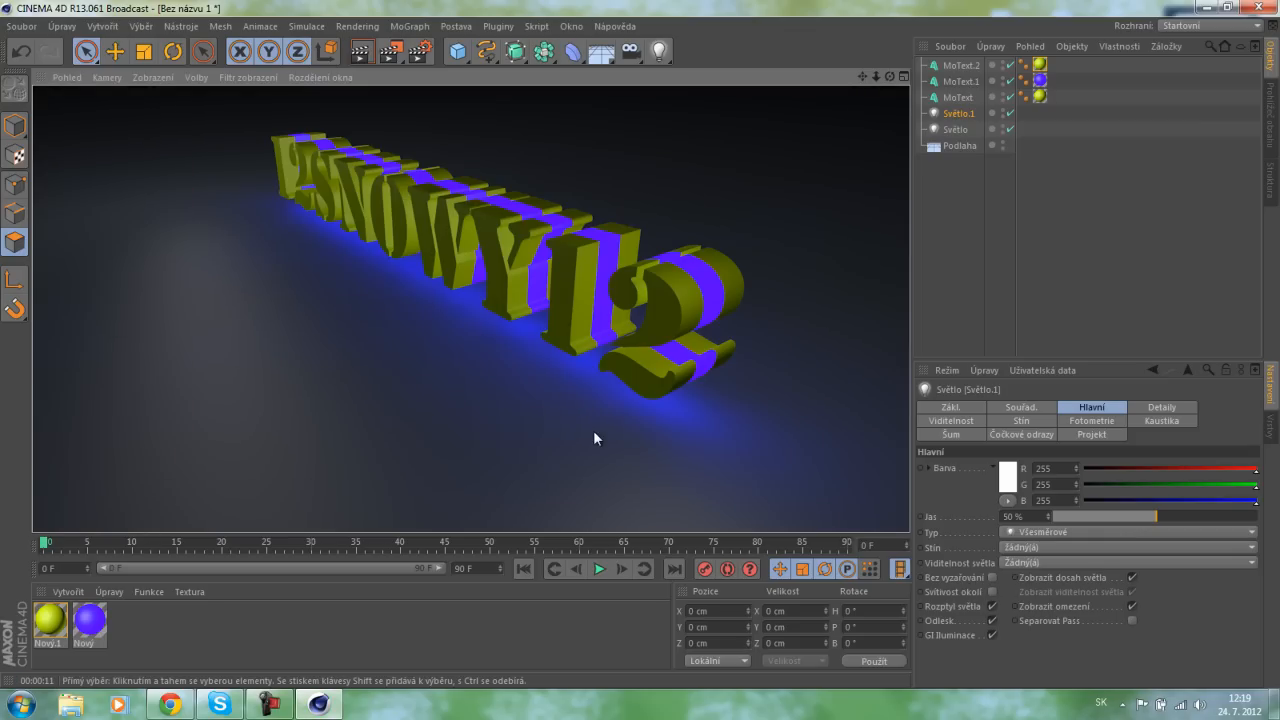
scroll(593, 430, down, 1)
alt+drag(645, 448, 770, 445)
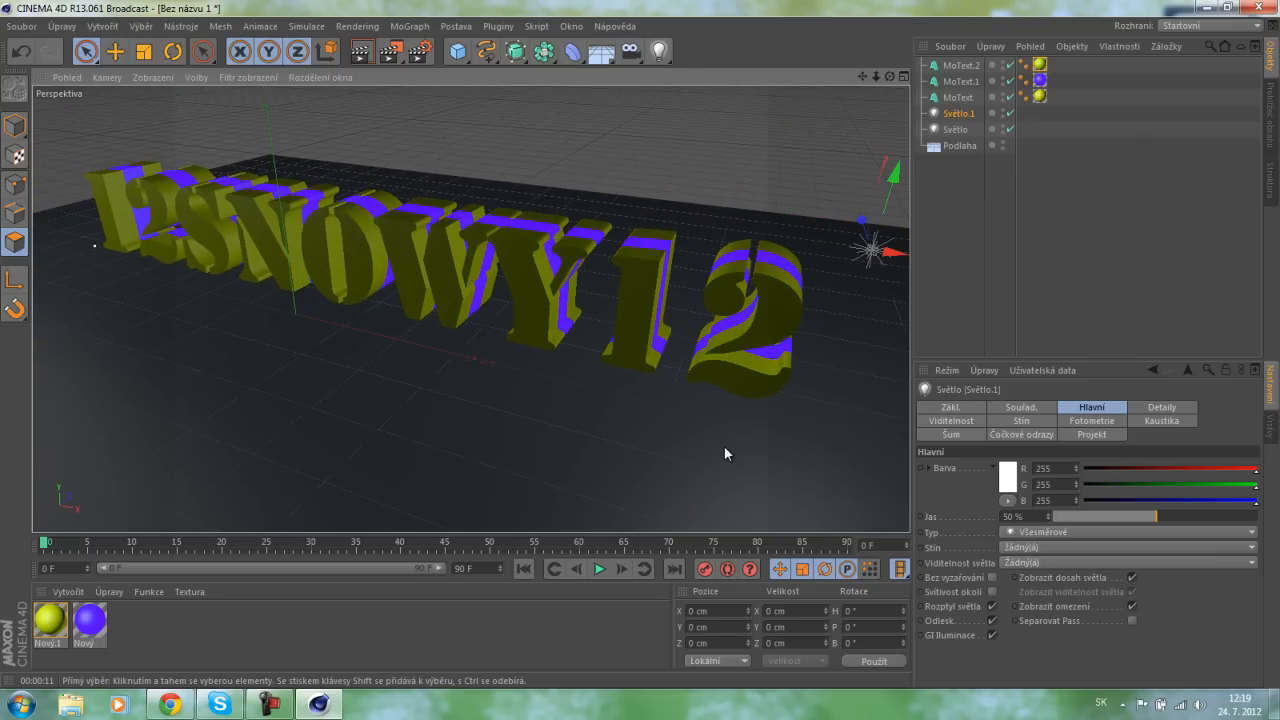
alt+drag(711, 474, 502, 331)
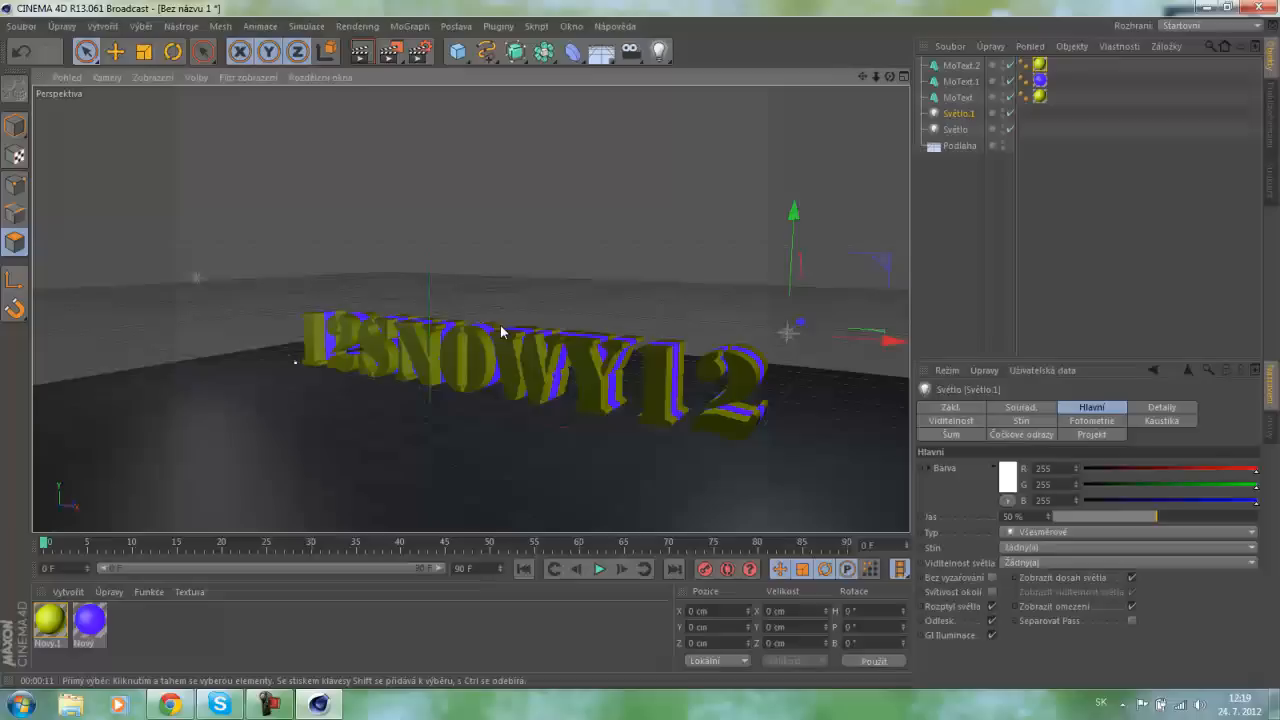
click(364, 53)
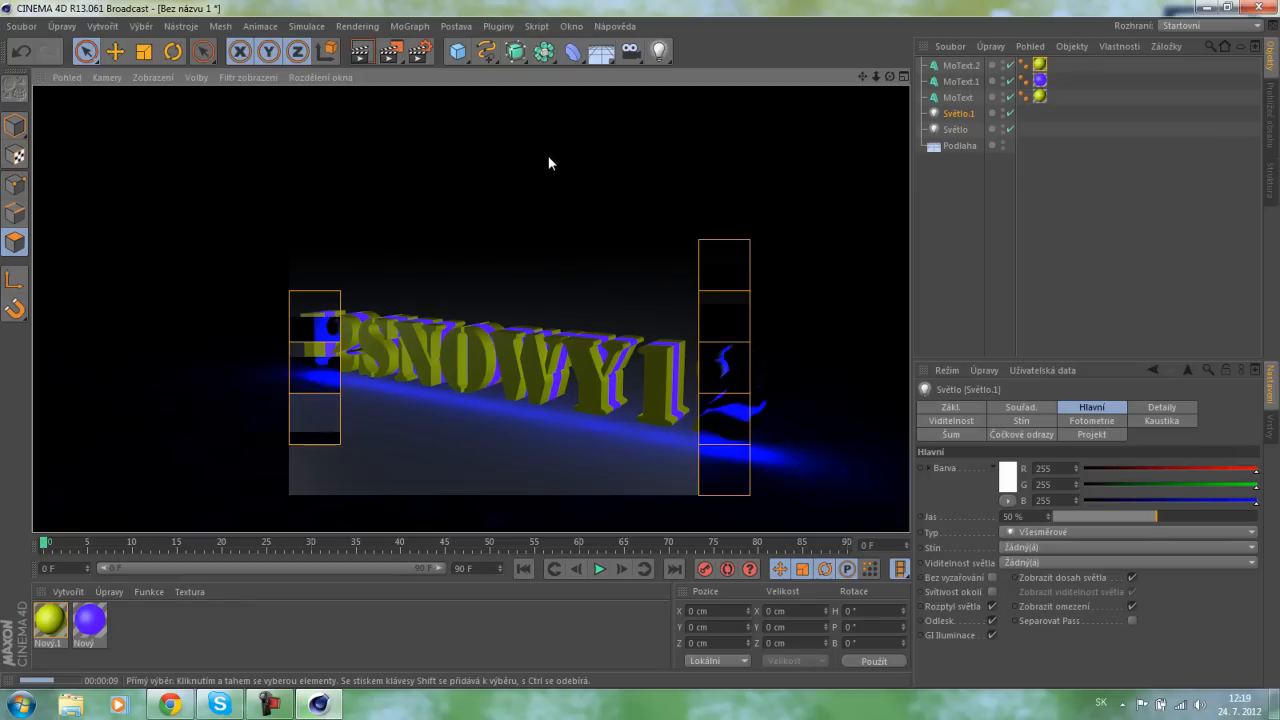
click(624, 324)
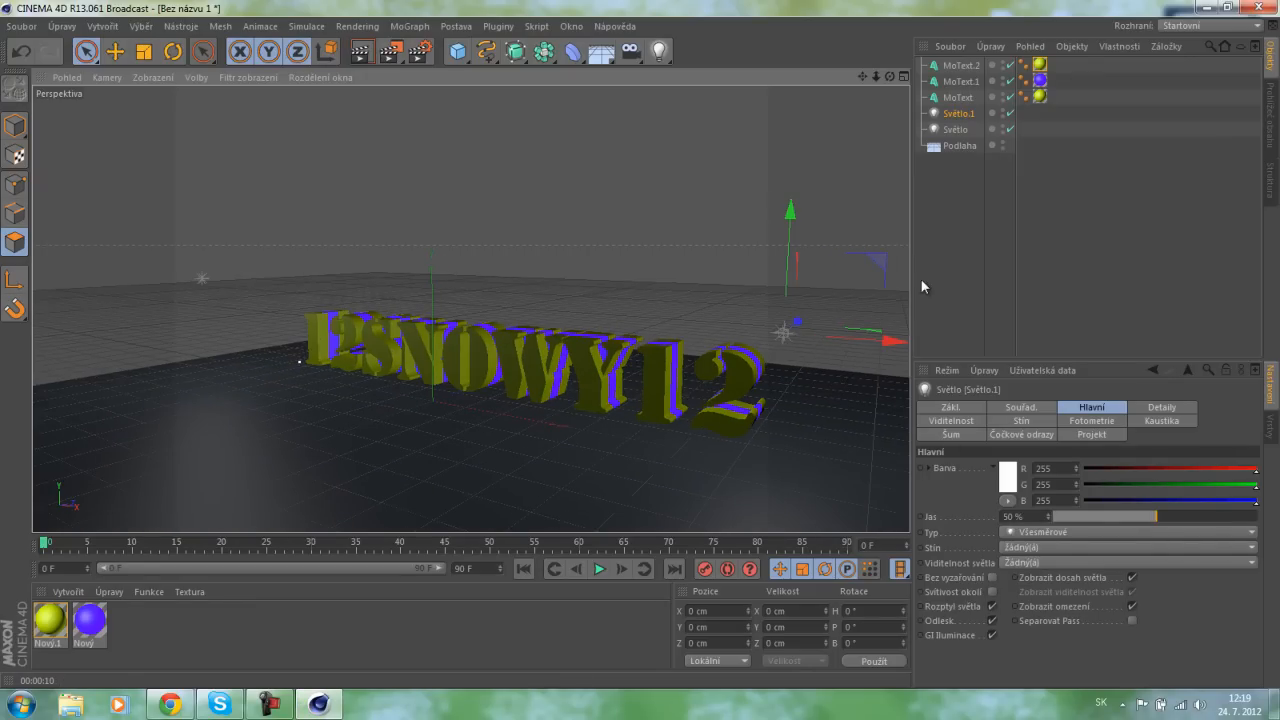
Try a pure green colour (R 0, G 255, B 0) on the light Světlo.1 and test-render the view.
mouse_move(1101, 484)
mouse_down()
mouse_move(1246, 491)
mouse_move(1234, 503)
mouse_move(1084, 501)
mouse_up()
drag(1173, 466, 1088, 468)
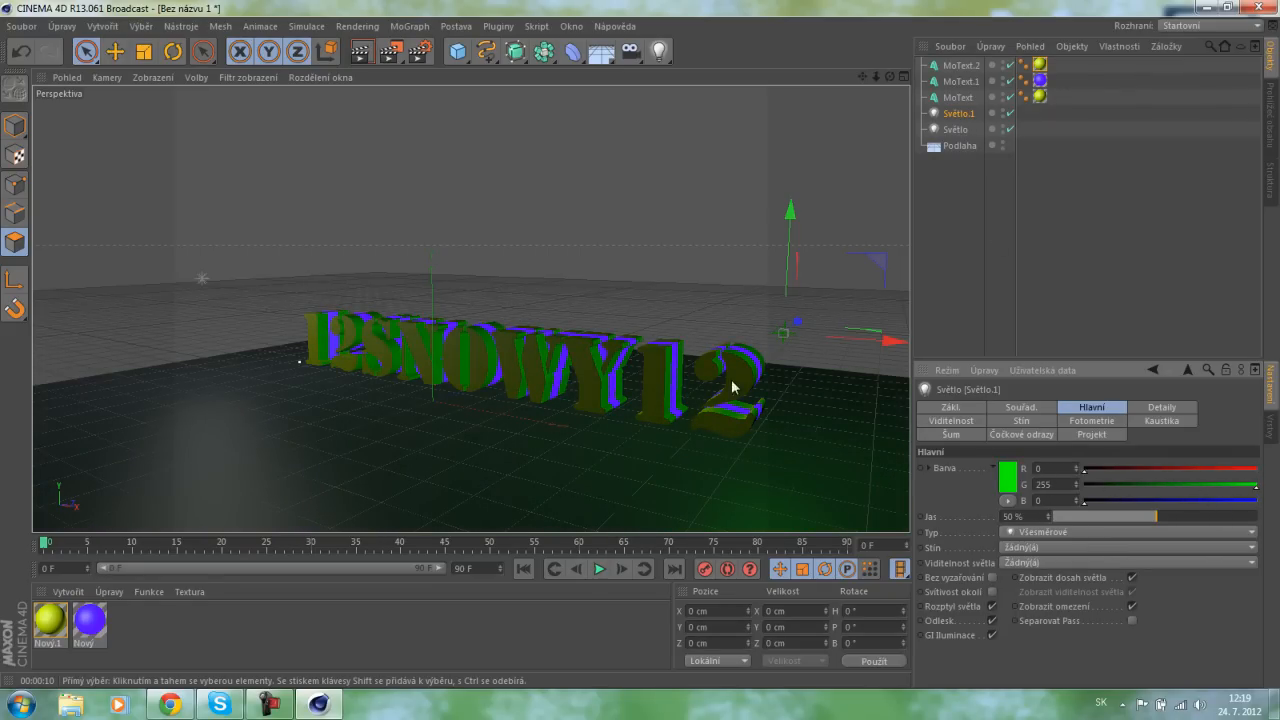
click(360, 52)
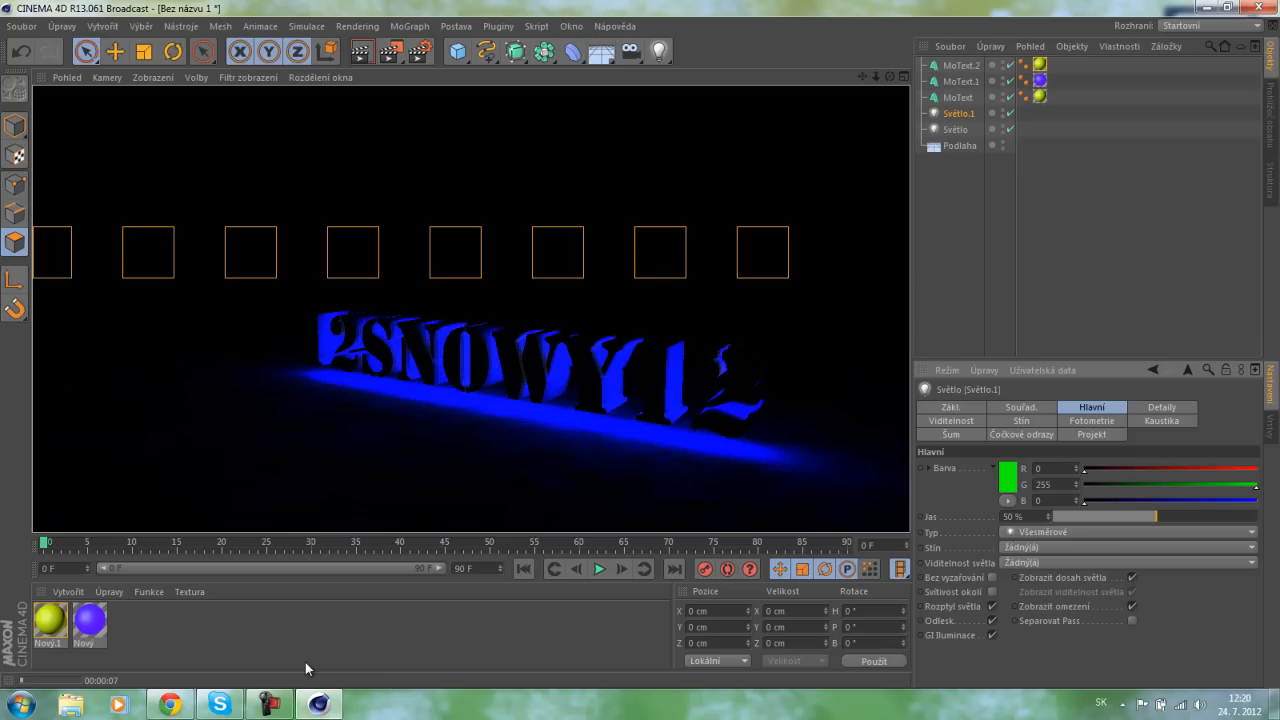
click(438, 437)
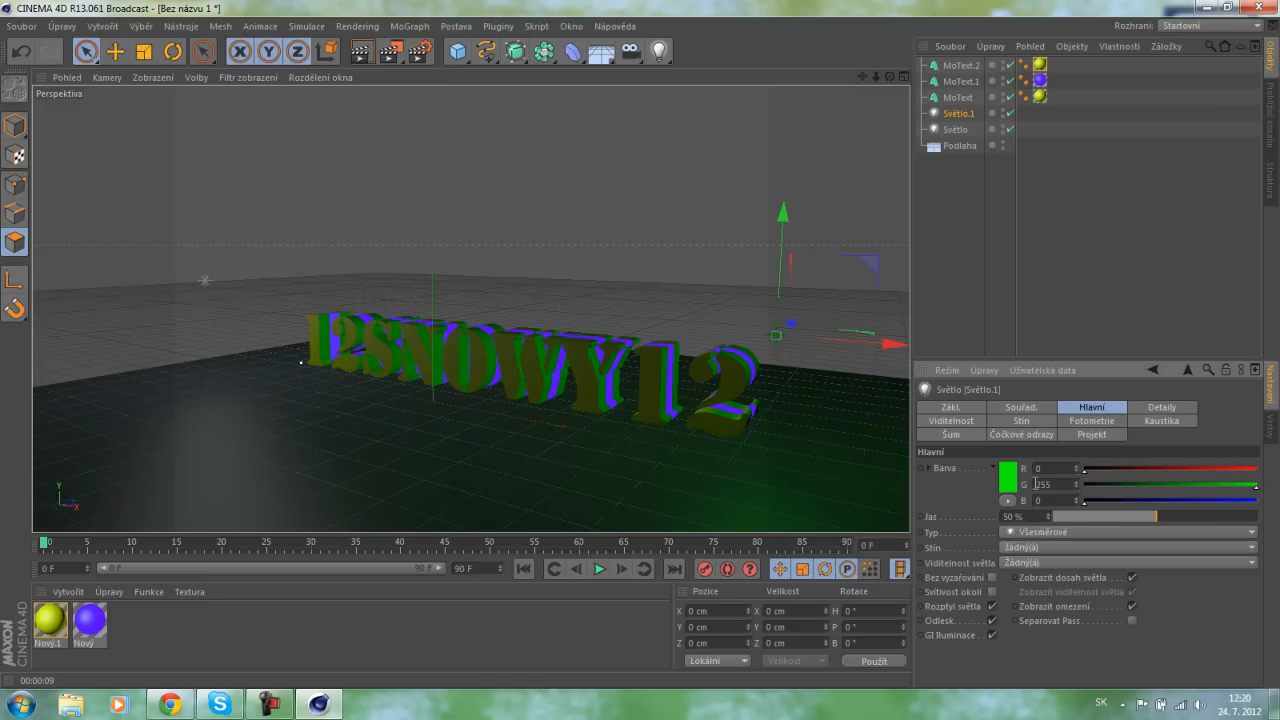
Set the colour of Světlo.1 to white (R 255, G 255, B 255) and its shadow type to Ostrý.
drag(1165, 489, 1268, 485)
drag(1132, 466, 1266, 483)
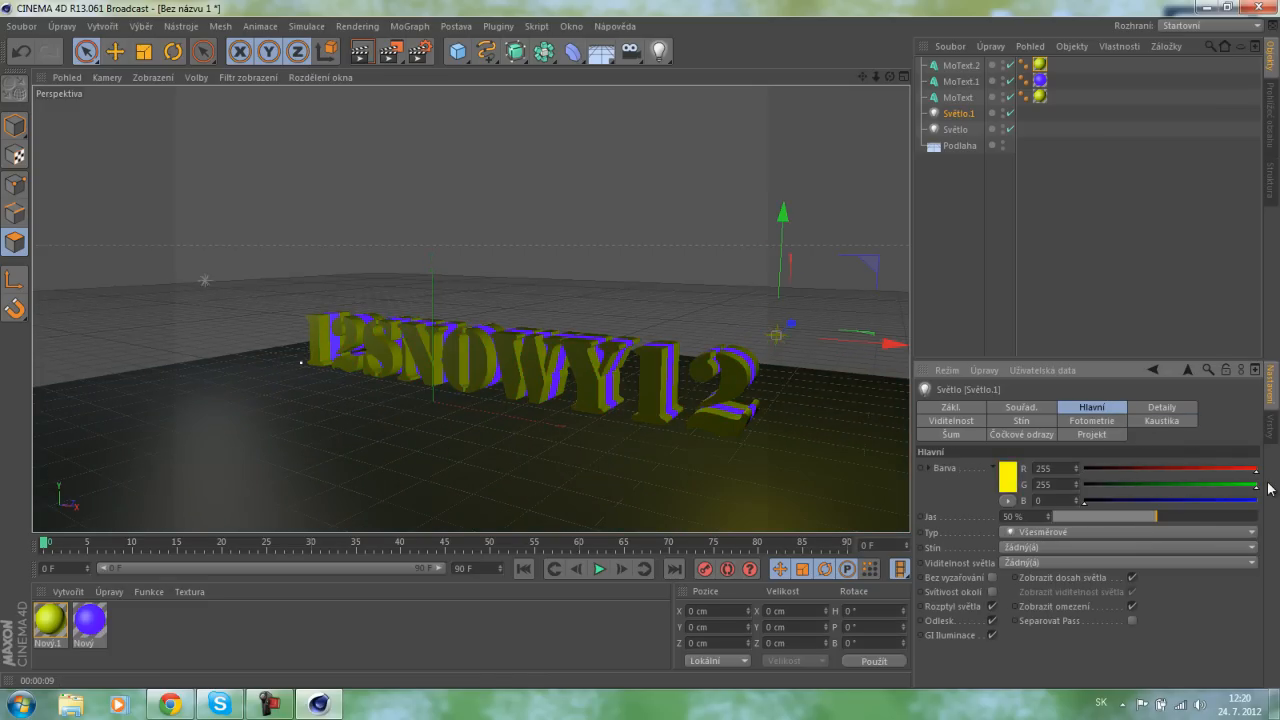
drag(1114, 502, 1182, 500)
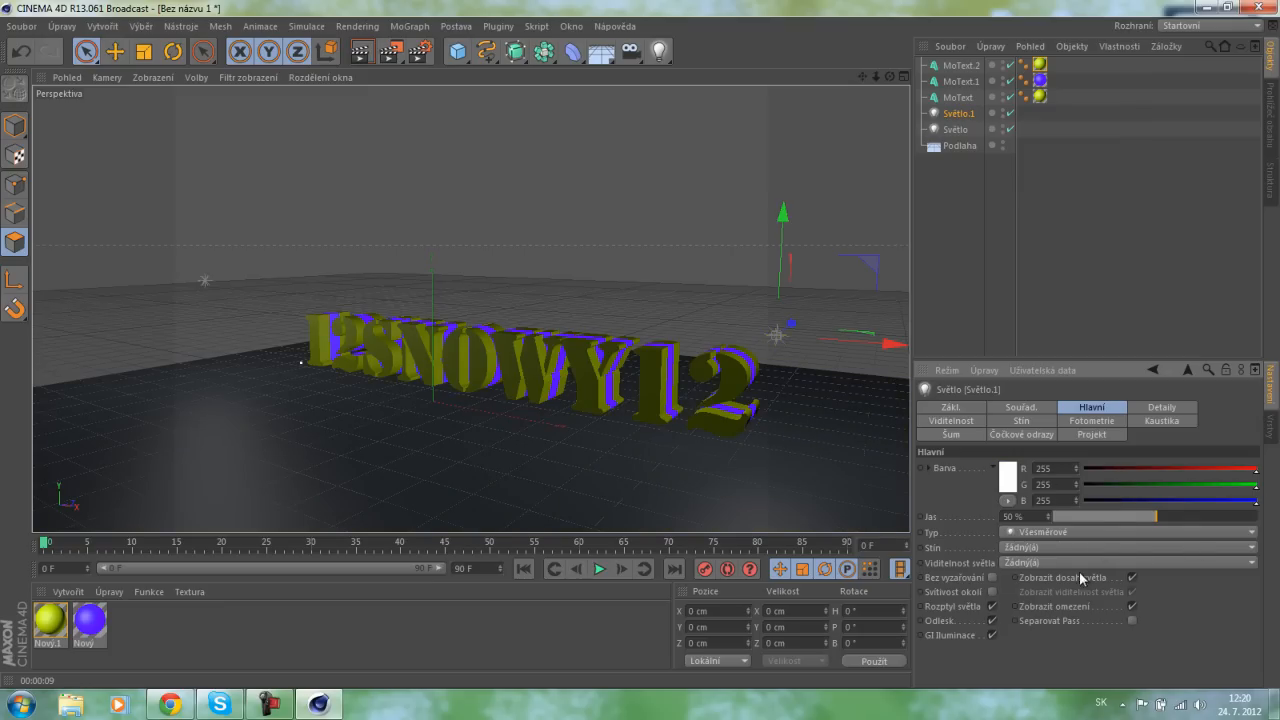
click(1027, 547)
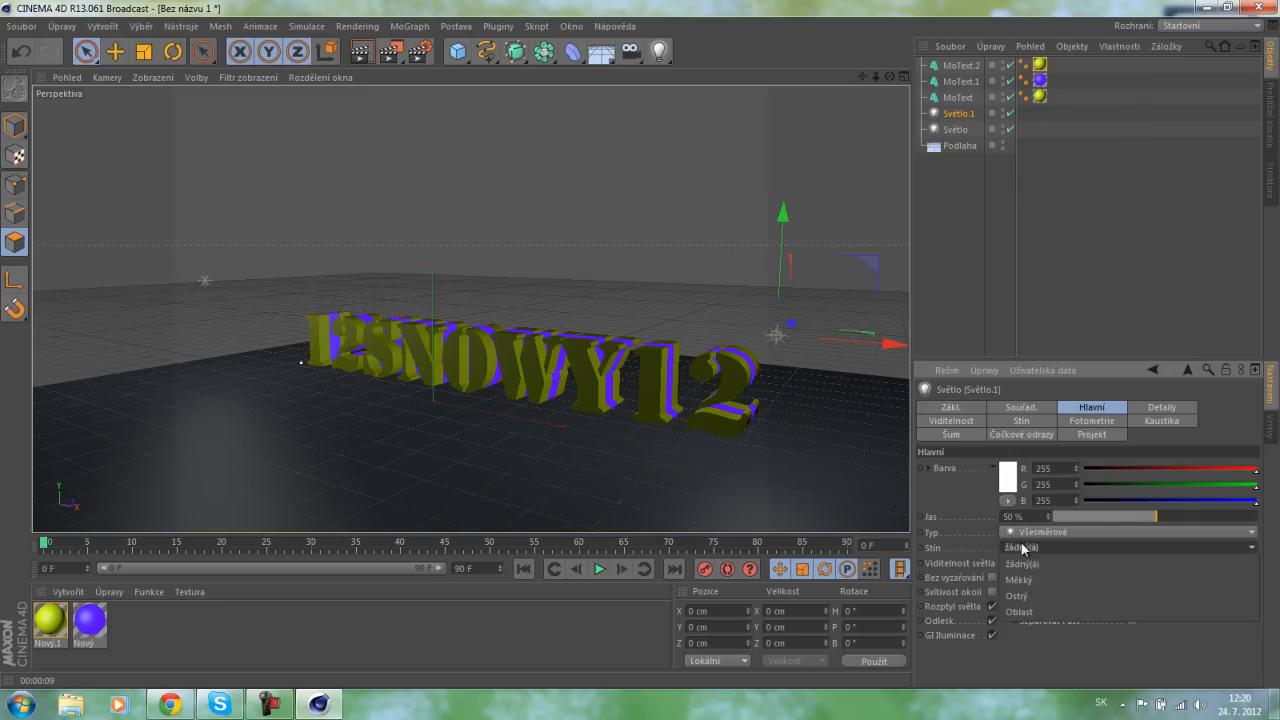
click(1041, 596)
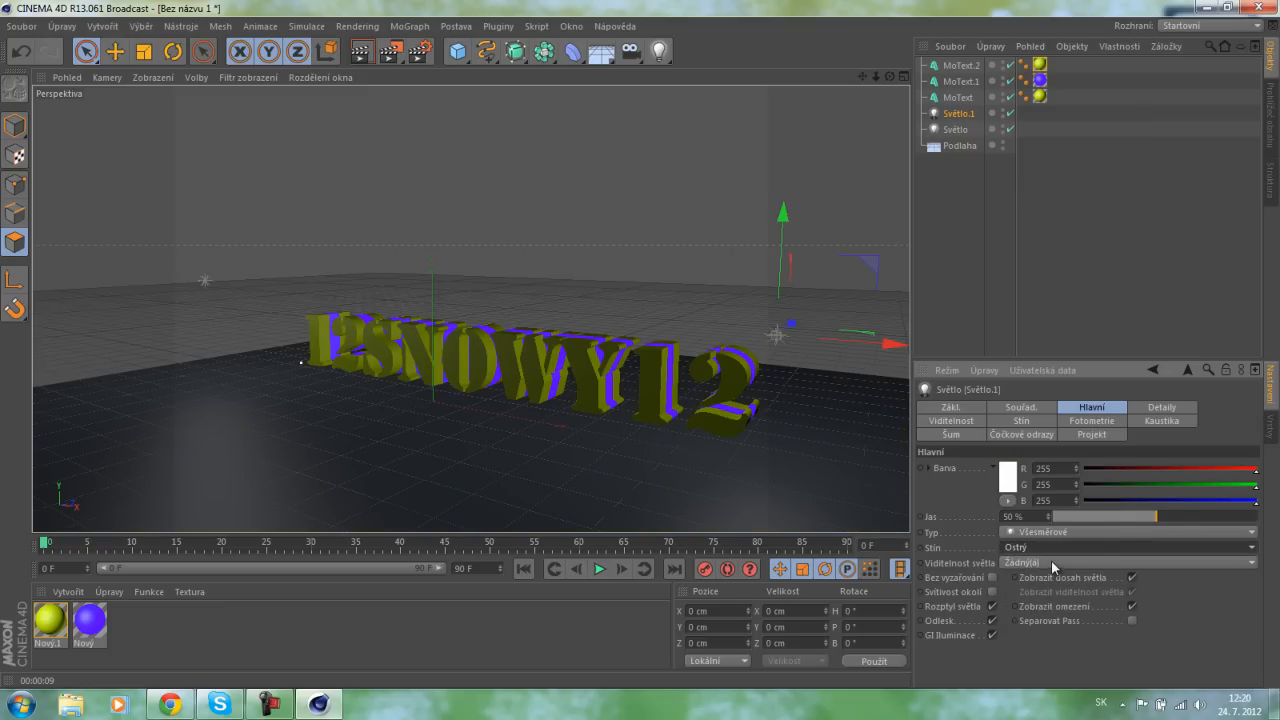
Try the light visibility option Viditelné on Světlo.1 and test-render the view.
click(1051, 561)
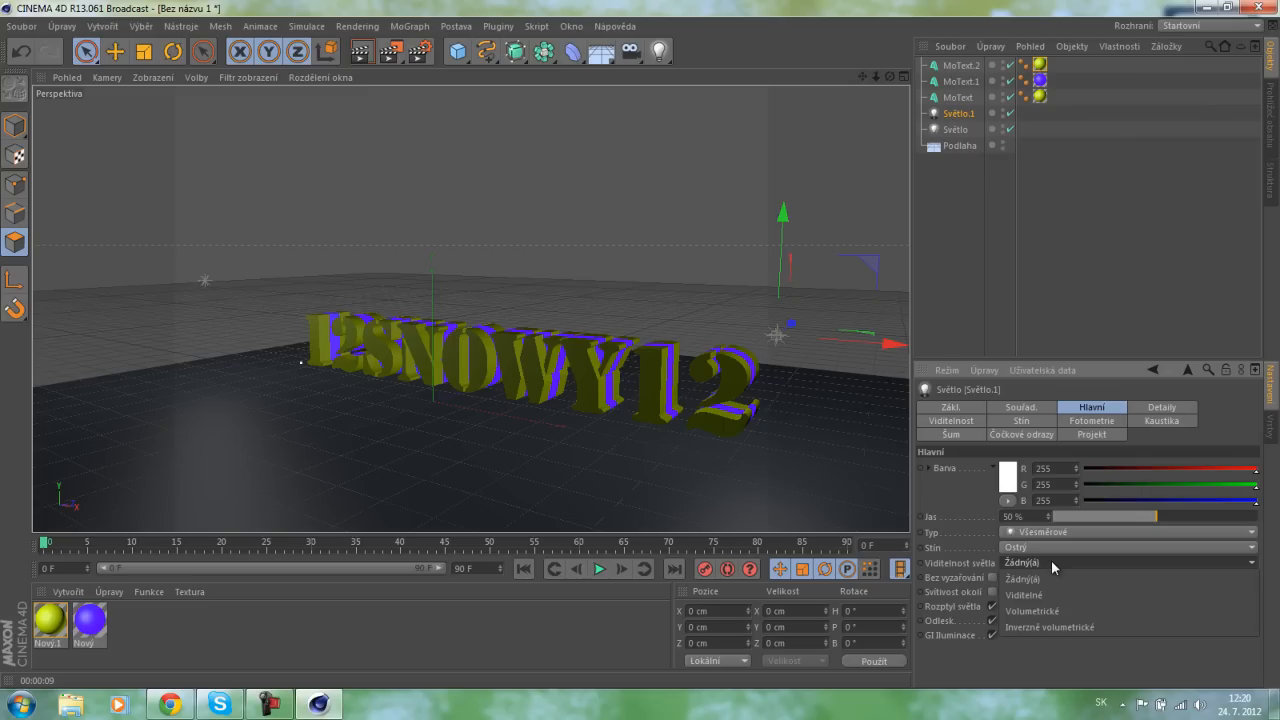
click(1051, 595)
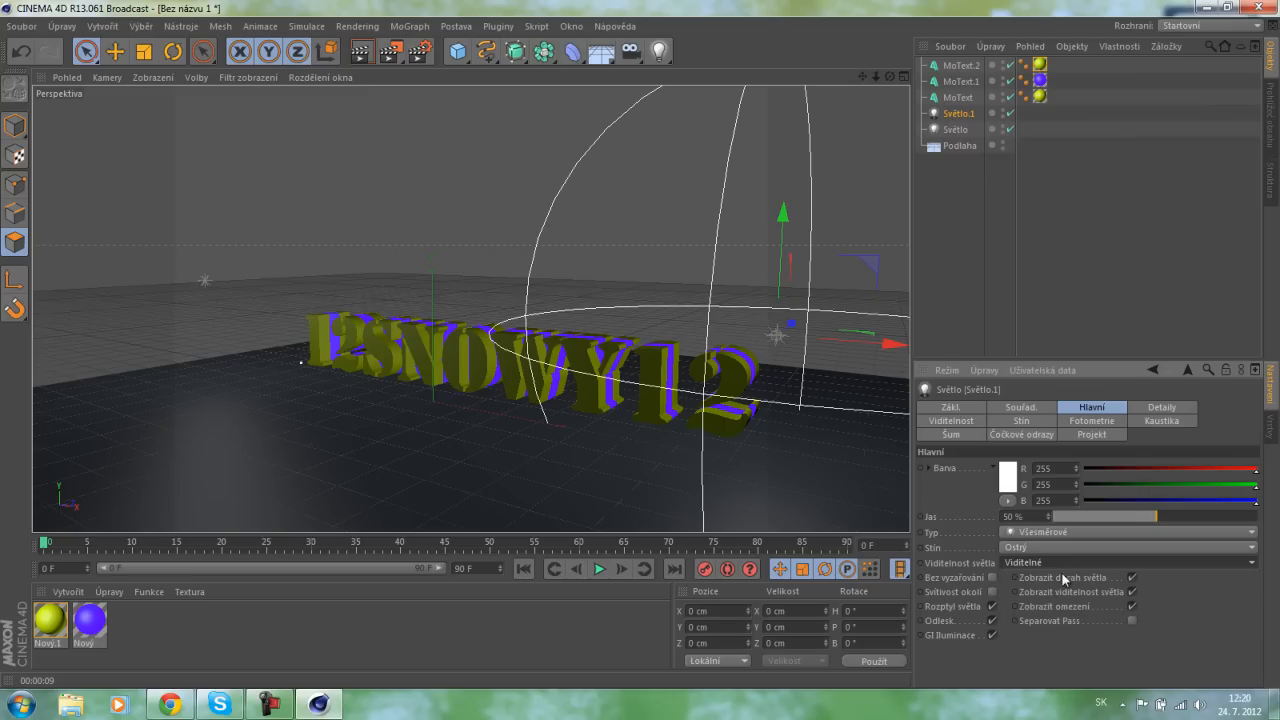
click(360, 53)
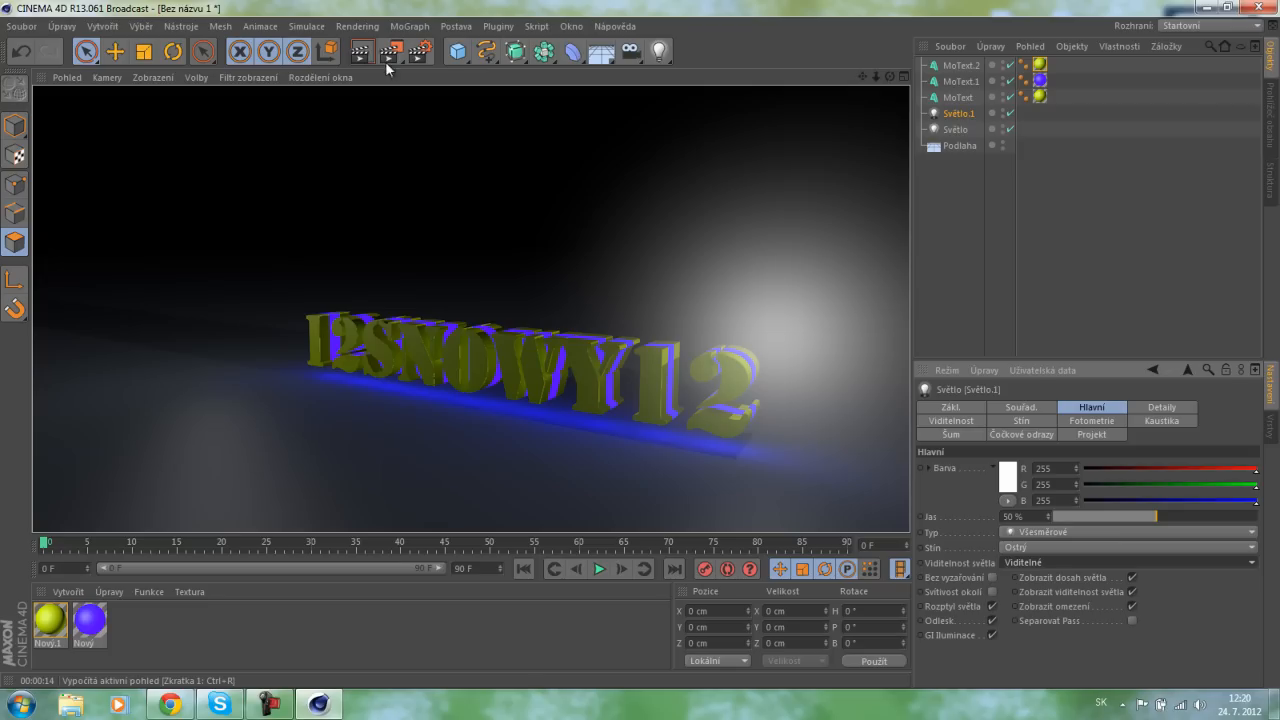
Set the light visibility of Světlo.1 back to Žádný(á).
click(1035, 533)
click(1050, 532)
click(1051, 548)
click(1049, 544)
click(1038, 565)
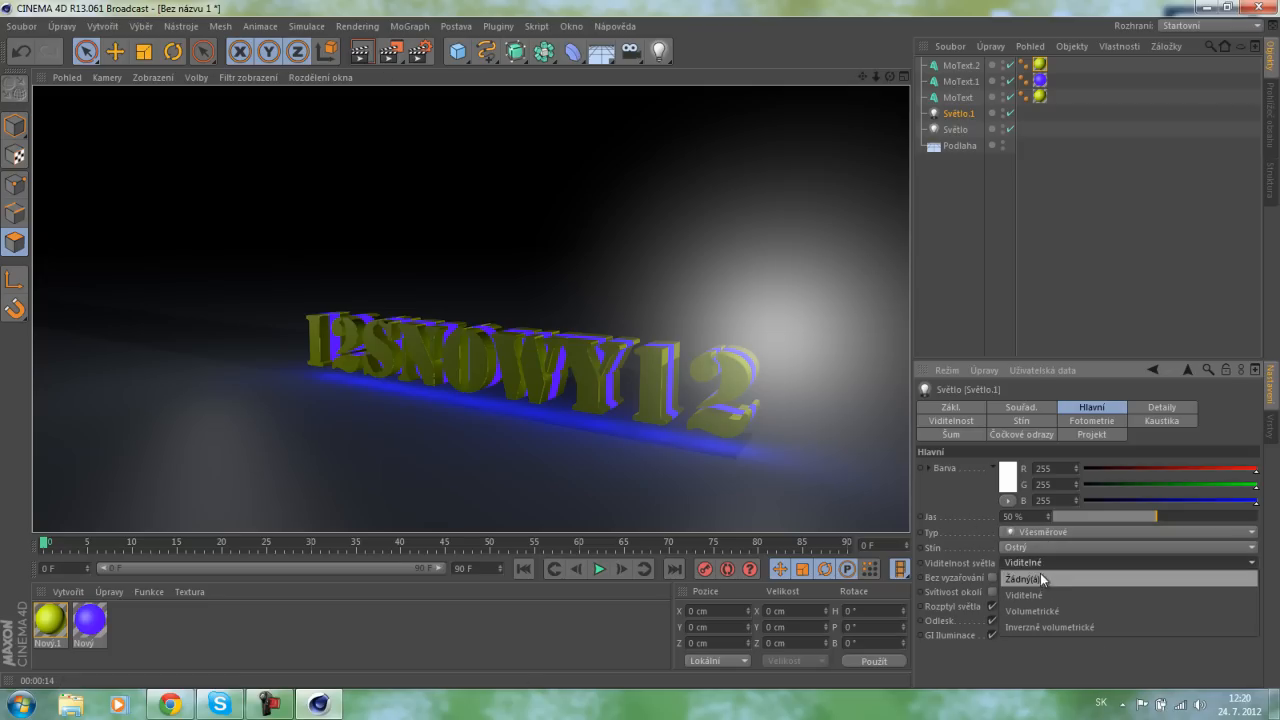
click(1041, 577)
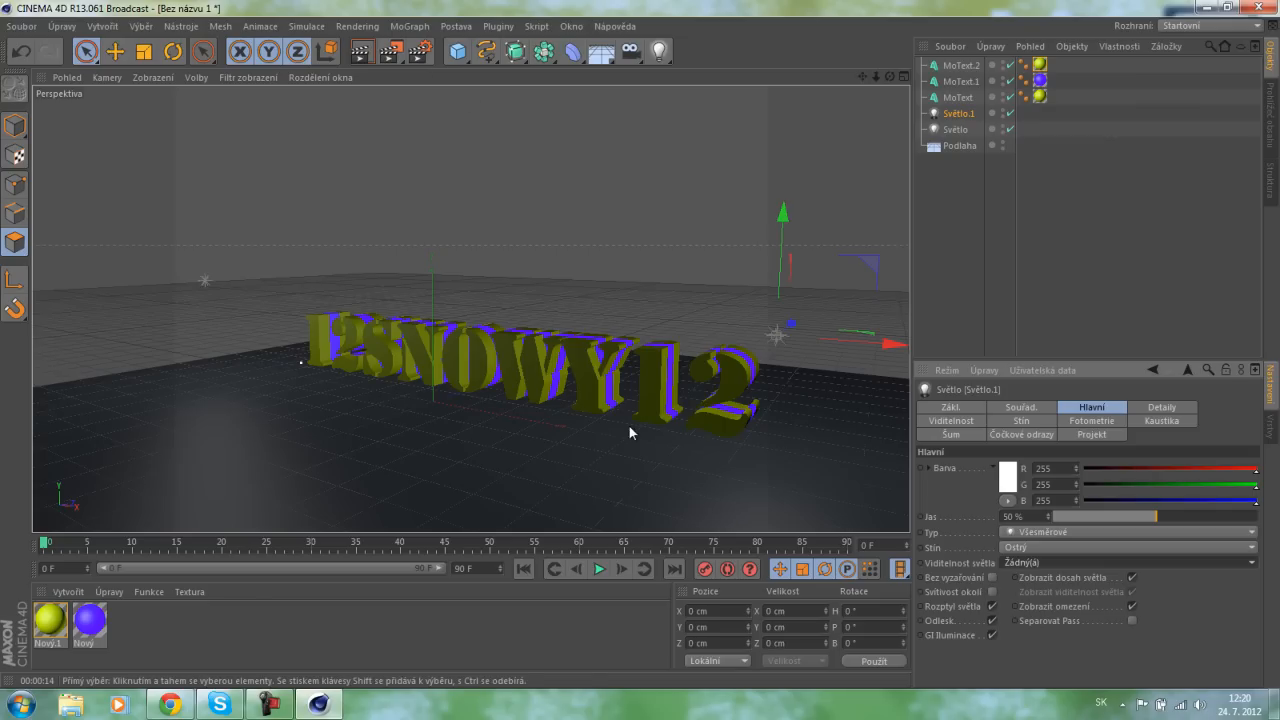
Test-render the text from a higher angle to check the sharp shadow cast by Světlo.1.
alt+drag(638, 412, 590, 479)
alt+drag(642, 484, 680, 480)
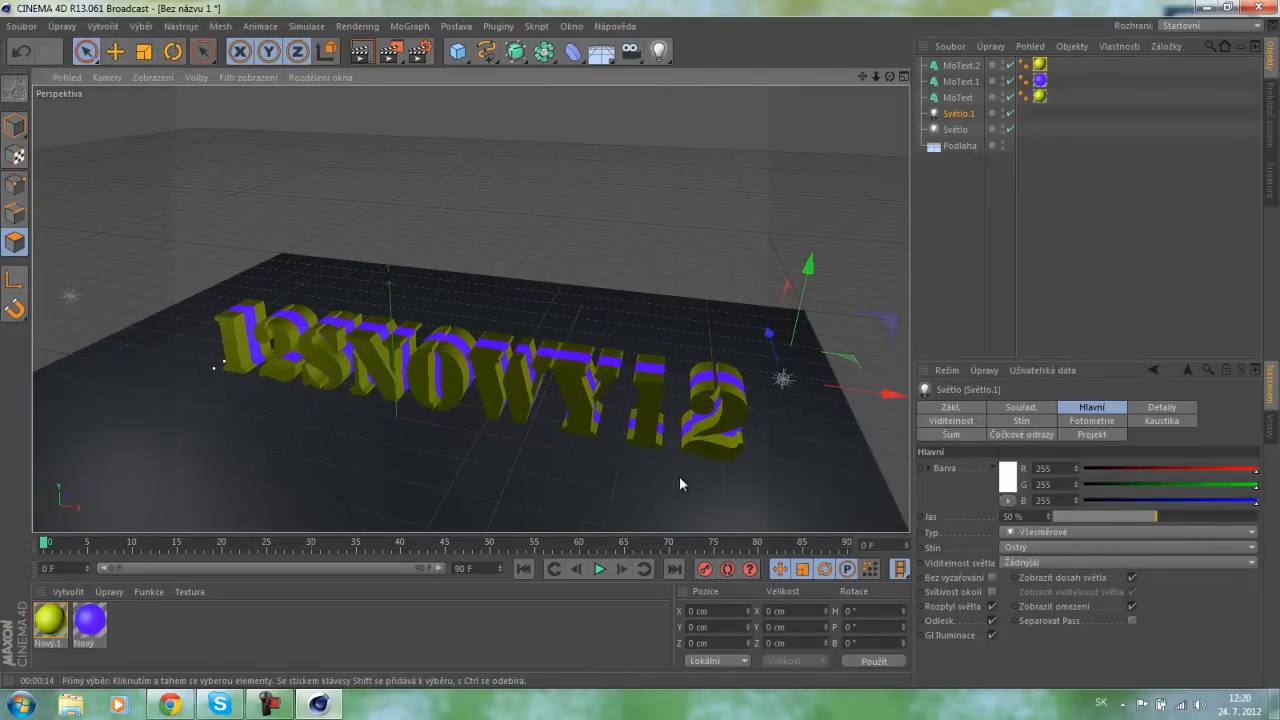
alt+drag(500, 413, 447, 408)
click(358, 56)
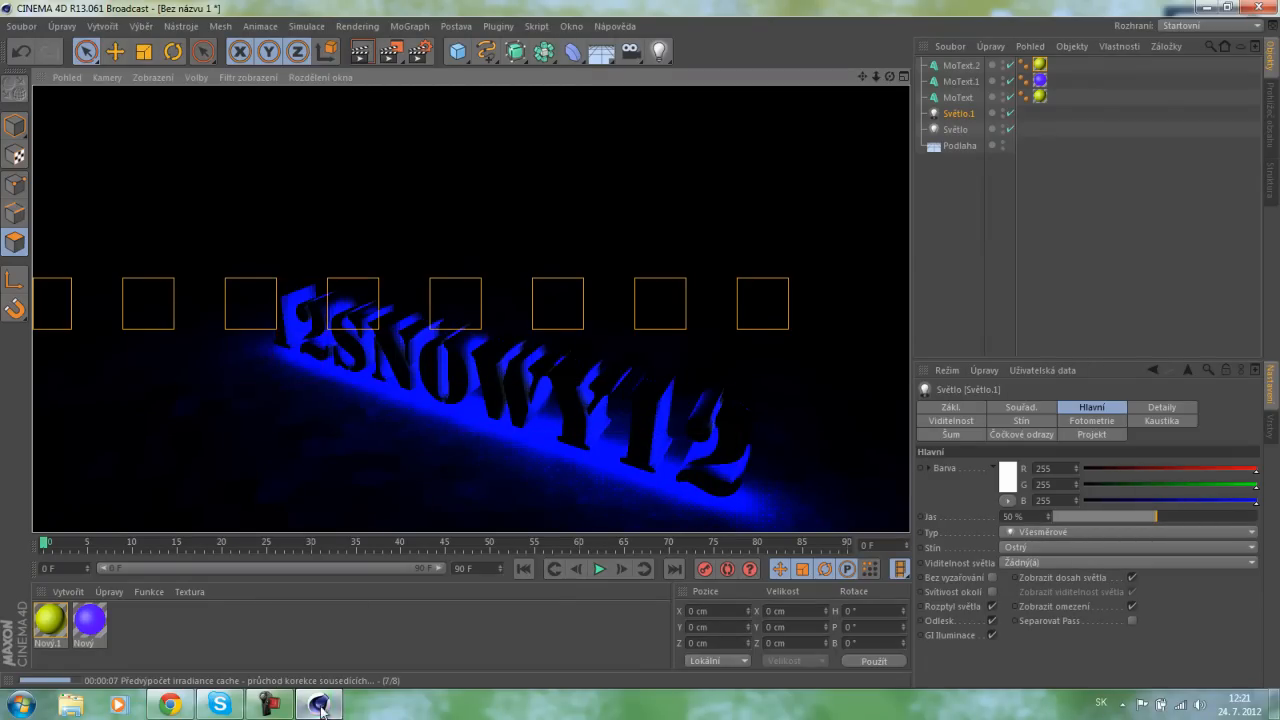
click(269, 705)
click(269, 705)
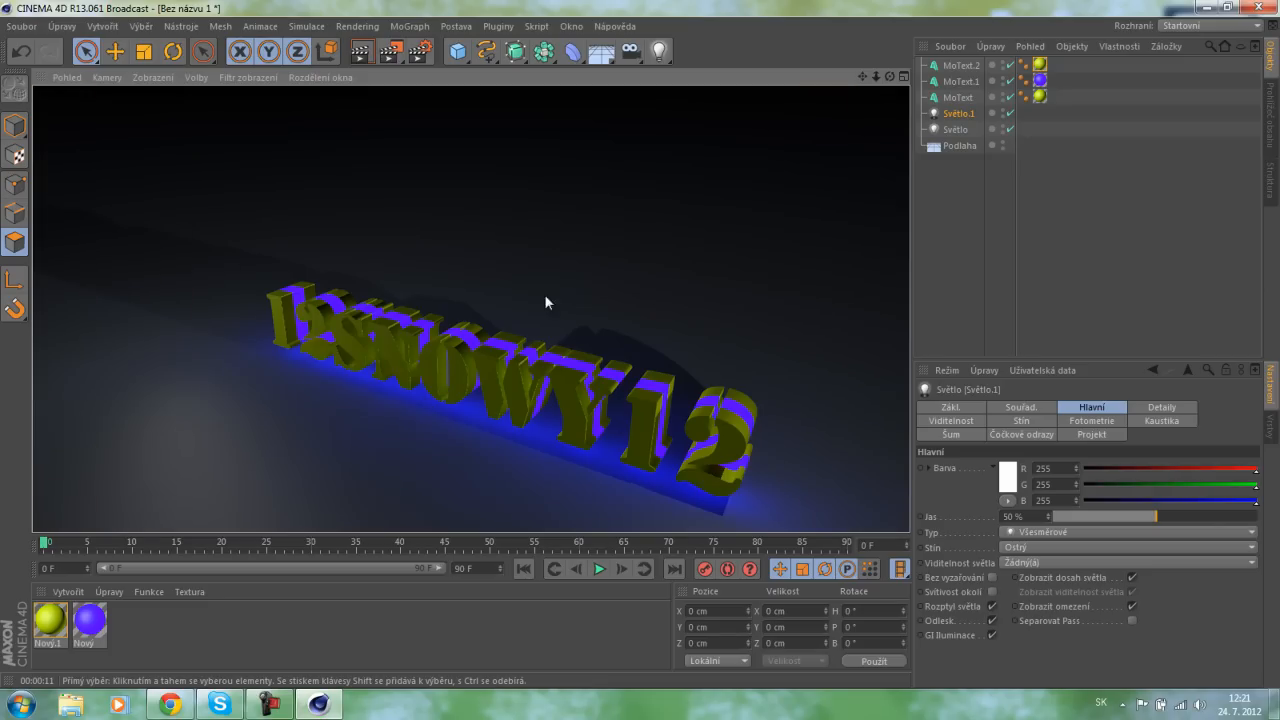
Move the light Světlo.1 from beside the final 2 to in front of the text's left half, and test-render the view.
click(475, 358)
drag(809, 426, 579, 358)
drag(571, 309, 385, 447)
click(357, 53)
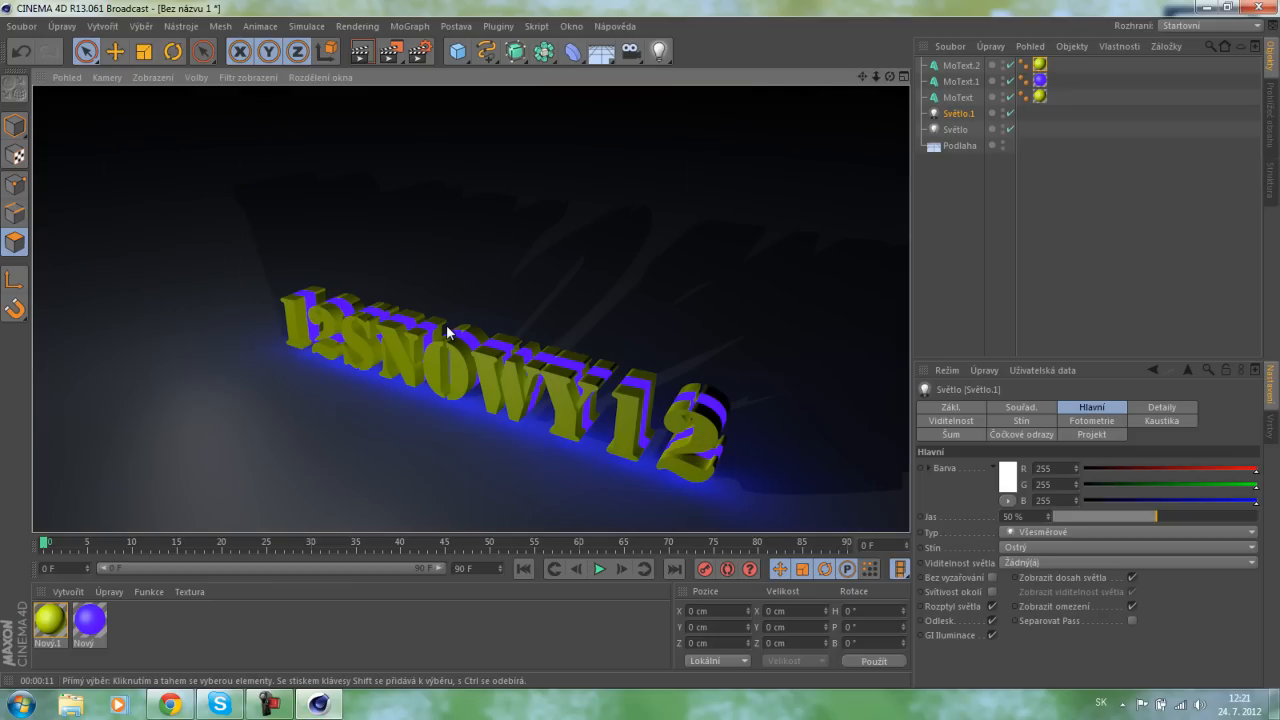
scroll(447, 328, down, 1)
scroll(447, 328, up, 1)
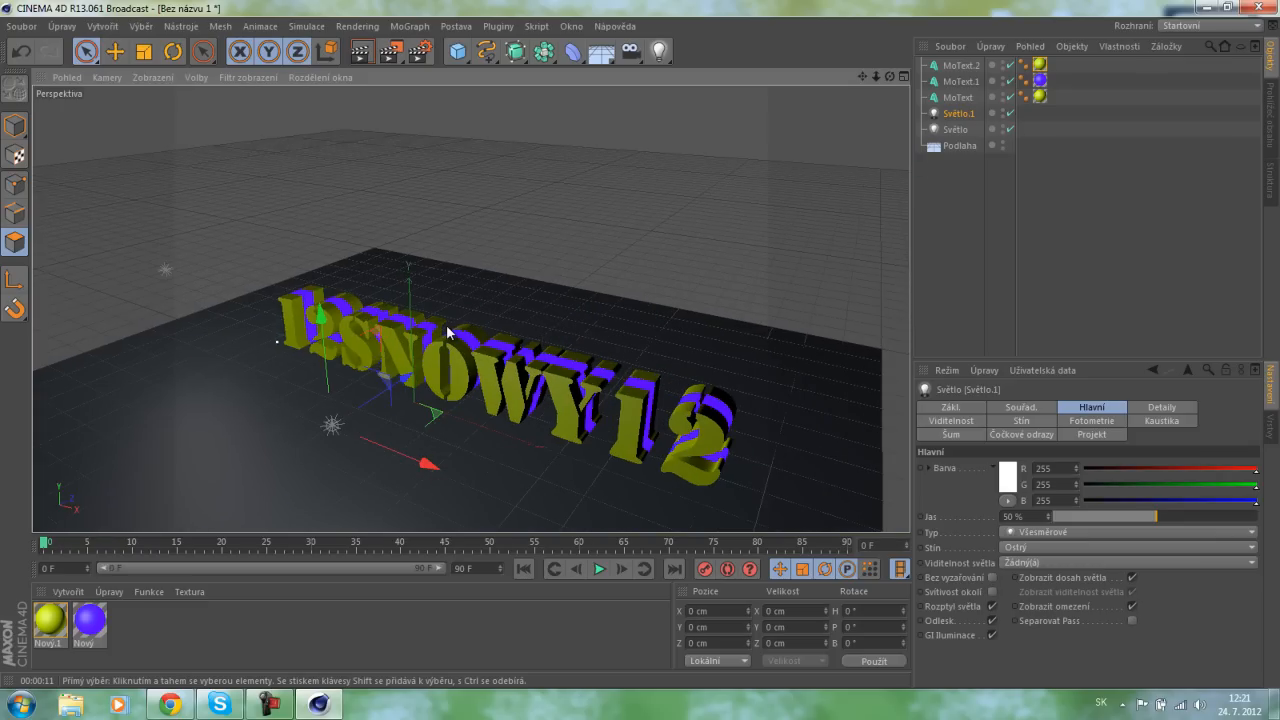
In the render settings, set the output size to 1600 × 900 with Body as the unit.
click(21, 27)
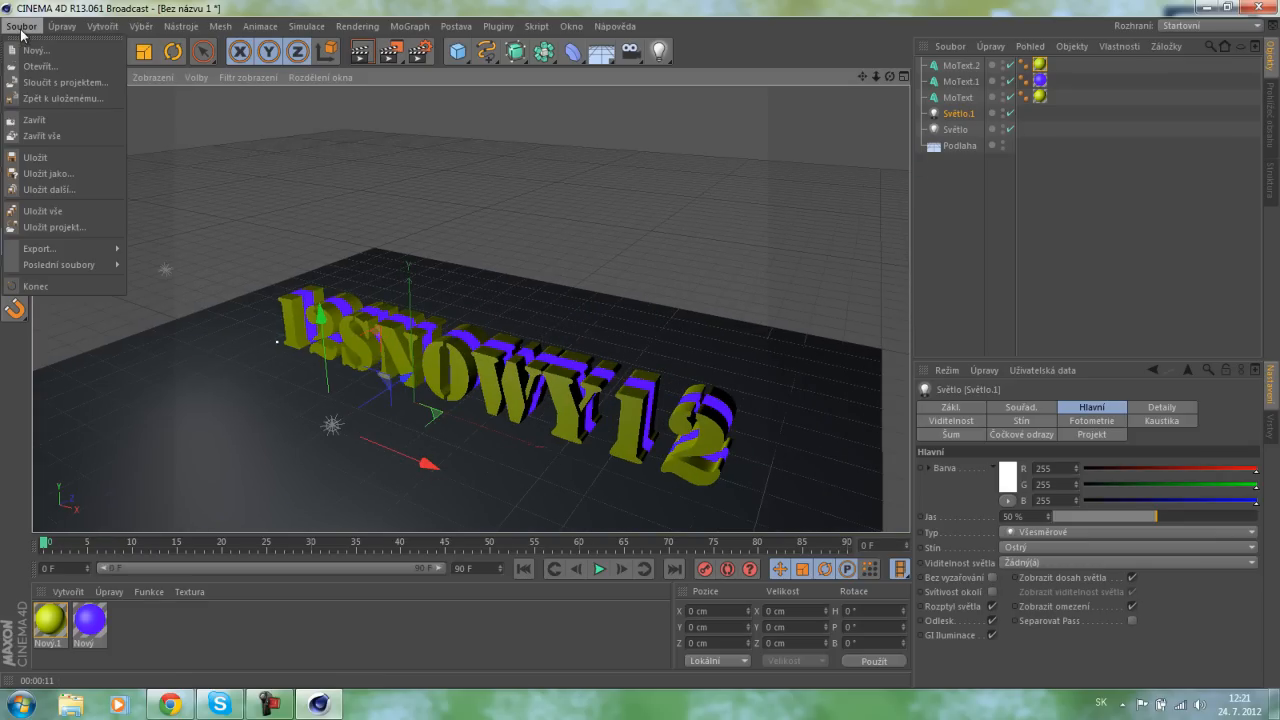
click(372, 26)
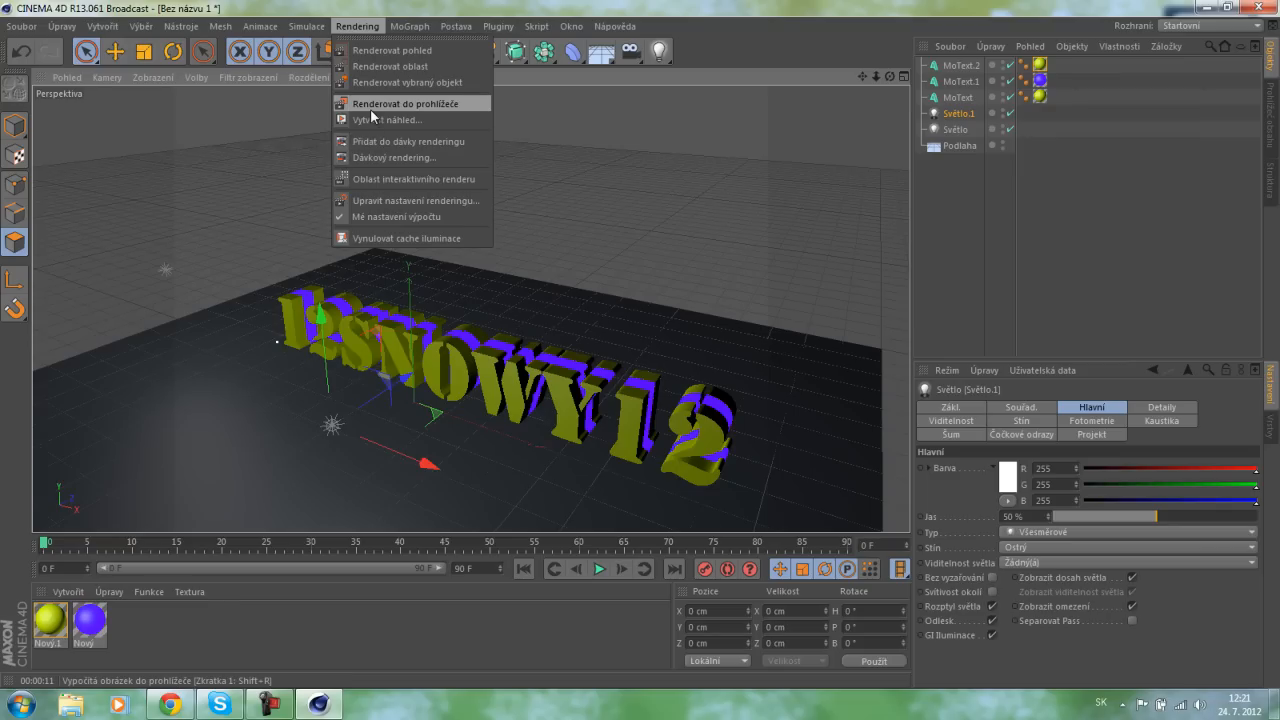
click(399, 199)
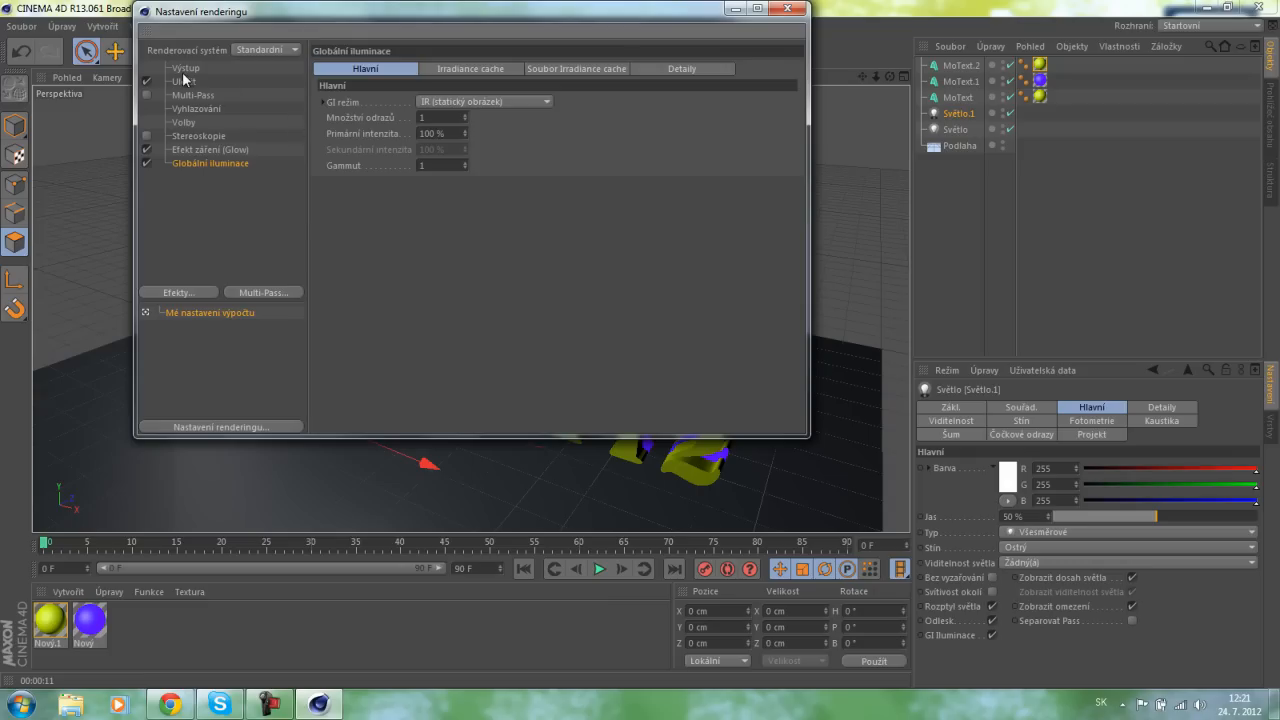
click(186, 68)
click(492, 84)
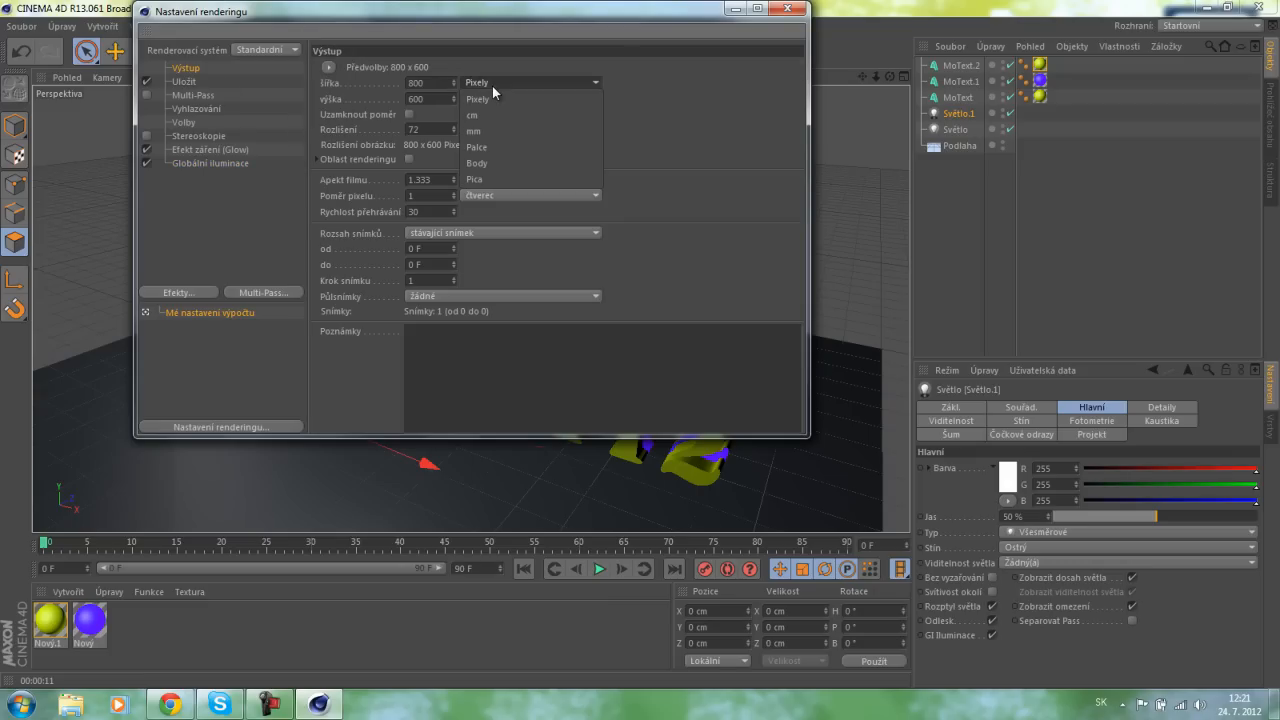
click(518, 161)
drag(430, 79, 403, 80)
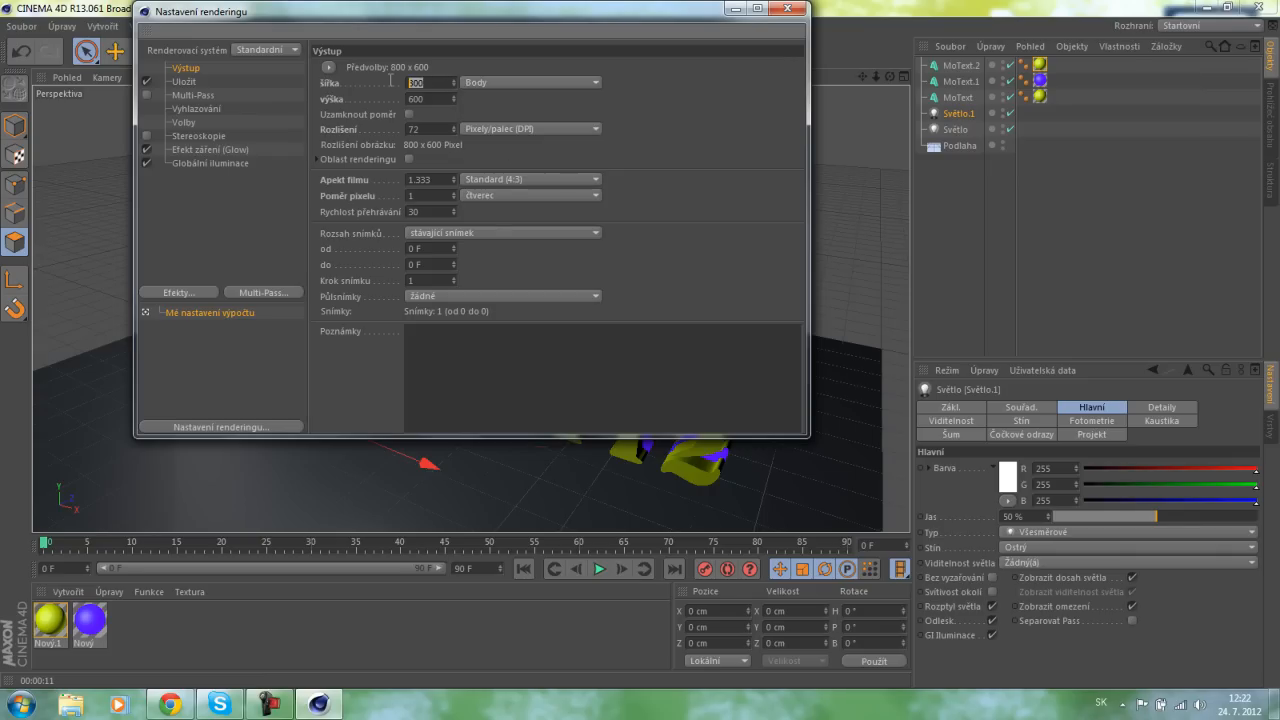
text(1600)
key(Tab)
text(90)
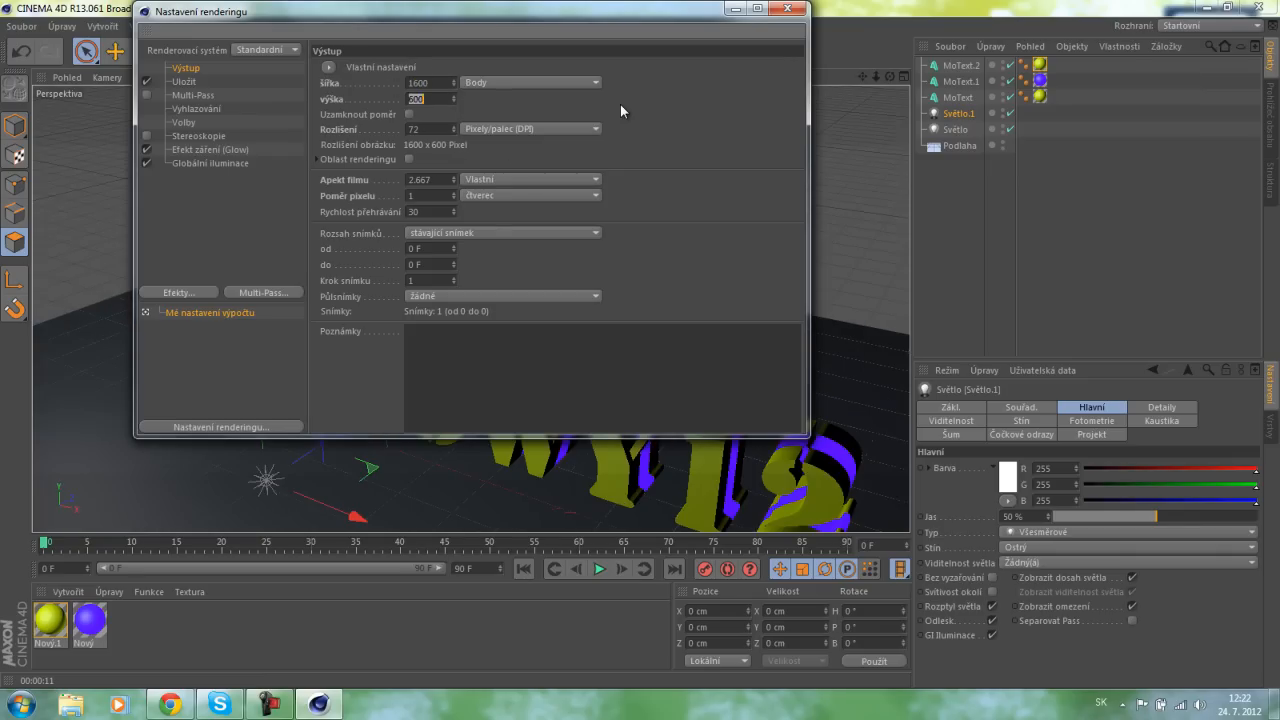
text(0)
key(Return)
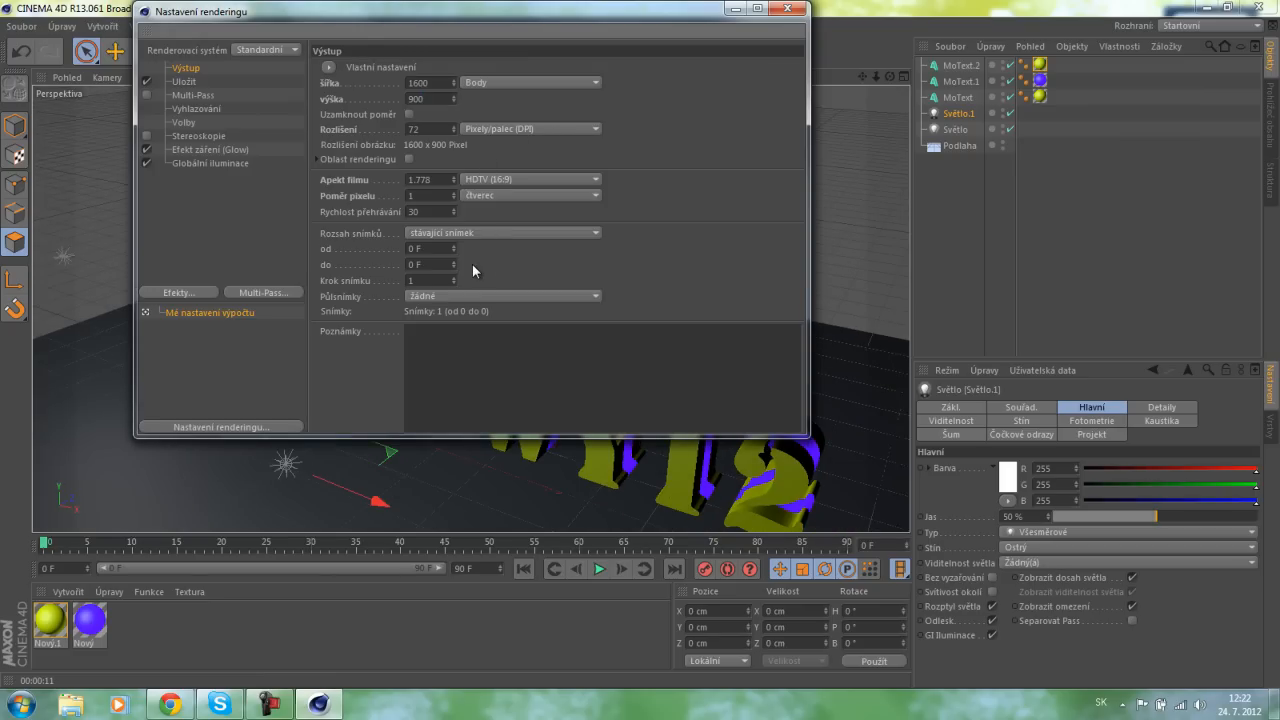
Set the render's save path to a file named 12snowy12_cinema on the desktop (Pracovná plocha) and close the render settings.
click(189, 83)
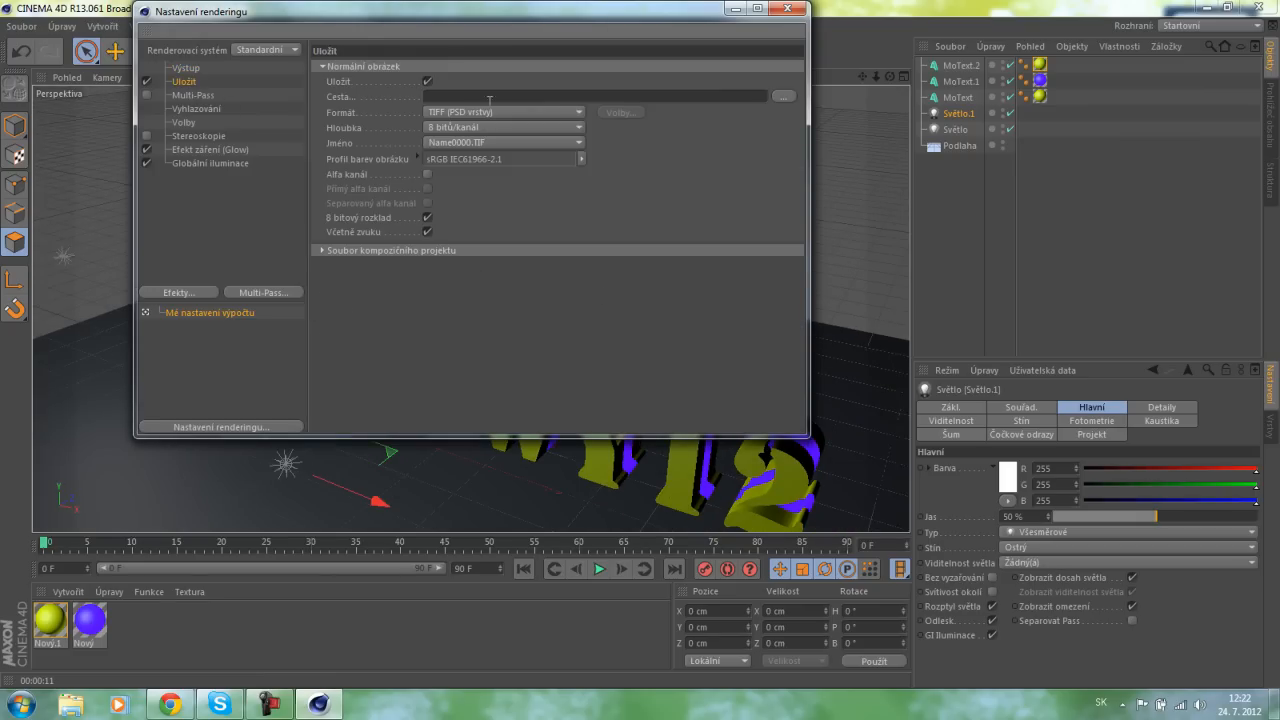
click(785, 96)
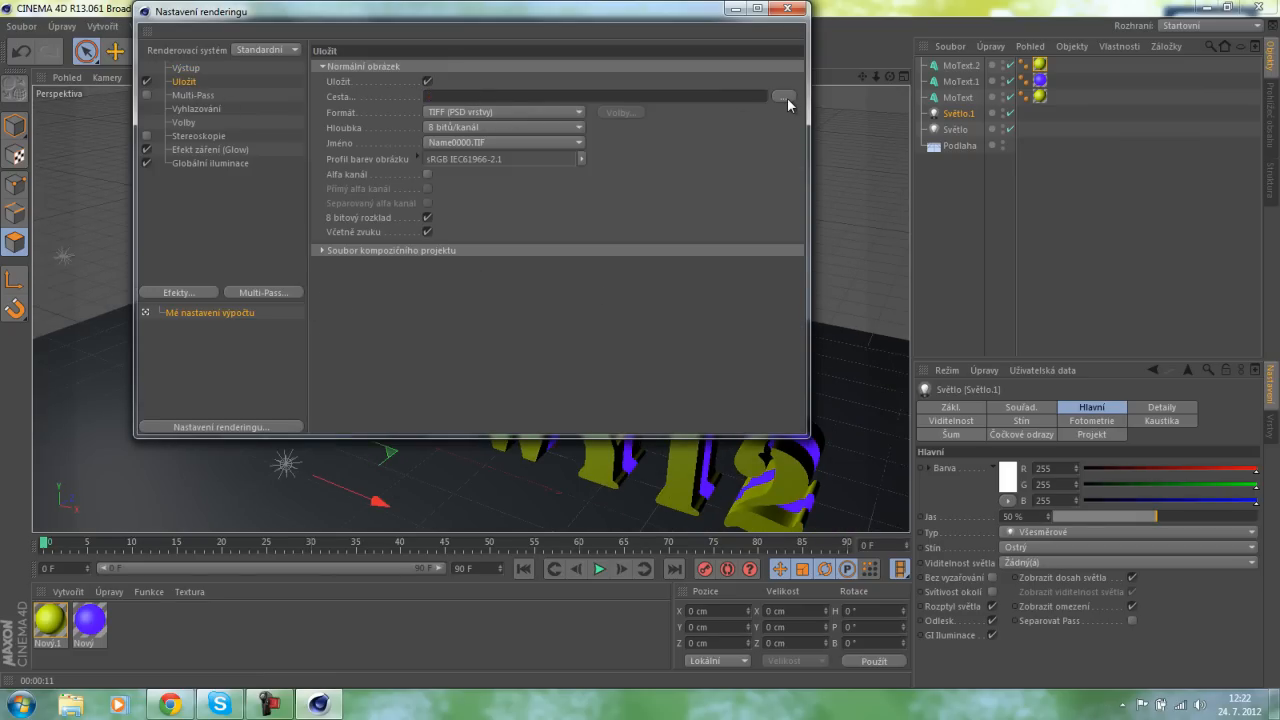
click(208, 152)
click(310, 324)
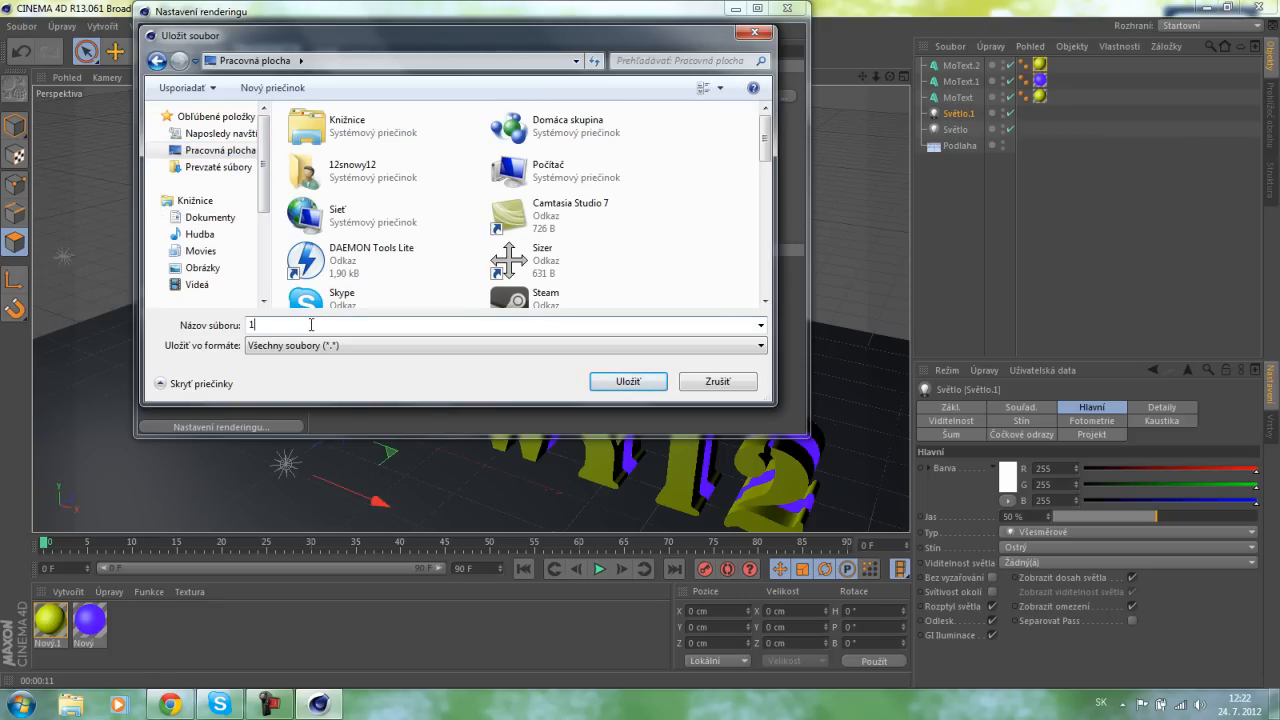
text(12snowy12_cinema)
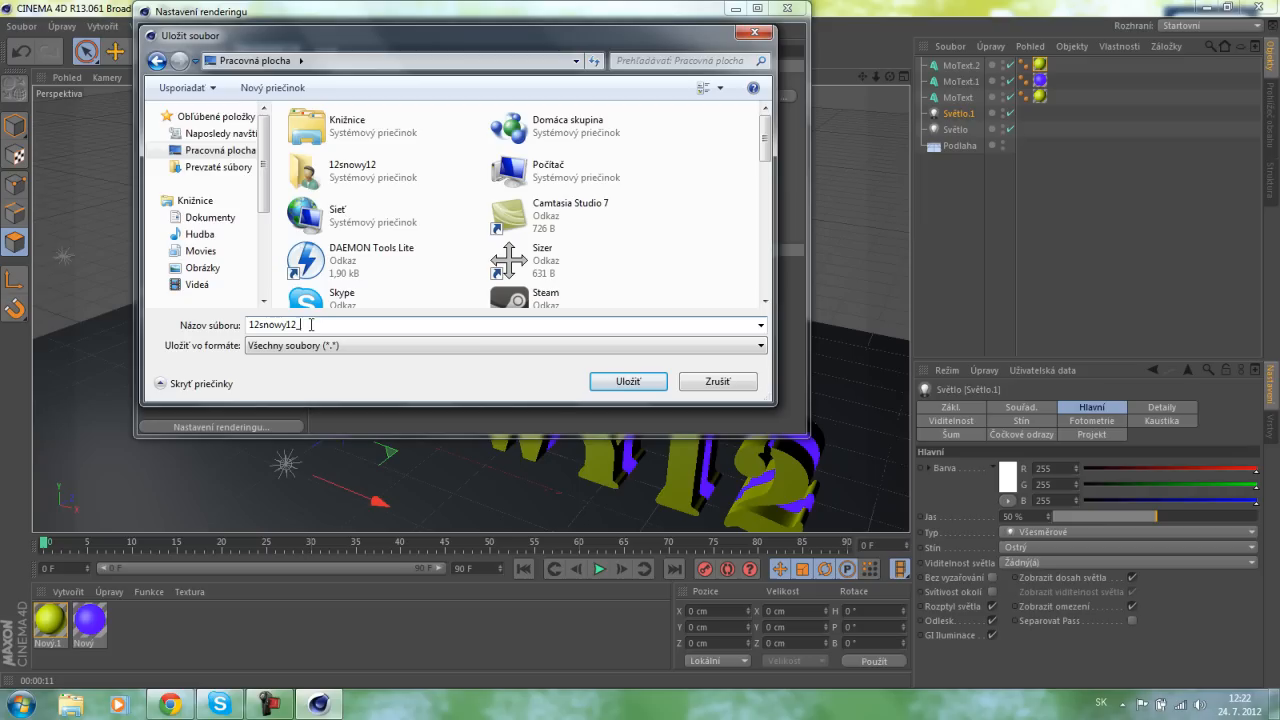
click(625, 381)
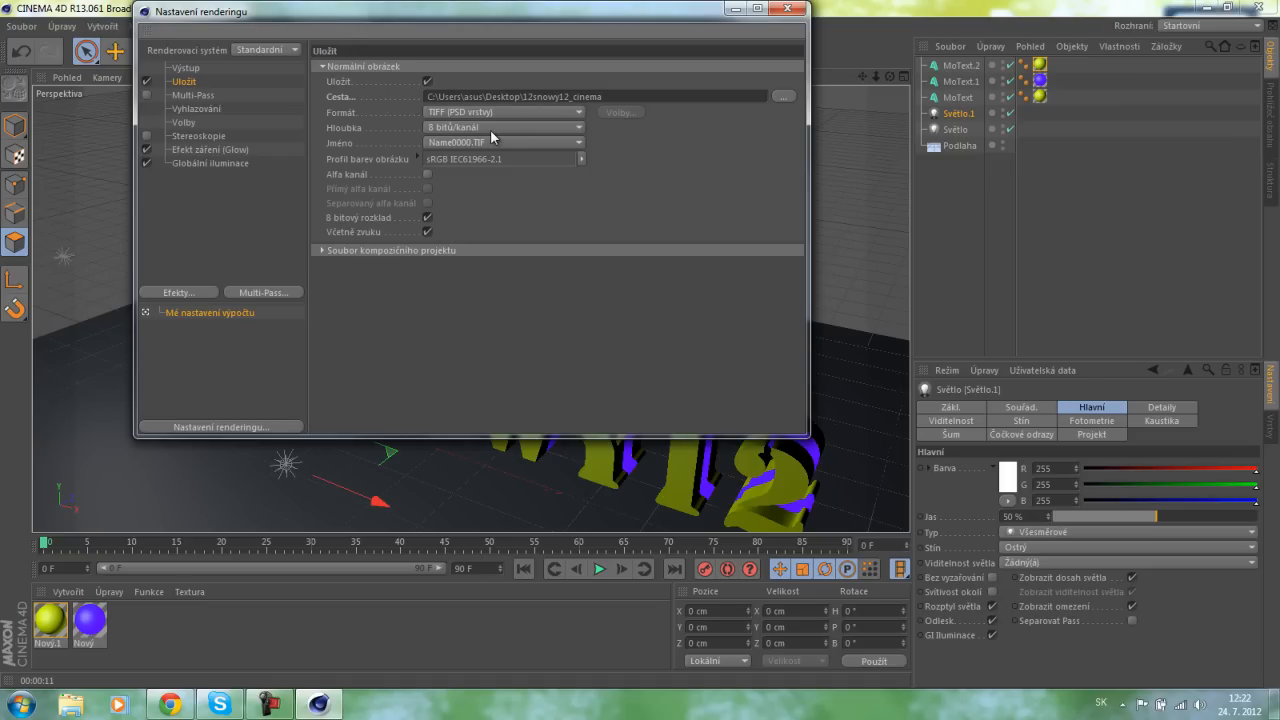
click(797, 8)
Render the current frame of the text scene to the Picture Viewer and watch its progress.
click(397, 55)
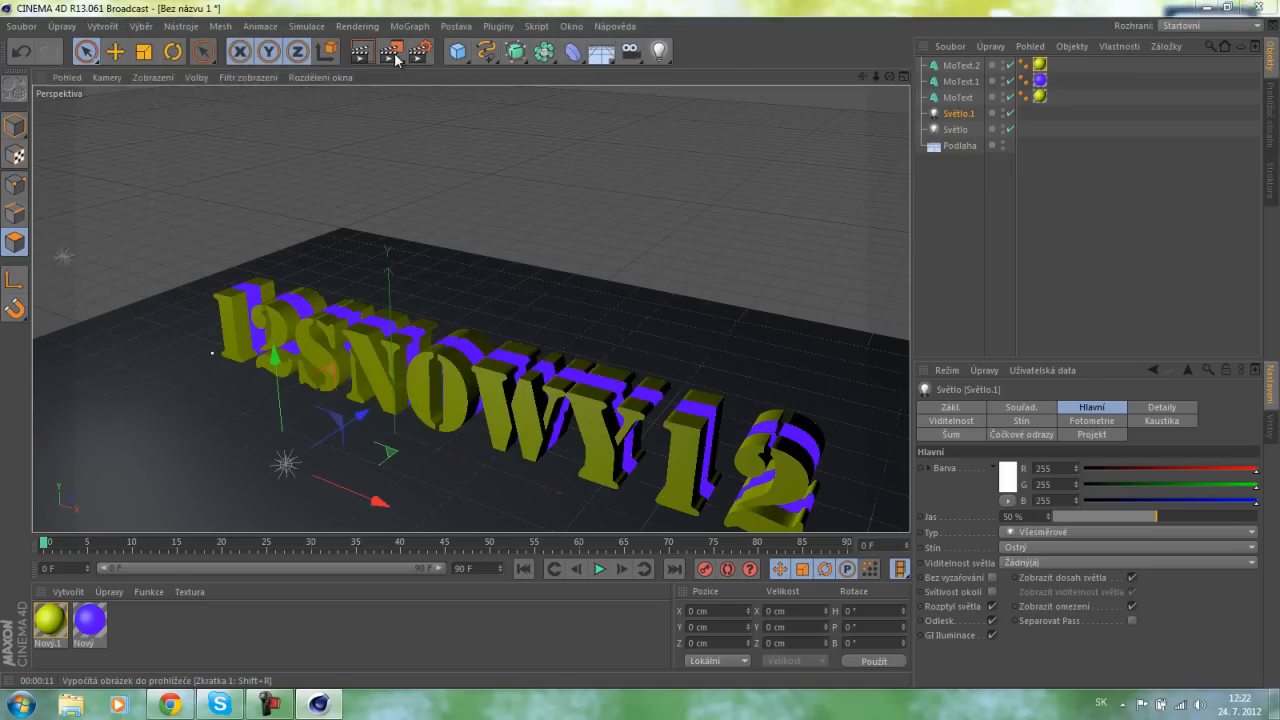
scroll(686, 237, down, 4)
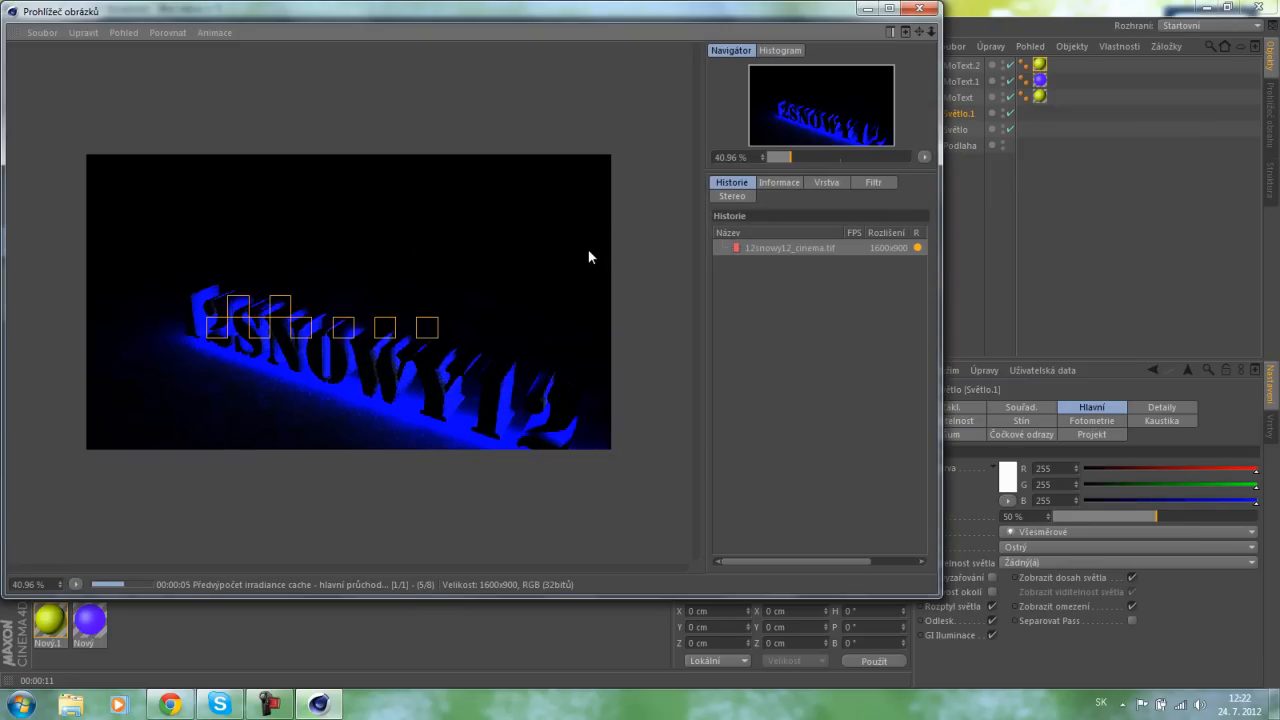
scroll(588, 250, up, 2)
scroll(588, 249, down, 1)
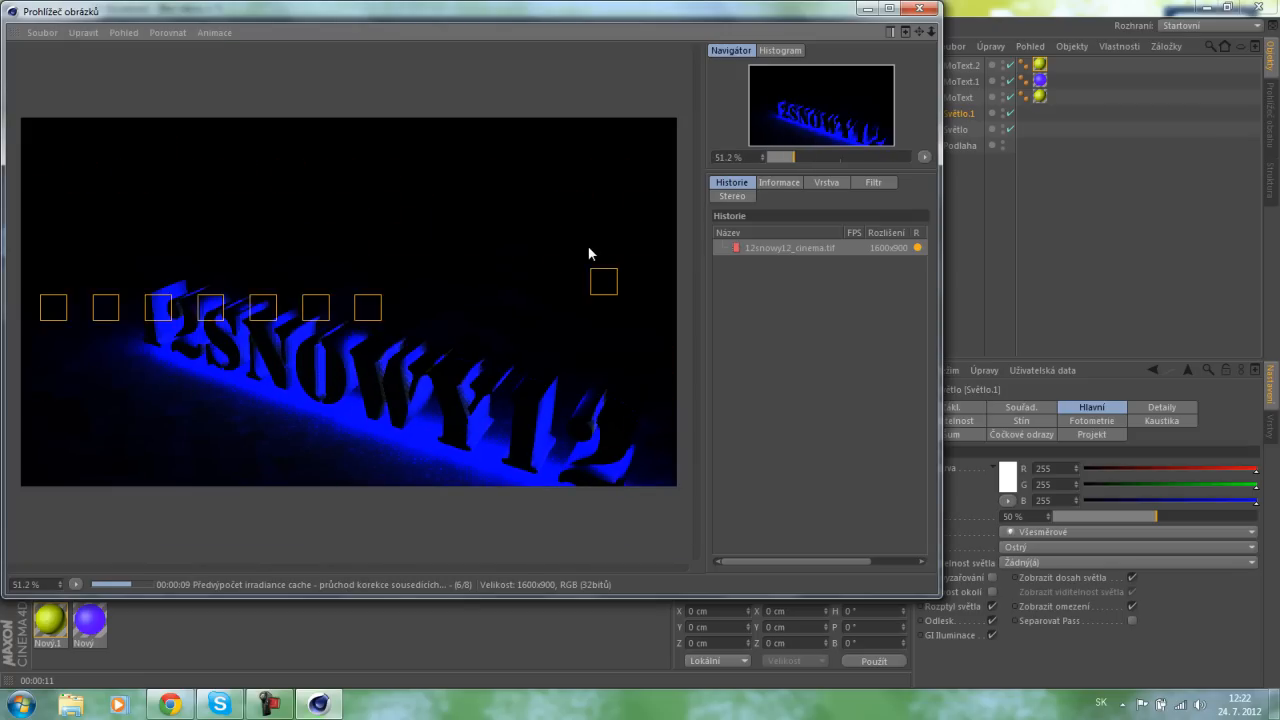
click(270, 708)
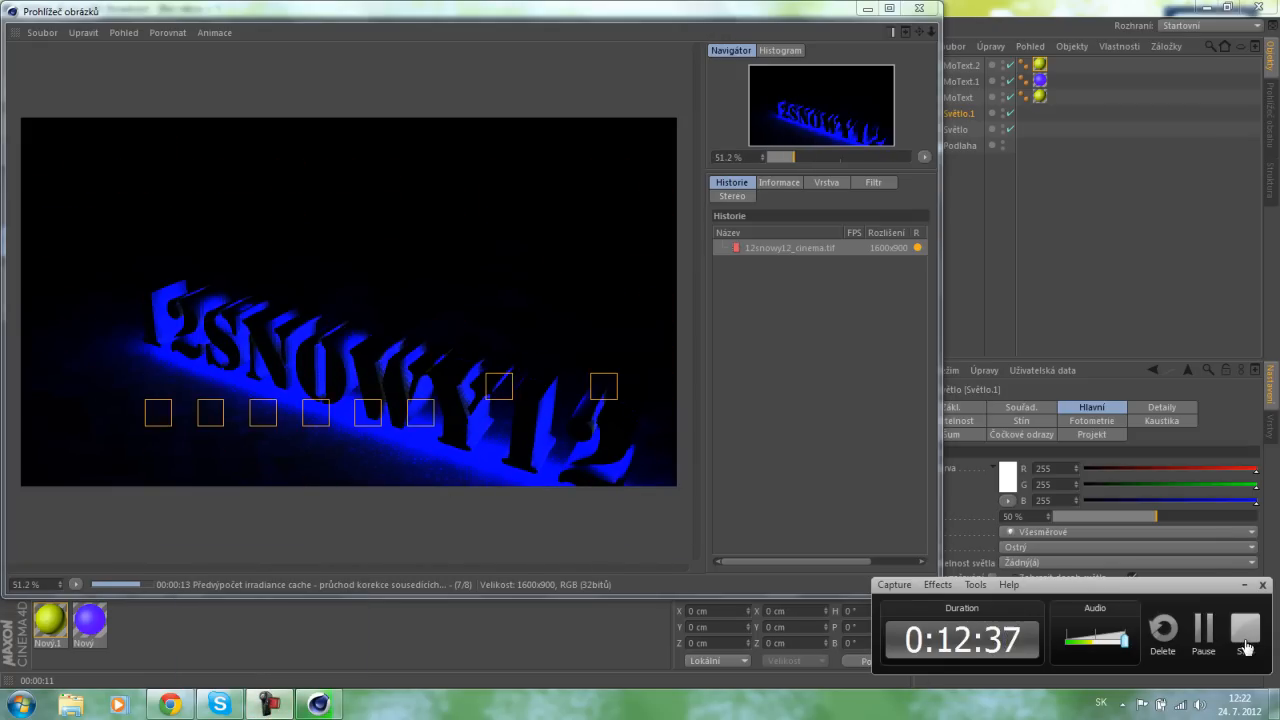